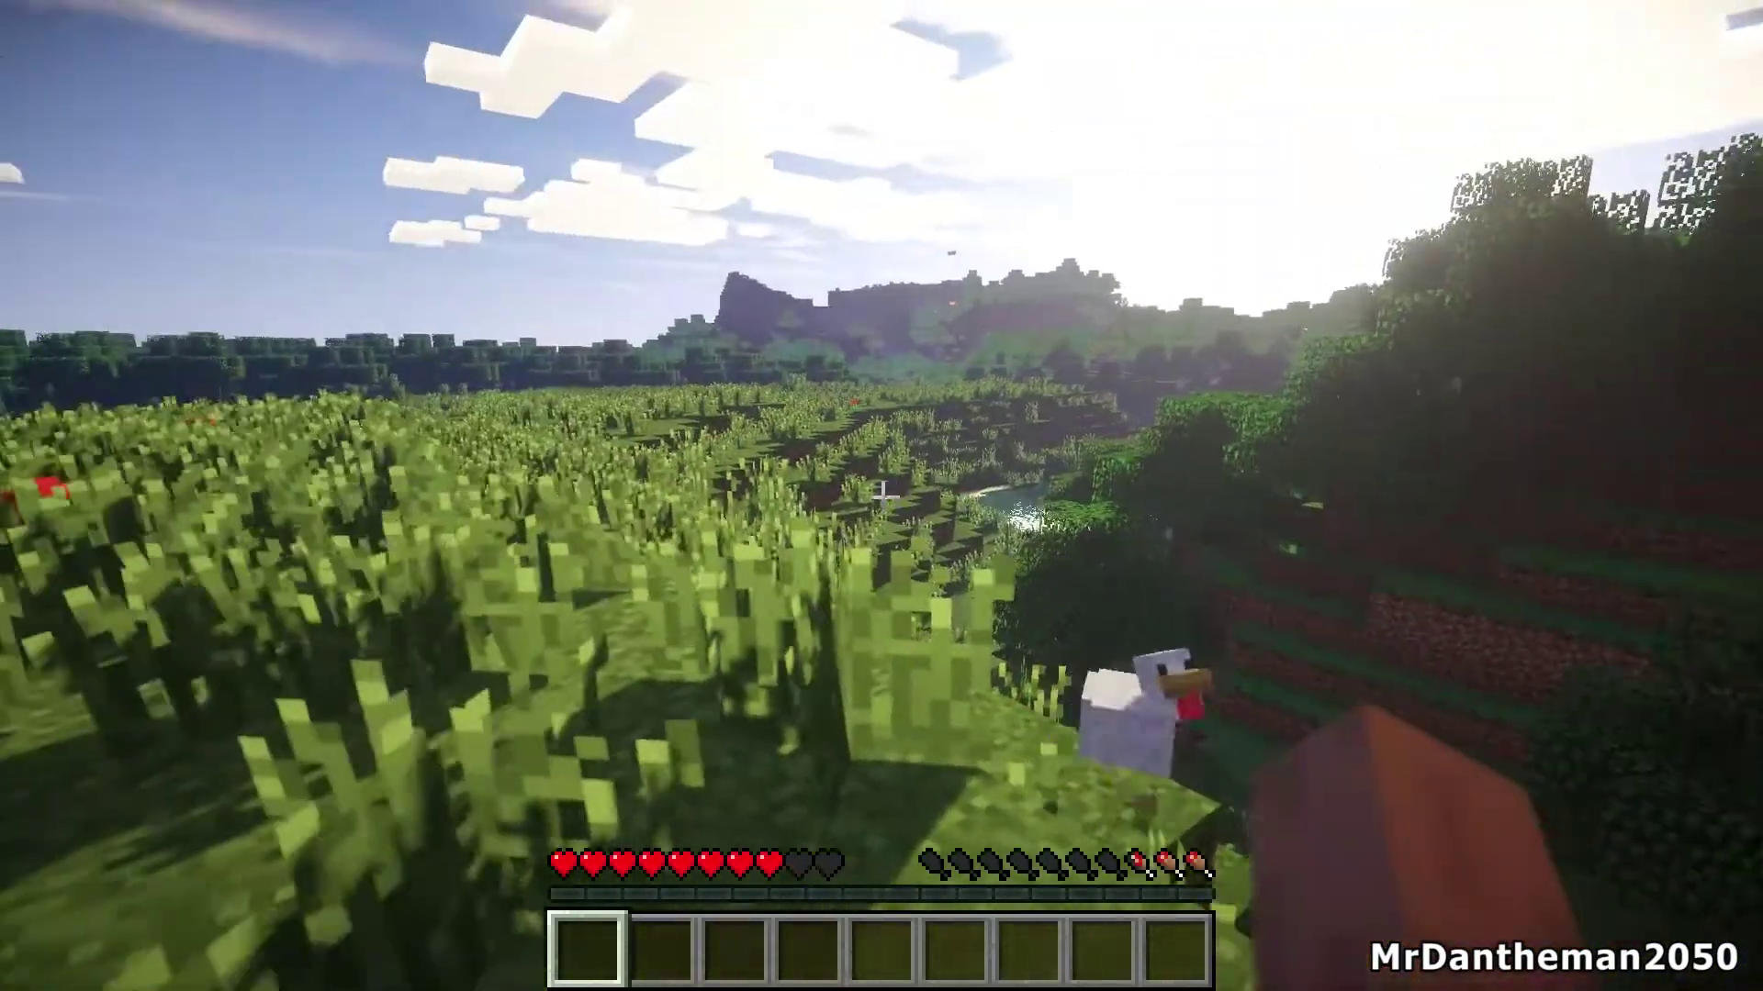
Walk through the shader-lit grass field to the sunlit river and continue along it.
{"action": "key", "text": "w"}
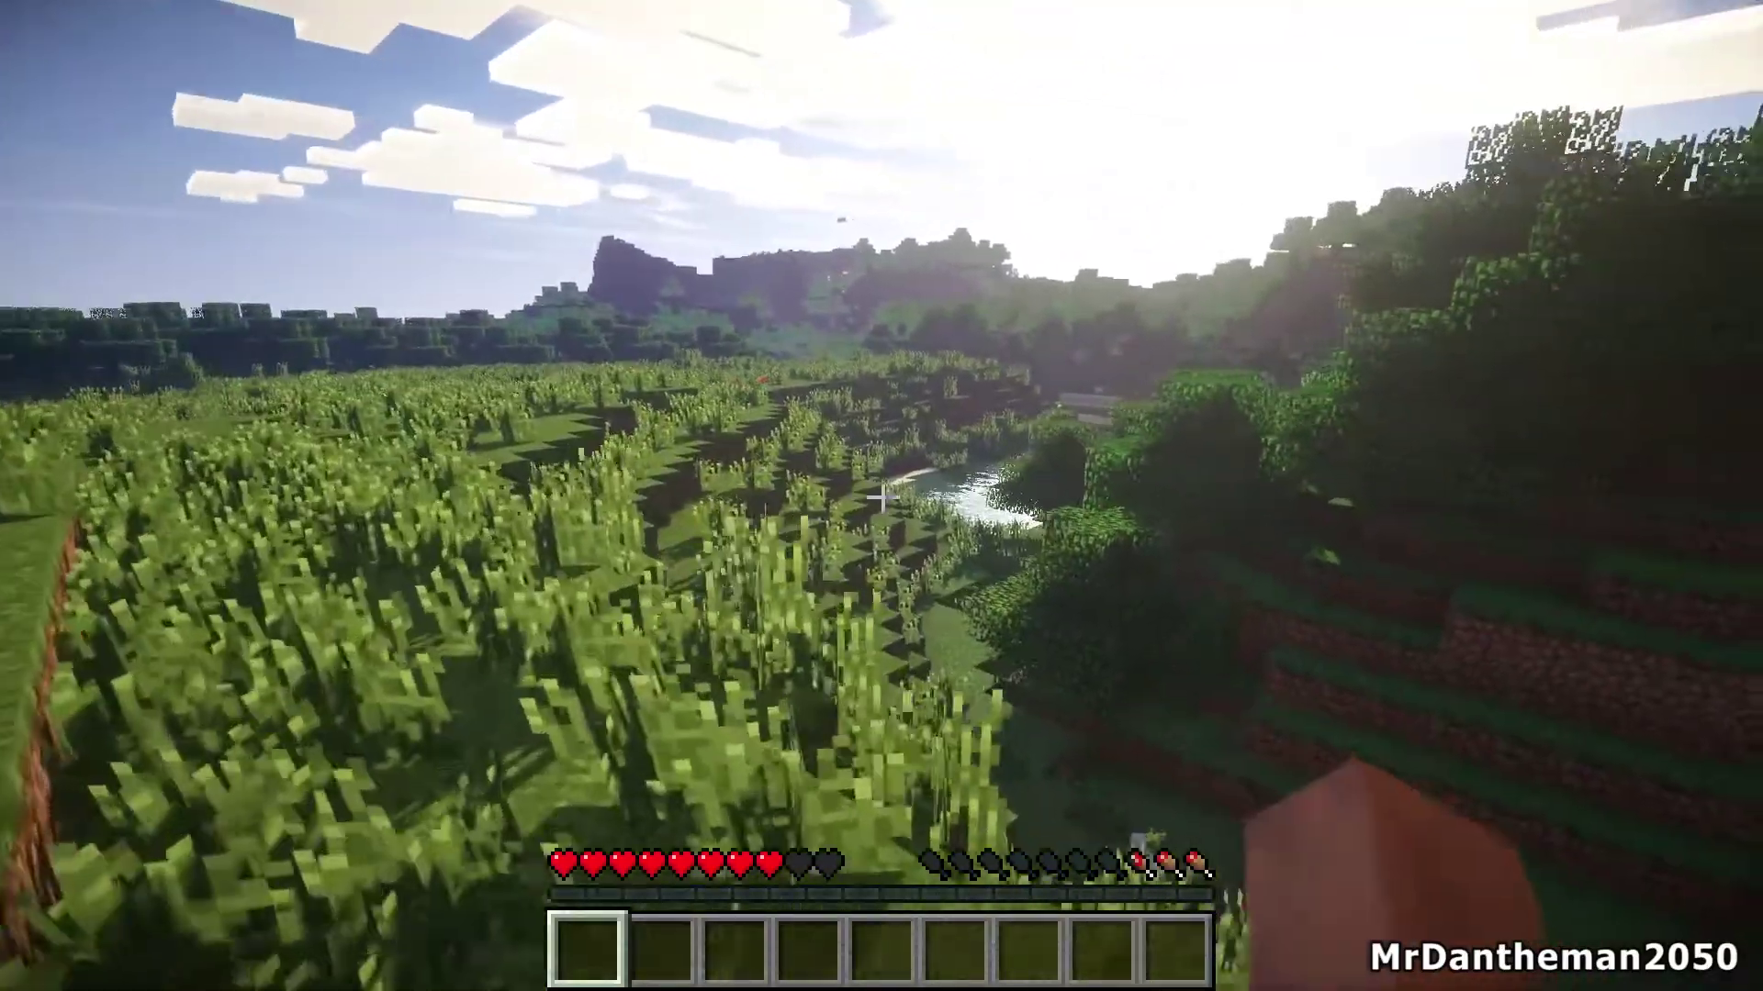
{"action": "key", "text": "w"}
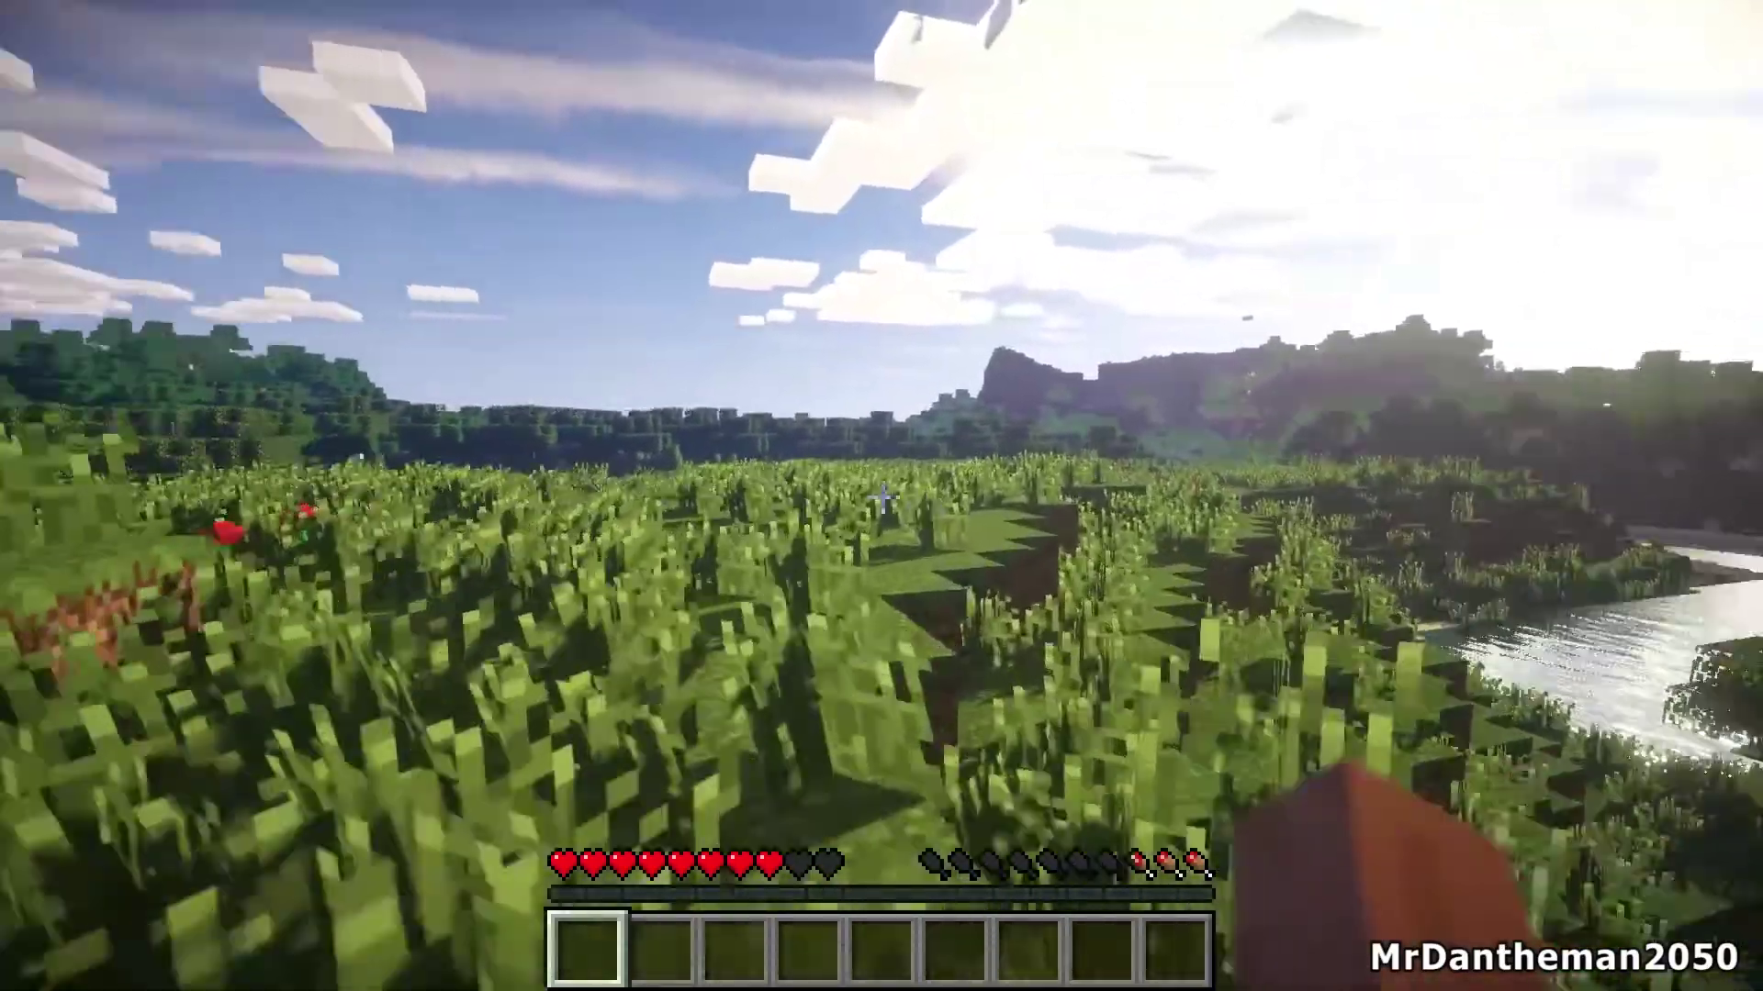
{"action": "key", "text": "w"}
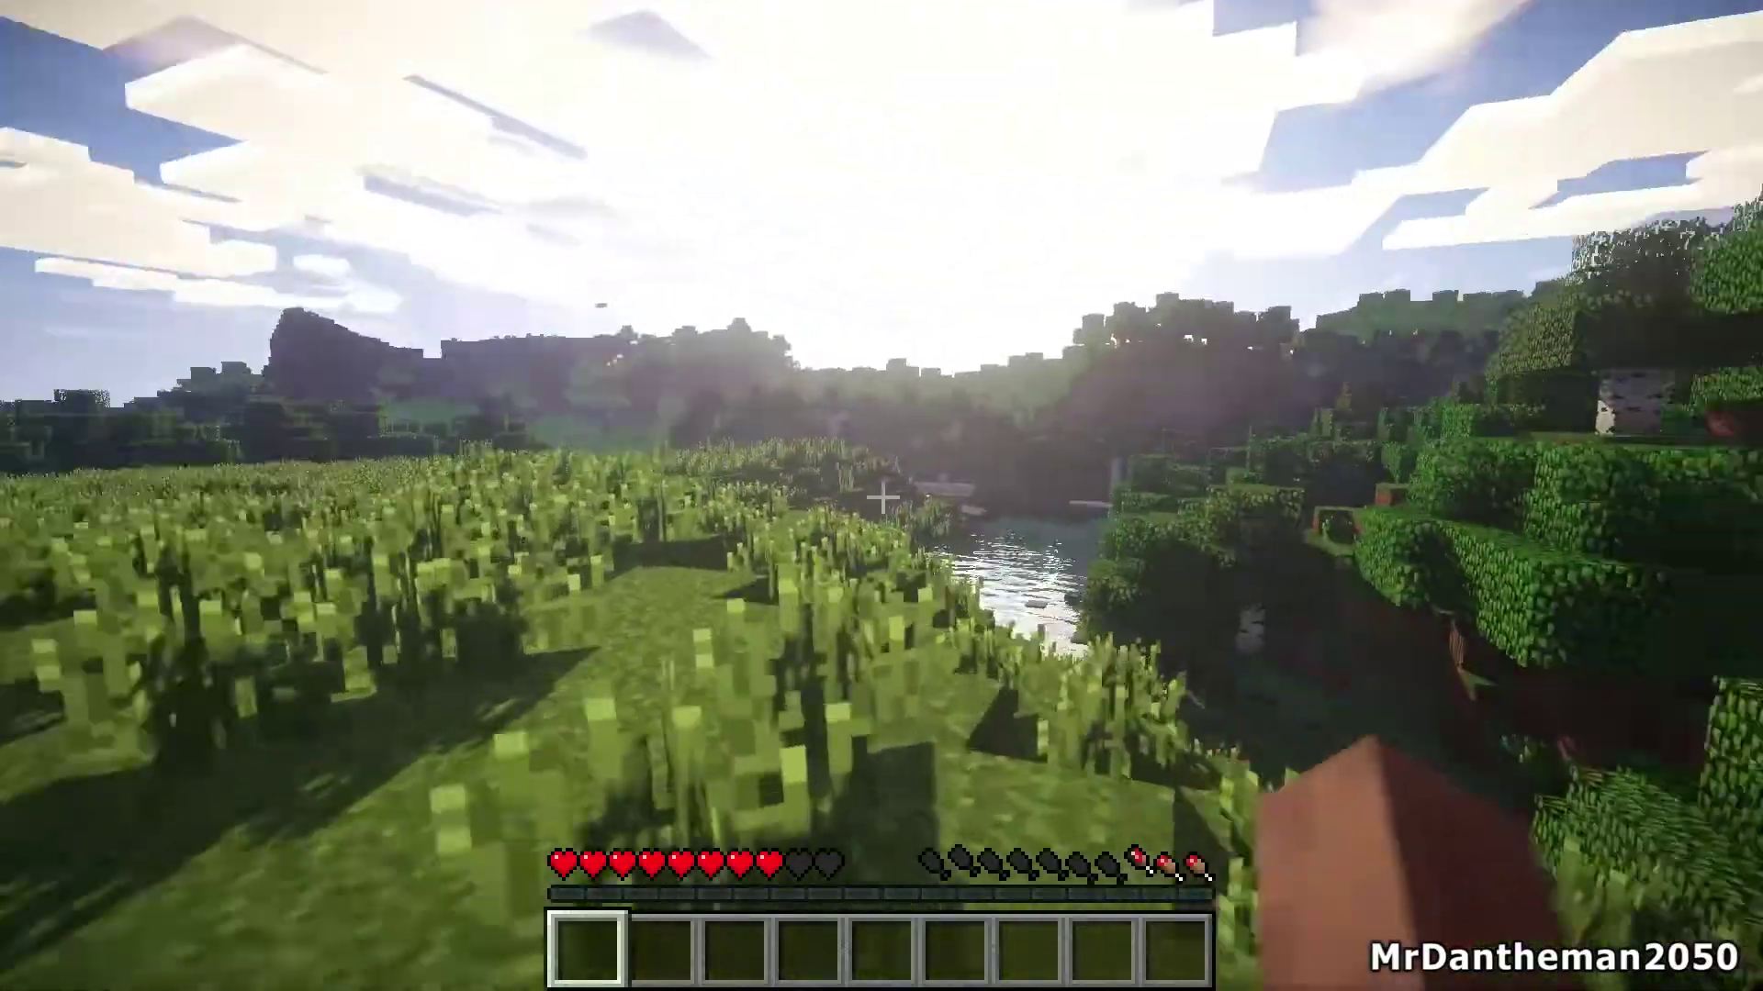
{"action": "key", "text": "w"}
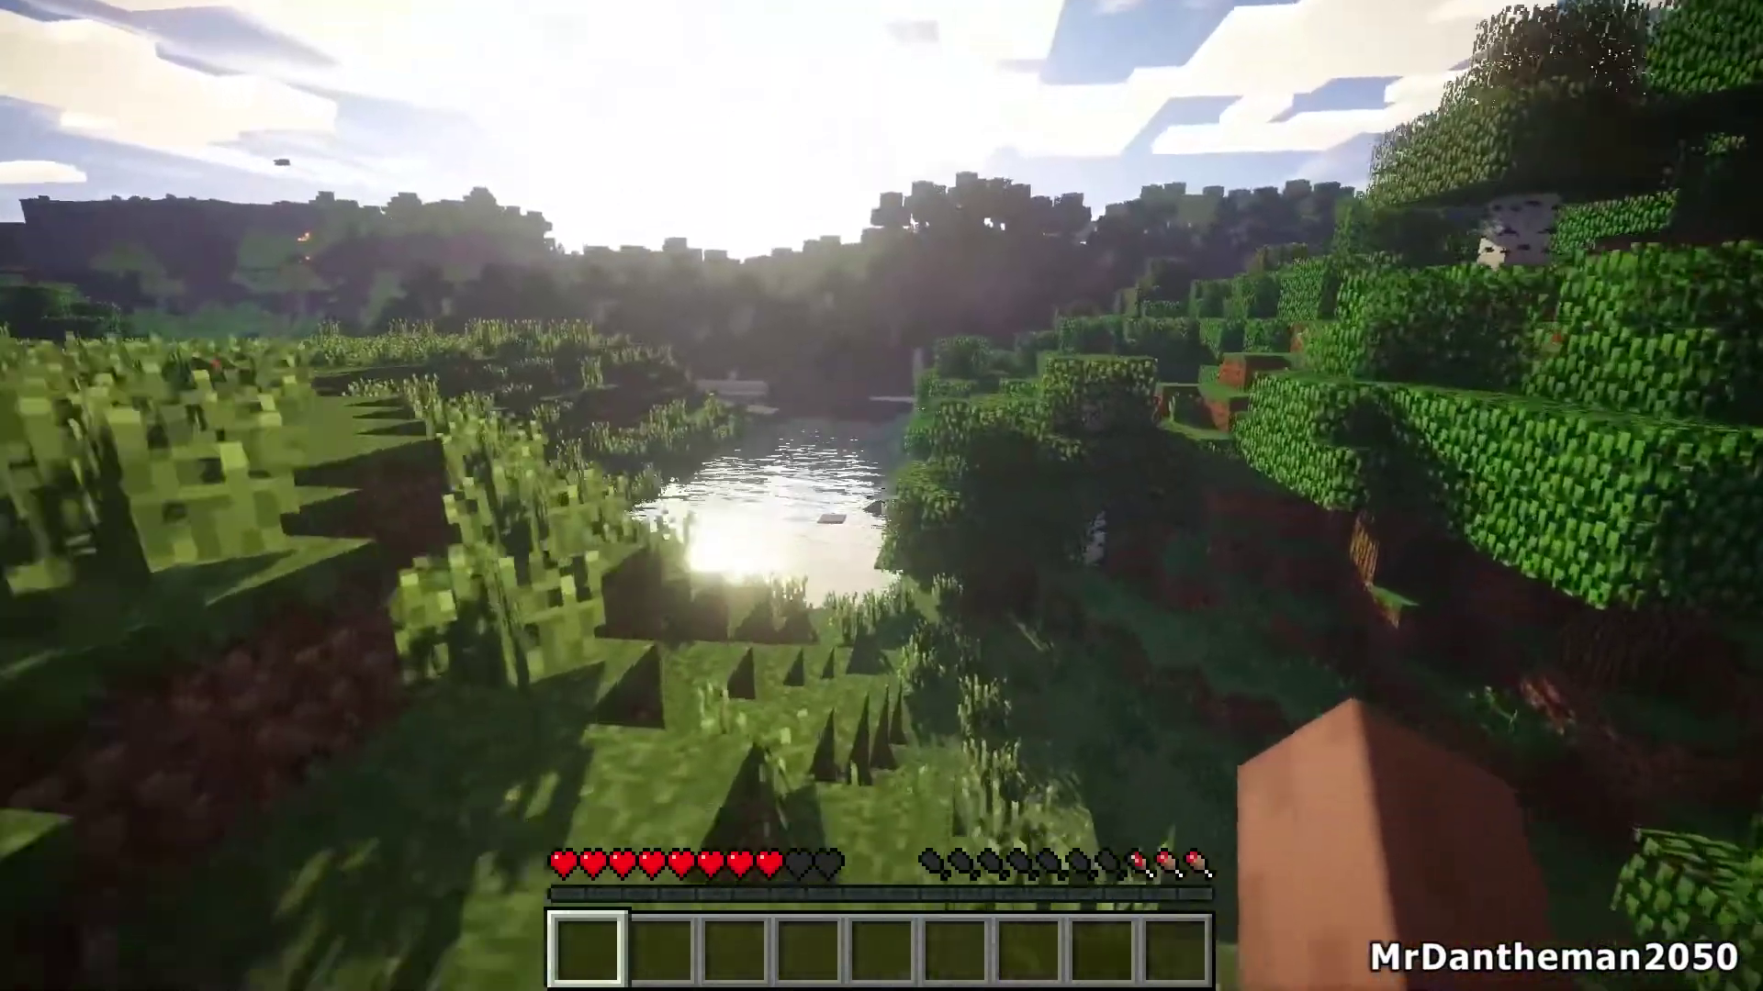
{"action": "key", "text": "w"}
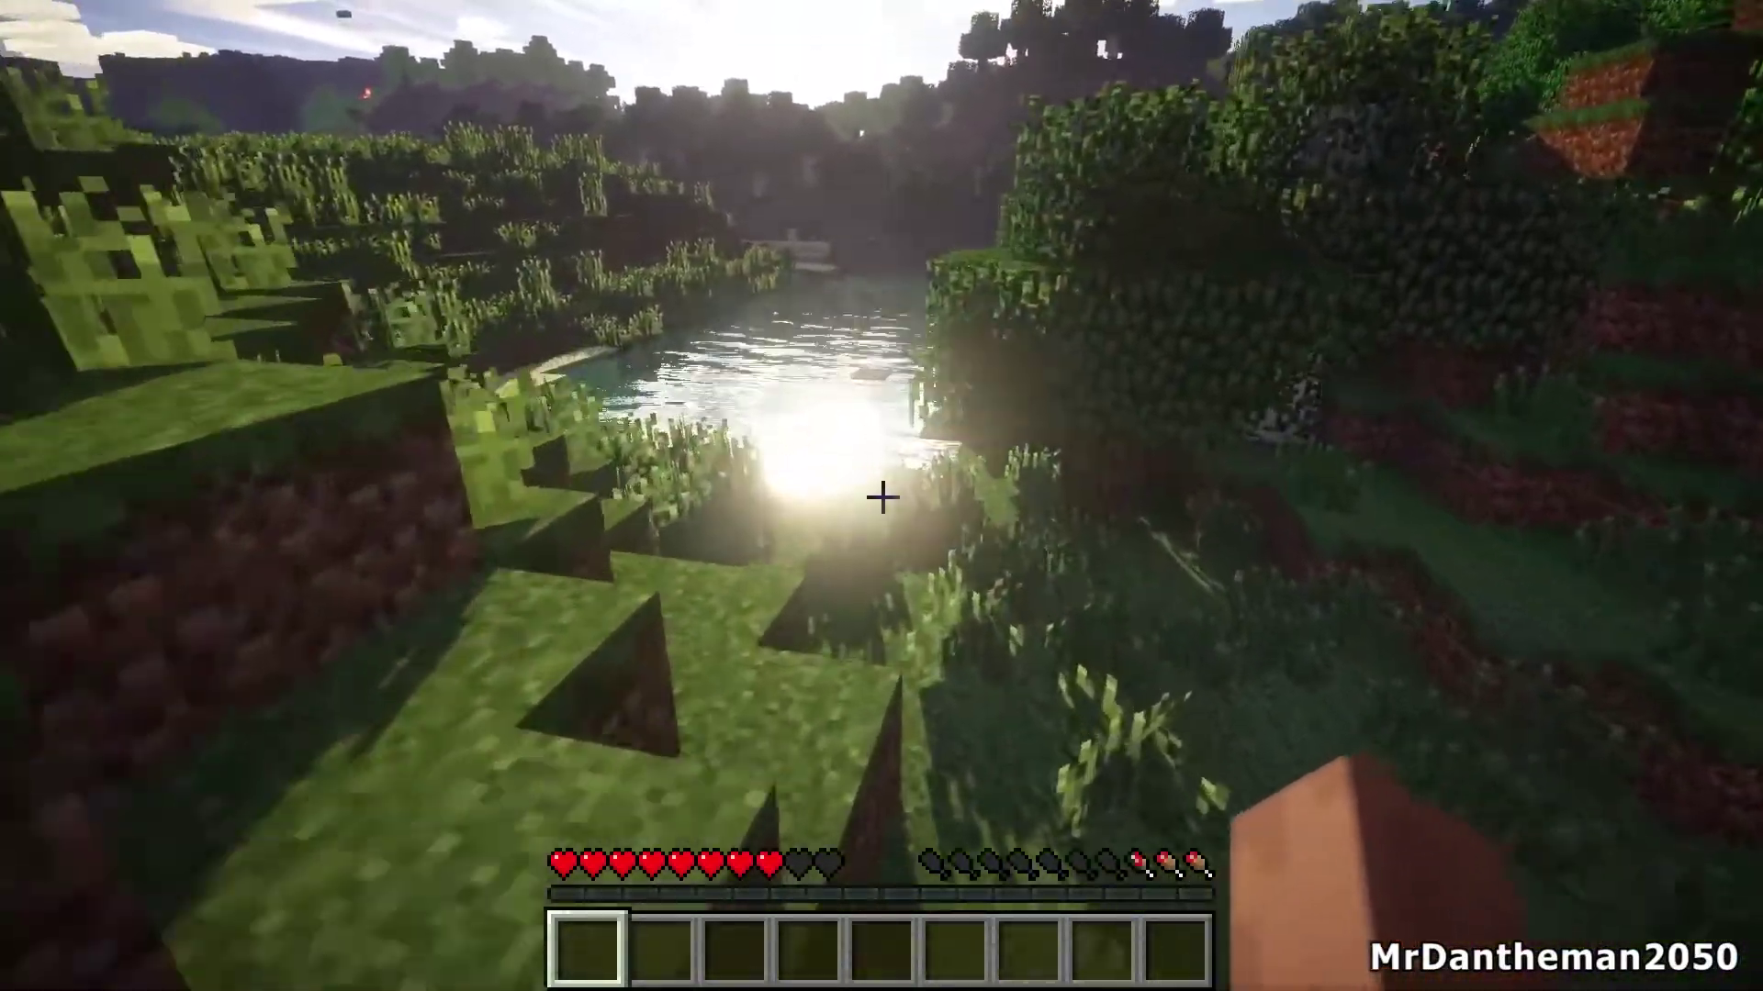
{"action": "key", "text": "w"}
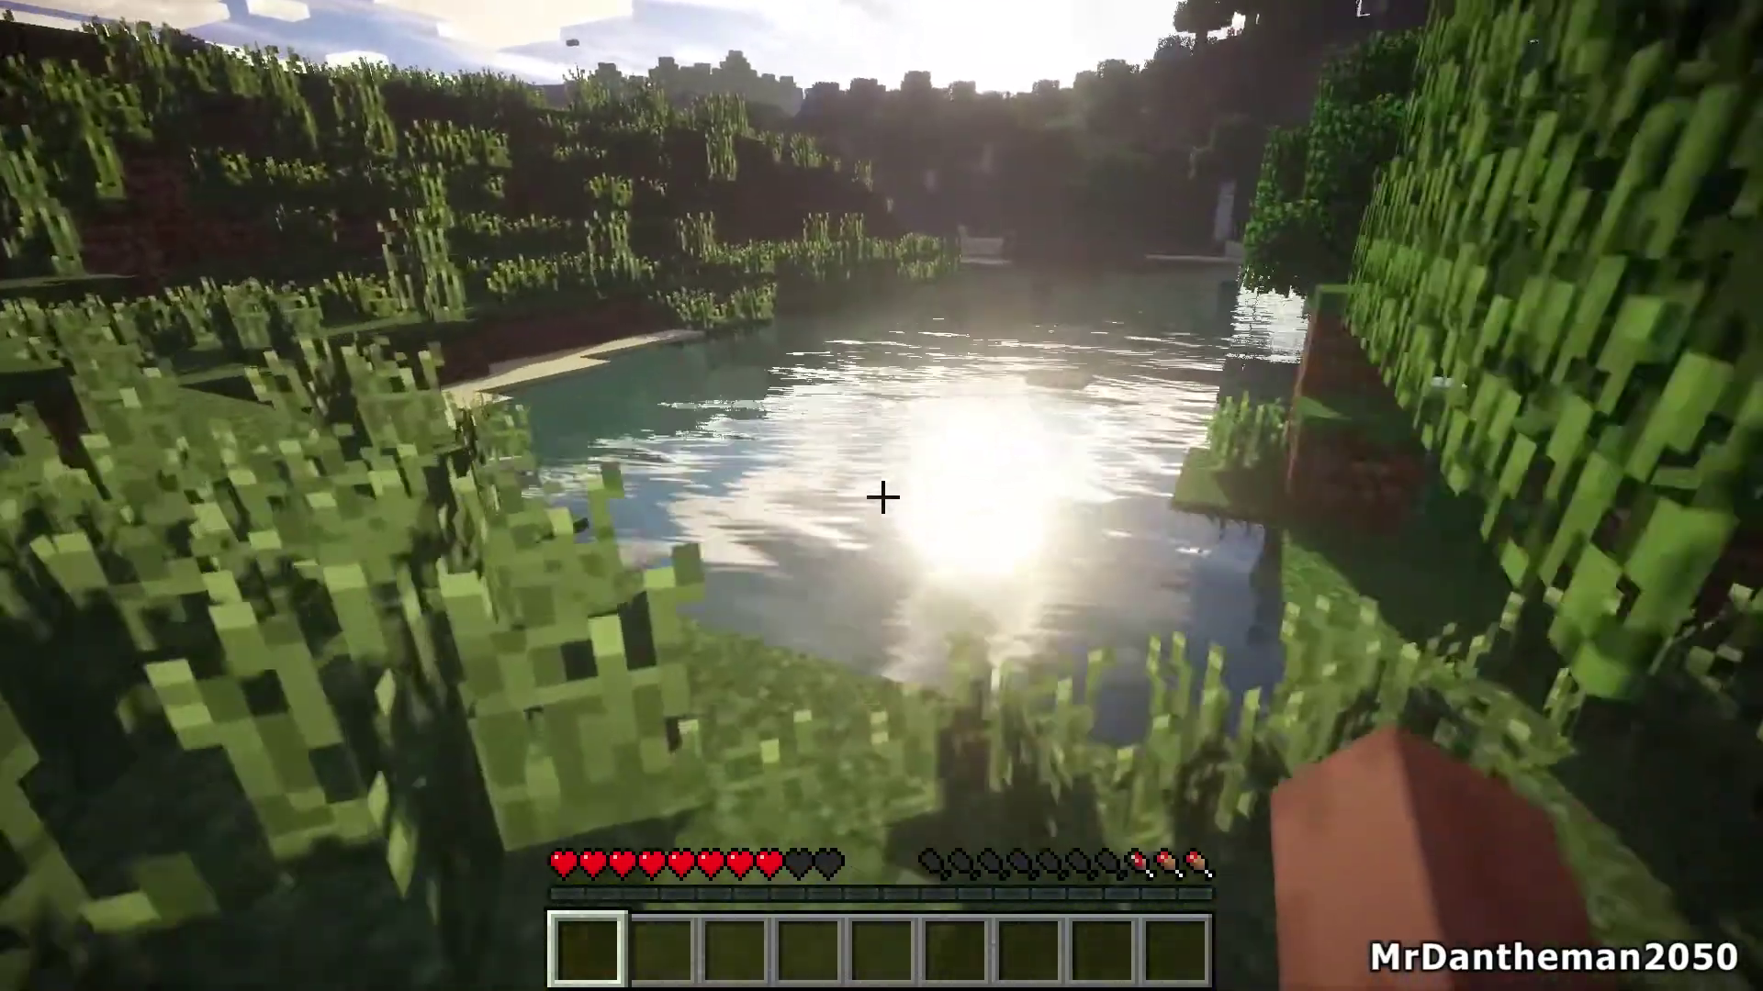
{"action": "key", "text": "w"}
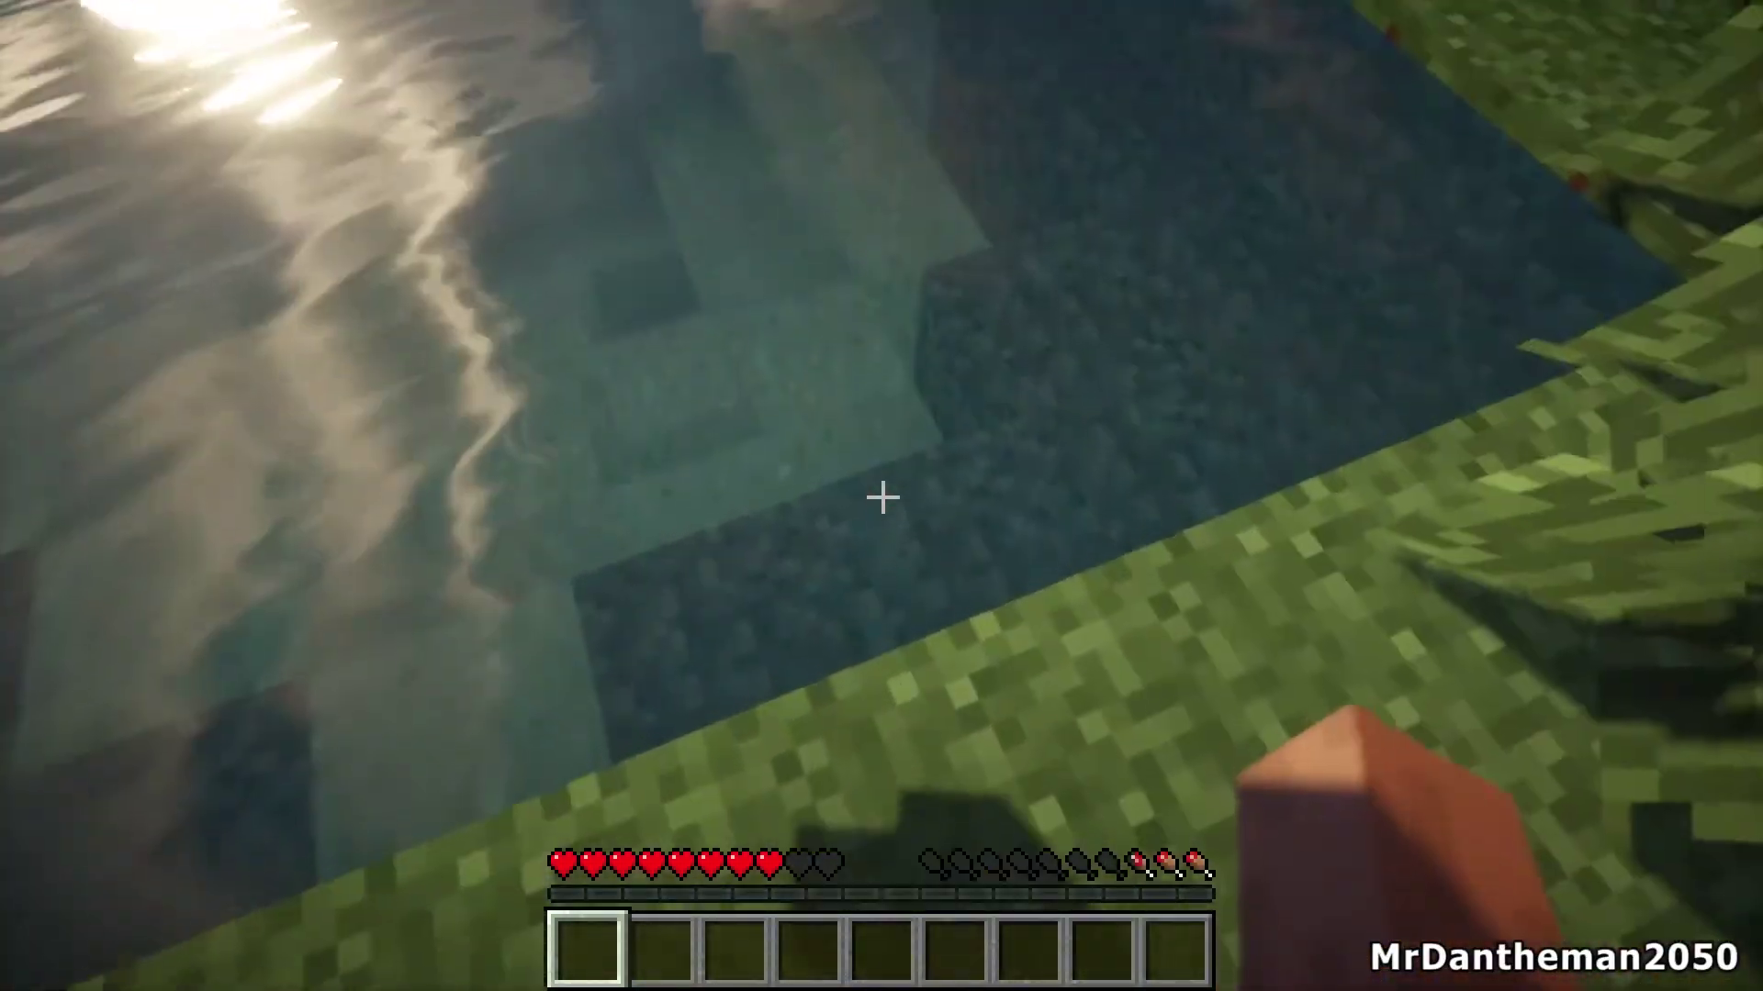
{"action": "key", "text": "w"}
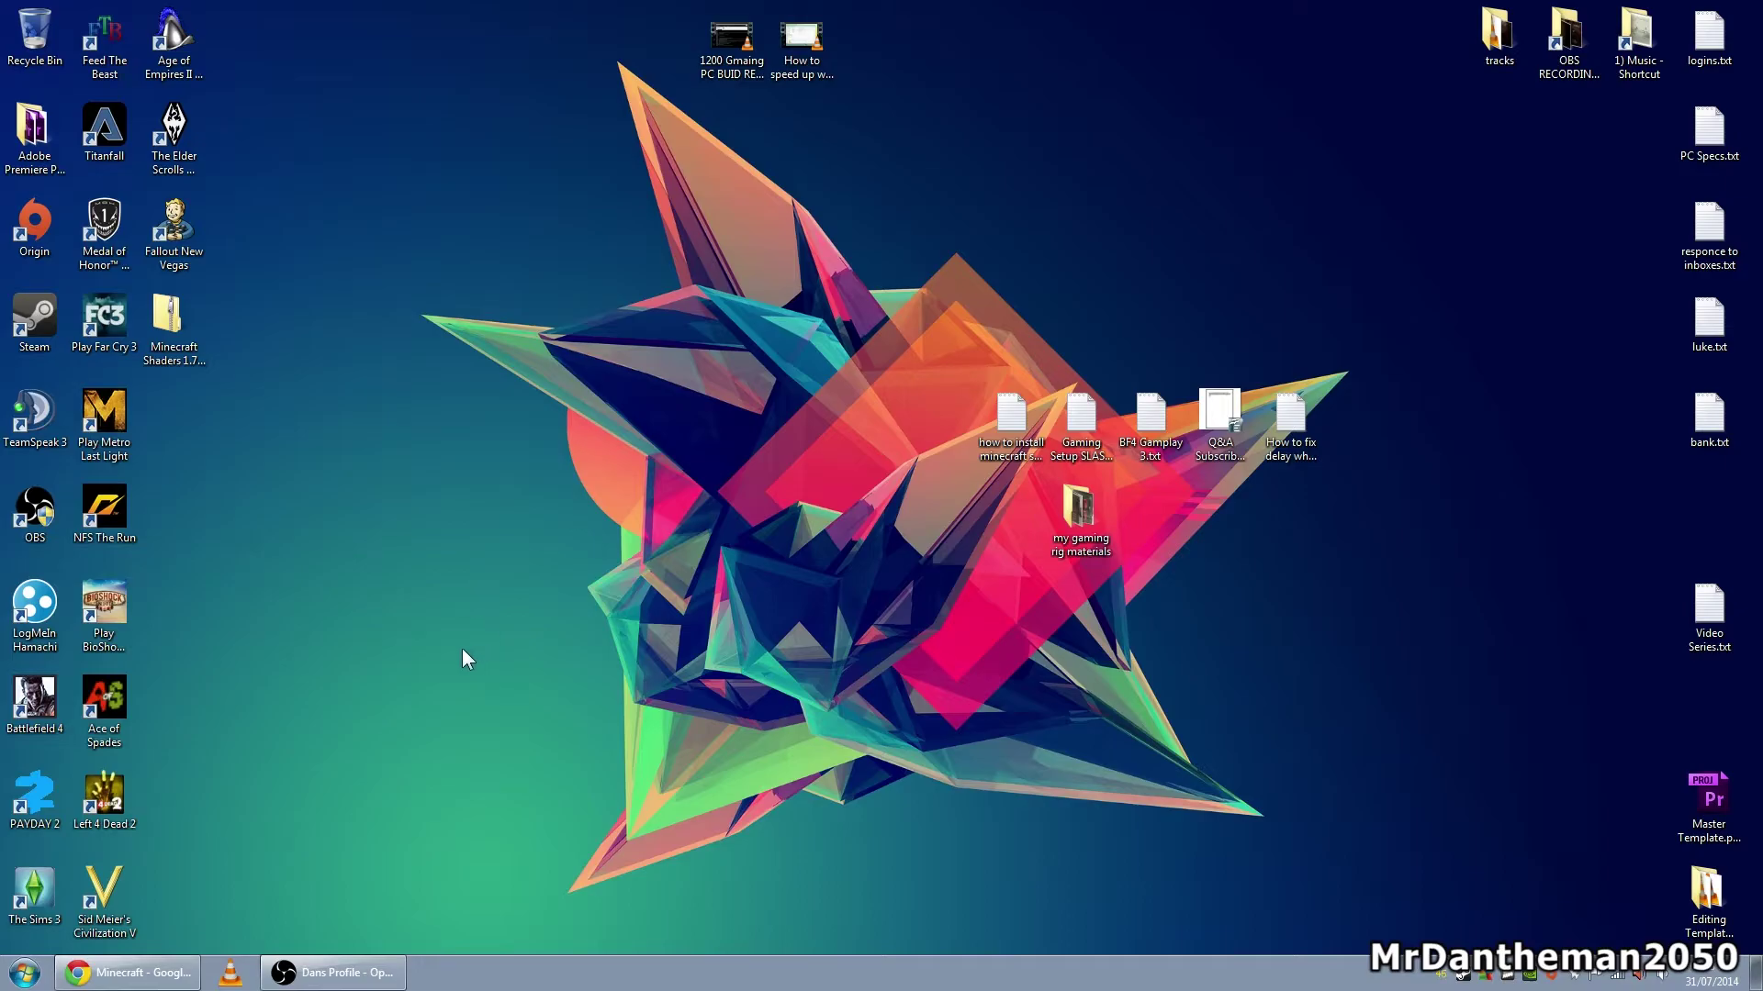
Download the Minecraft.exe launcher from the minecraft.net download page.
{"action": "left_click", "coordinate": [124, 972]}
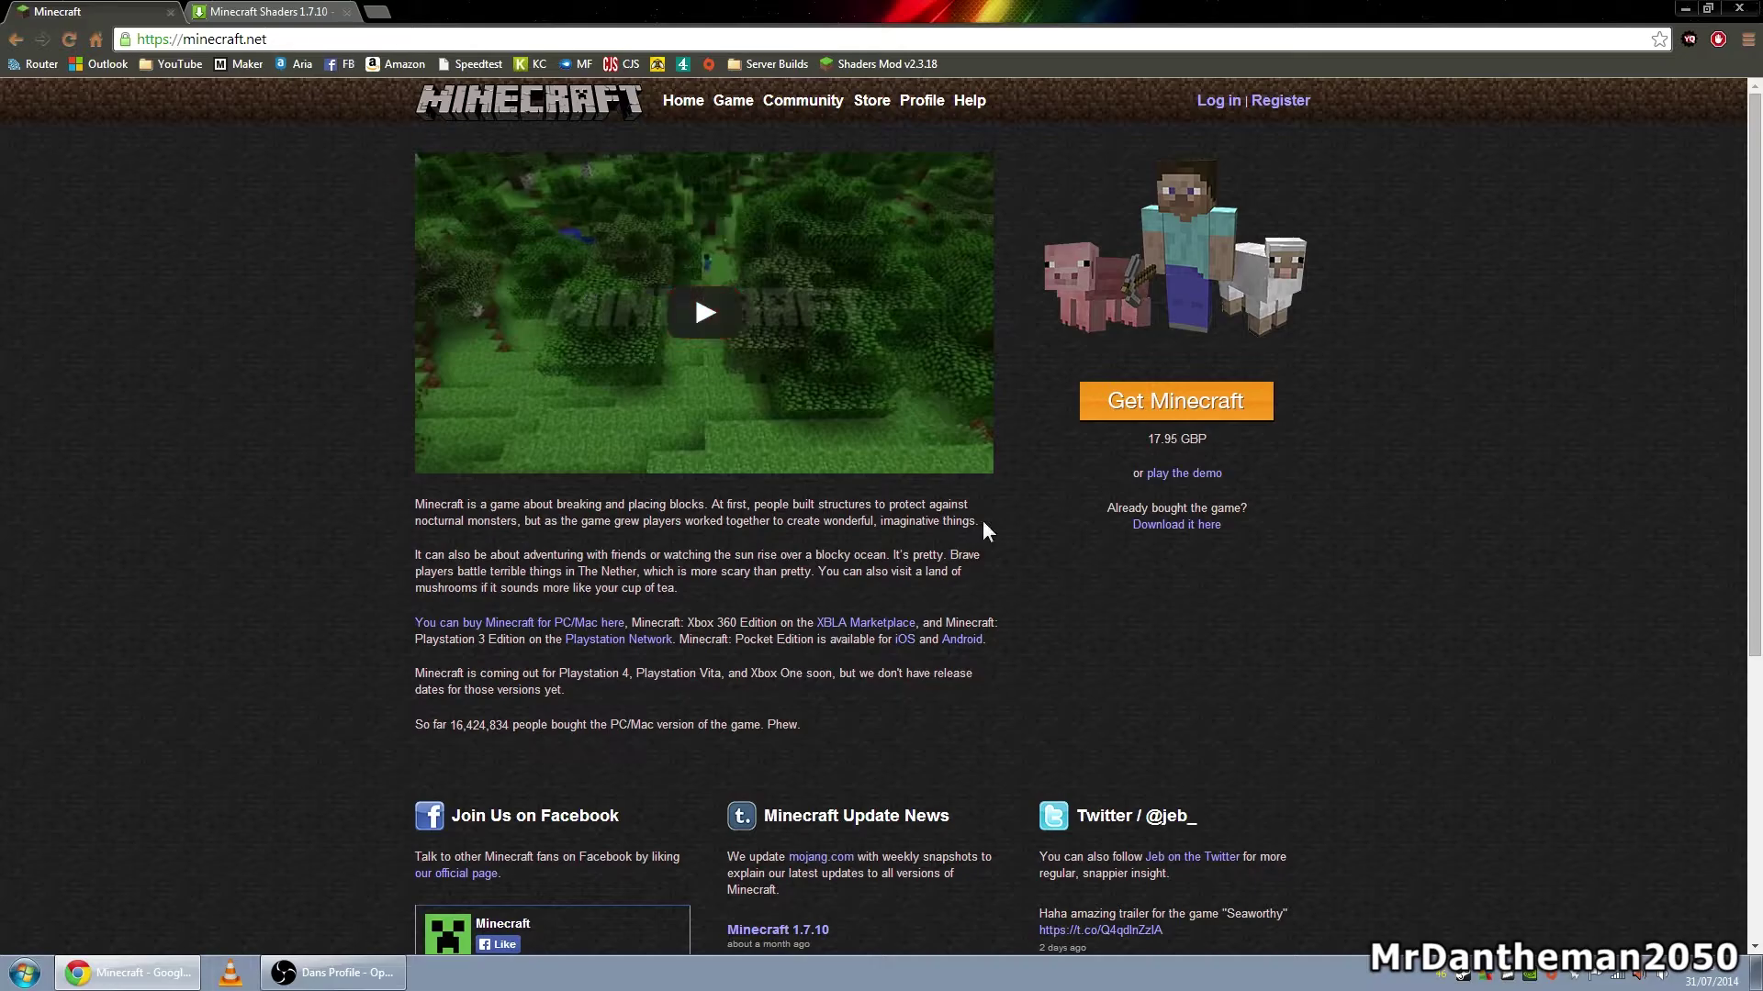
{"action": "left_click", "coordinate": [1155, 524]}
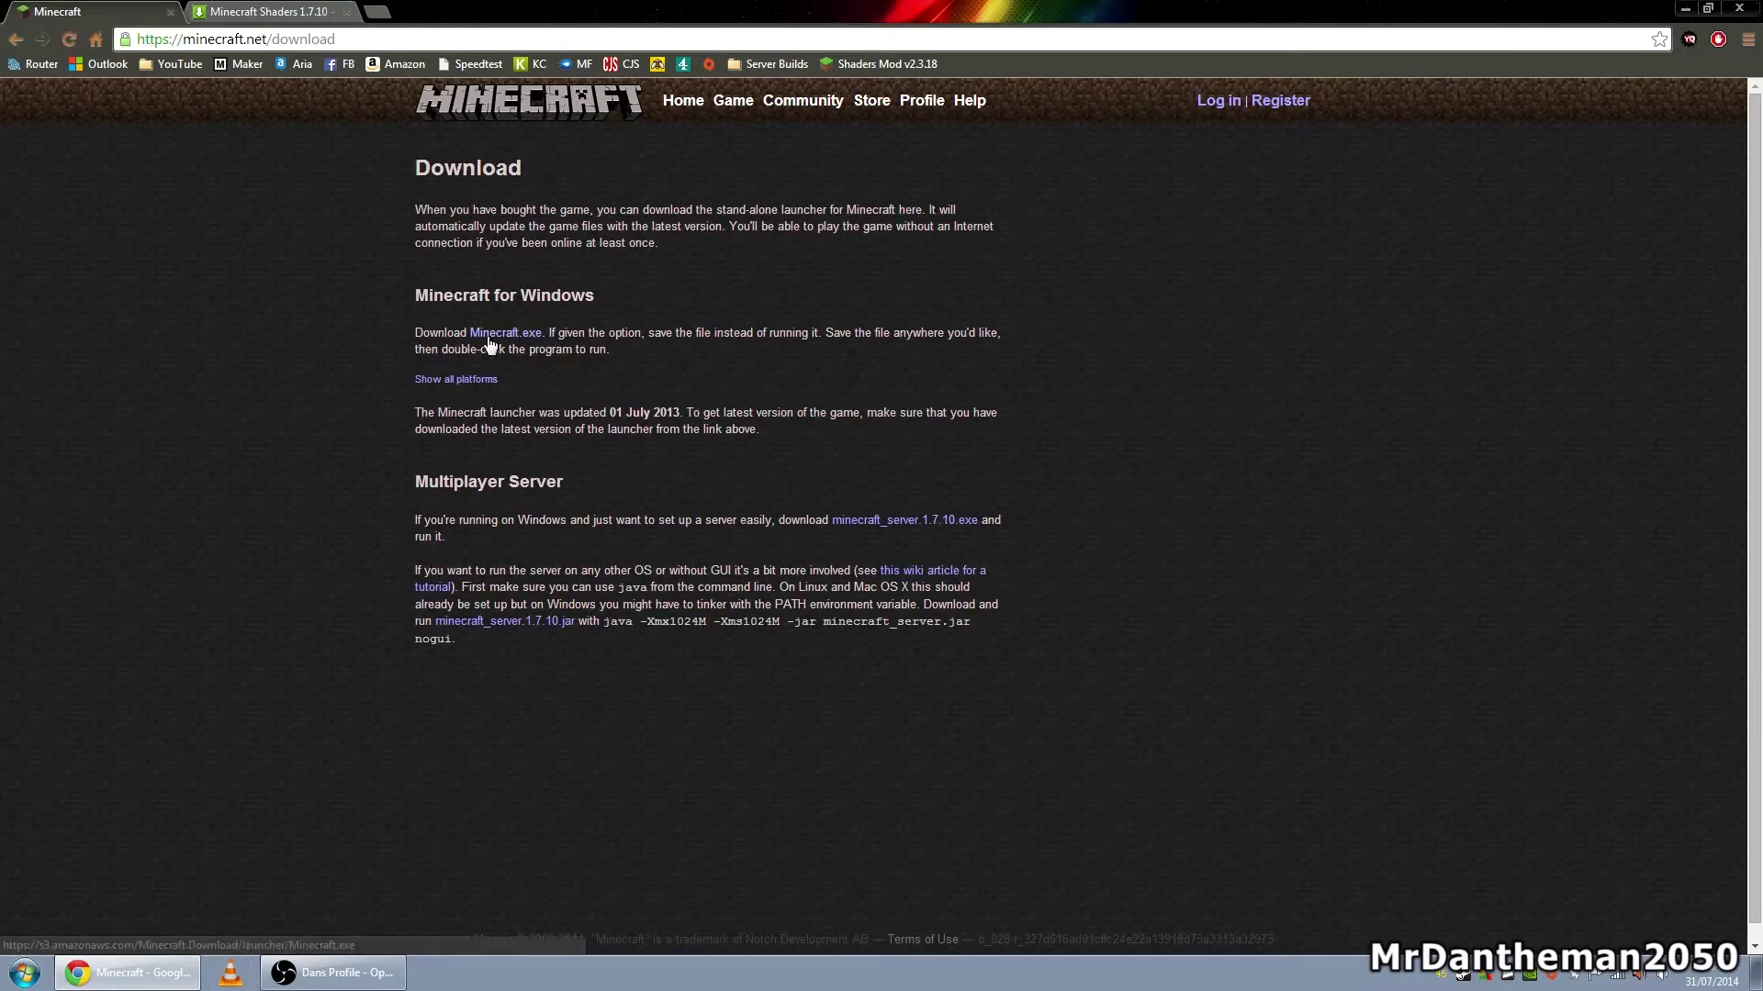
{"action": "left_click", "coordinate": [489, 335]}
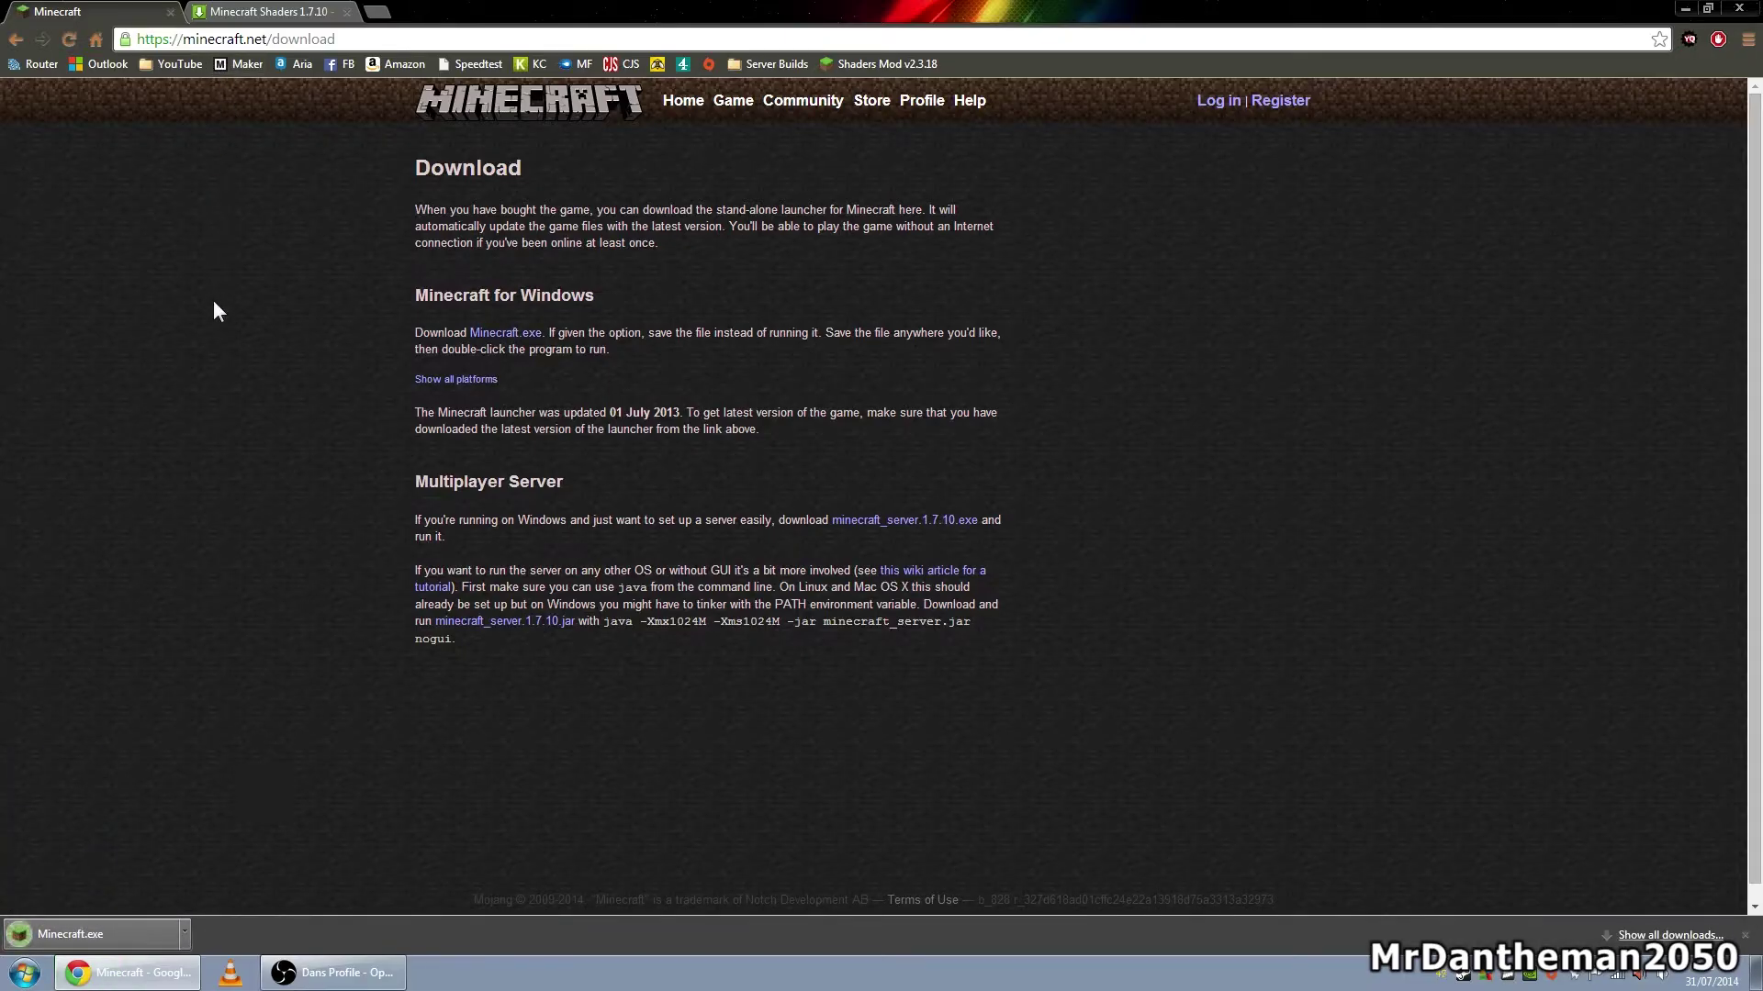
Download the Minecraft Shaders 1.7.10 zip from MediaFire and close Chrome.
{"action": "left_click", "coordinate": [171, 11]}
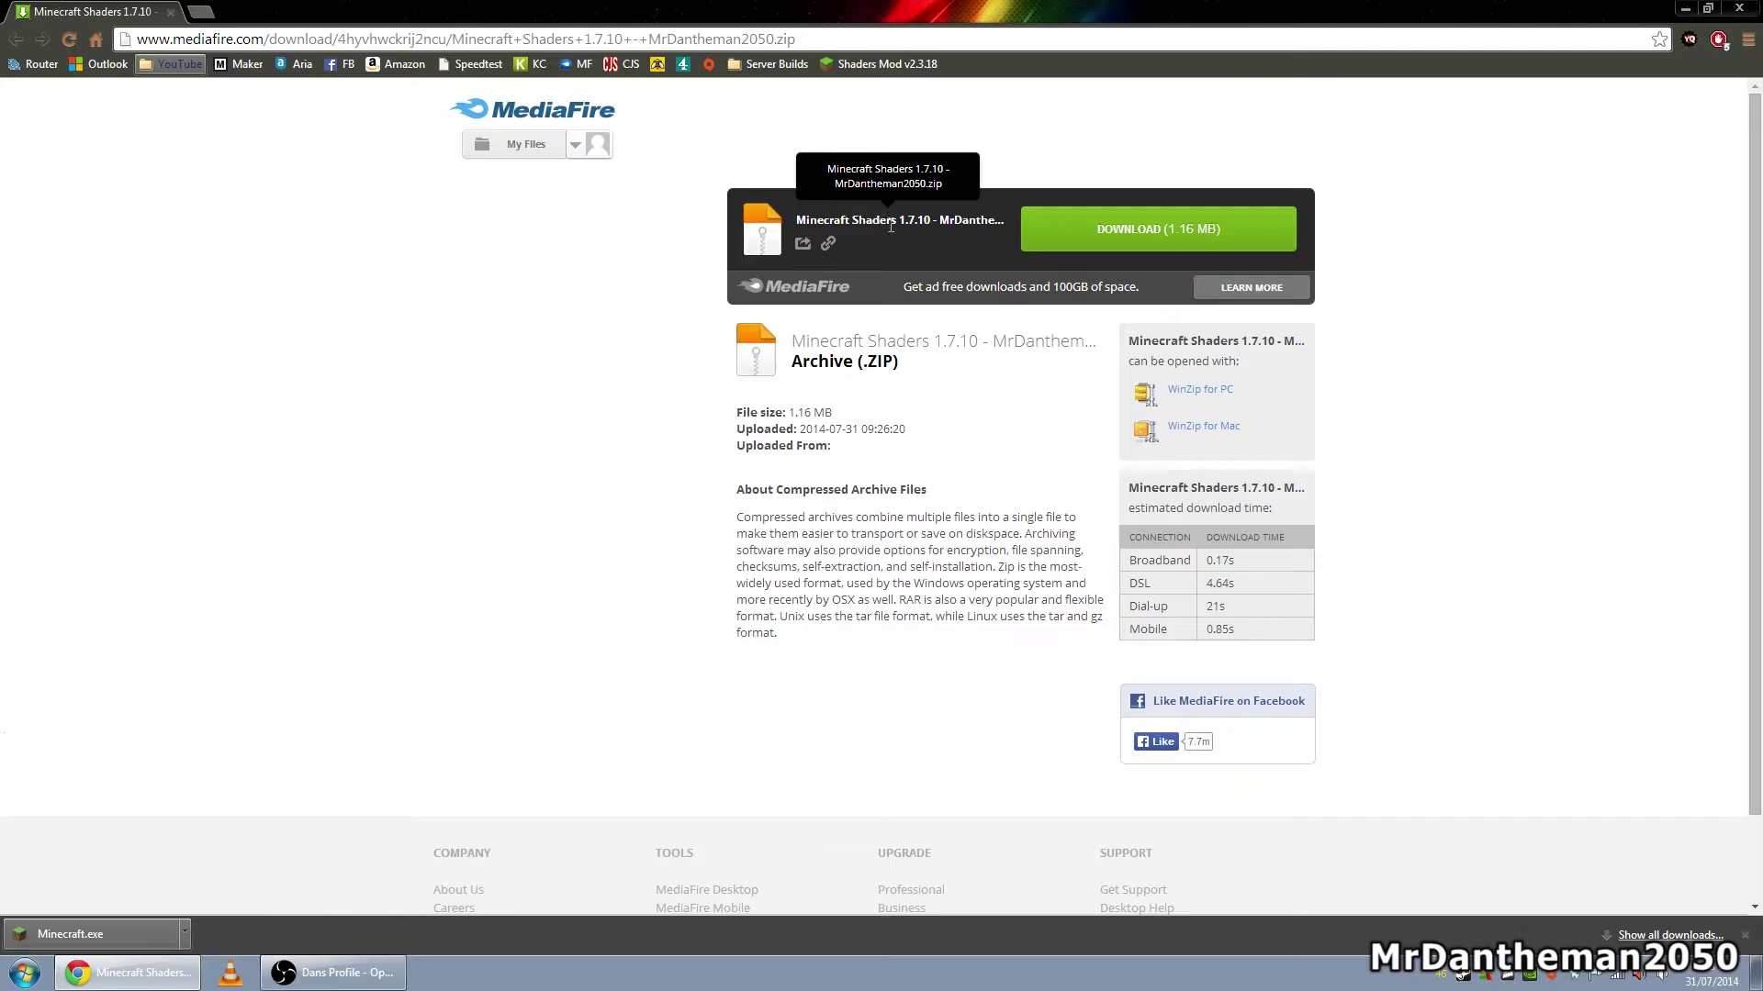
{"action": "left_click", "coordinate": [1164, 235]}
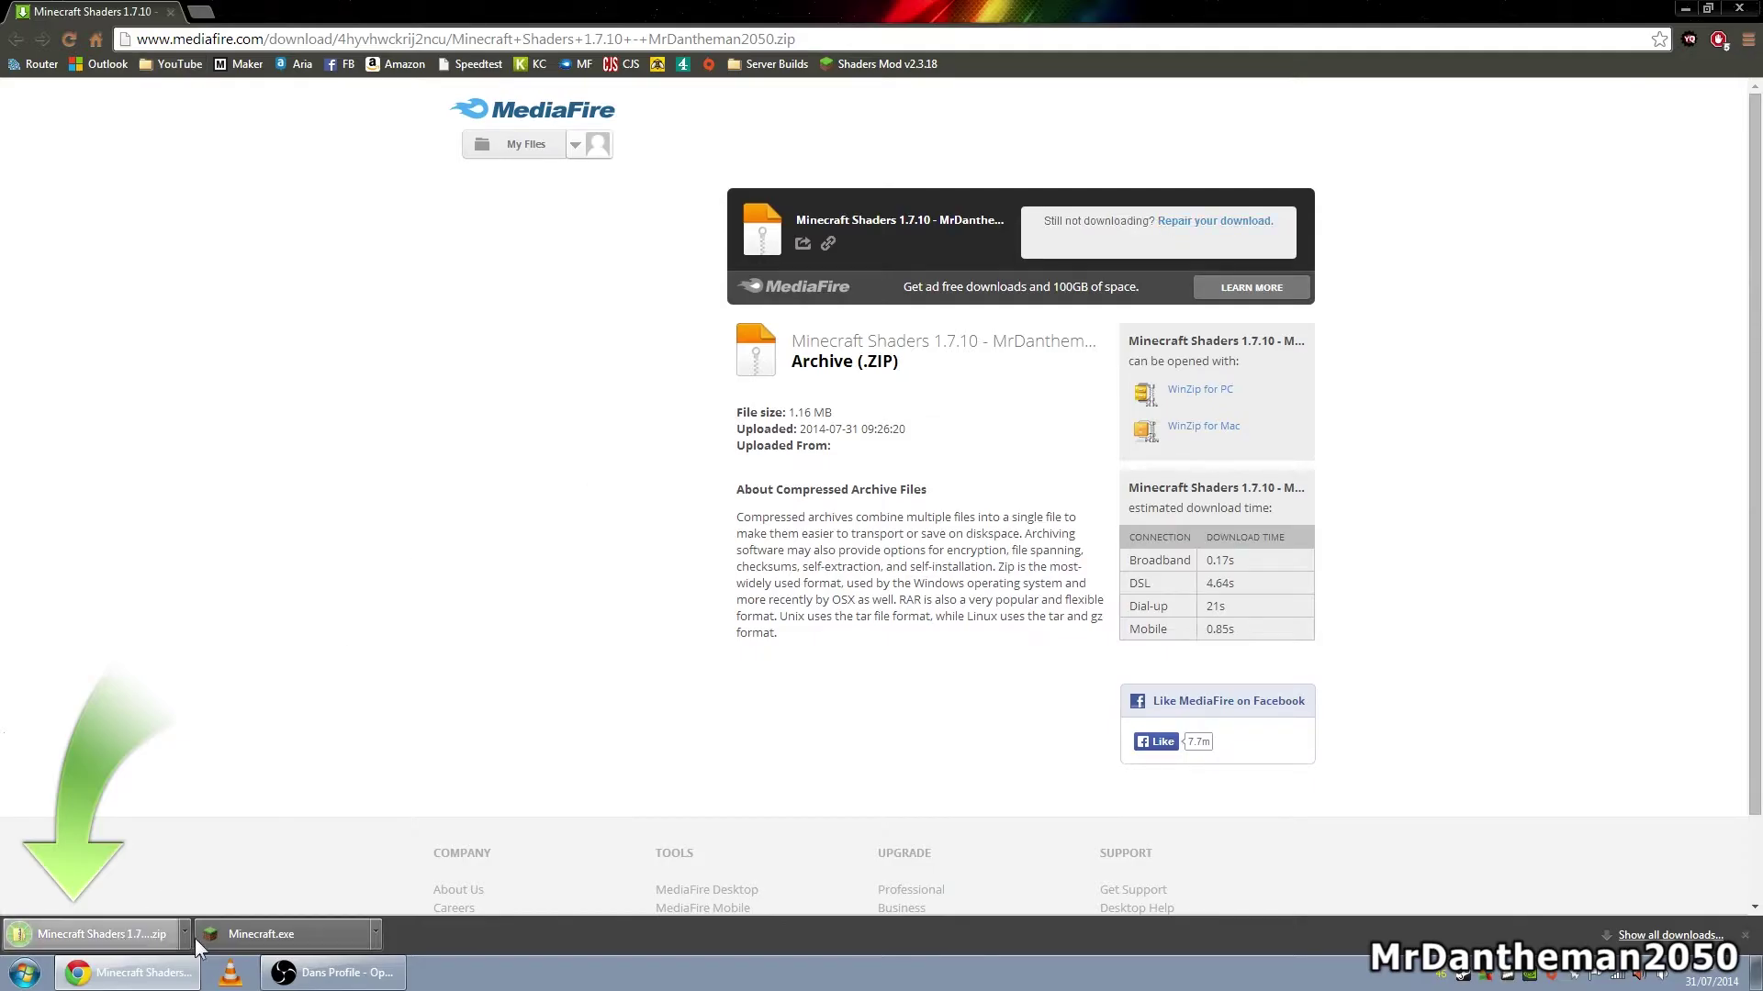
{"action": "left_click", "coordinate": [1738, 8]}
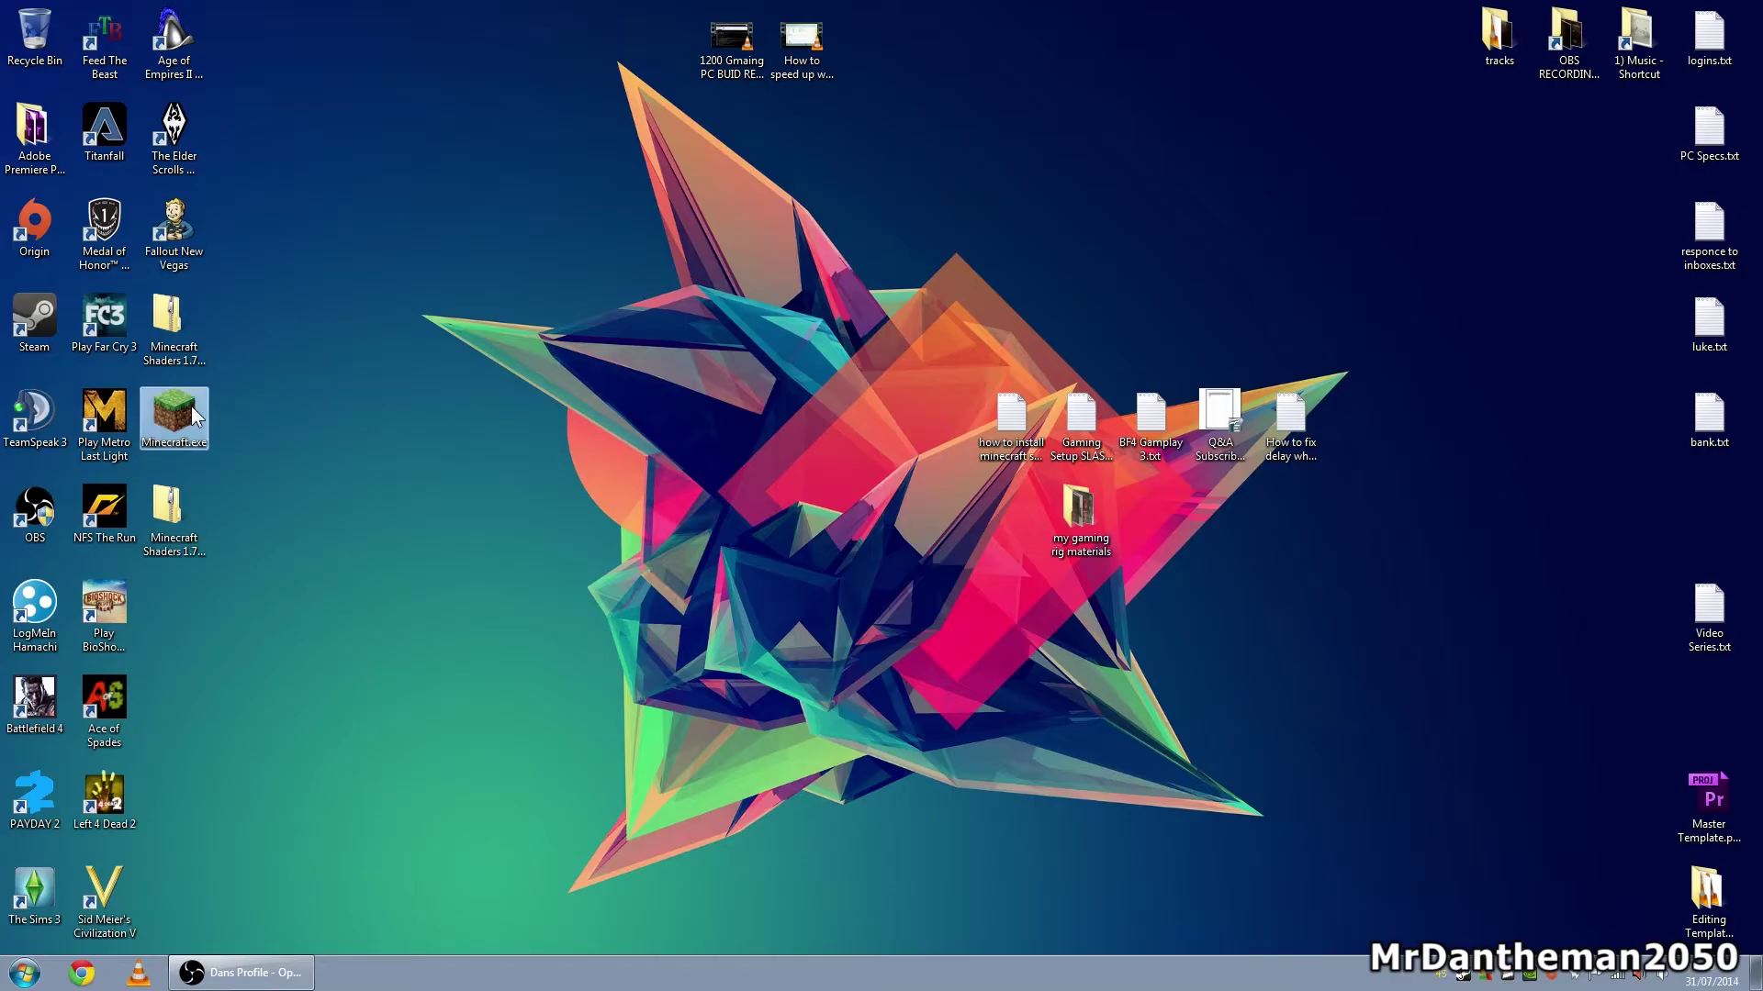
Move the duplicate Minecraft Shaders zip from the desktop to the Recycle Bin.
{"action": "left_click", "coordinate": [196, 531]}
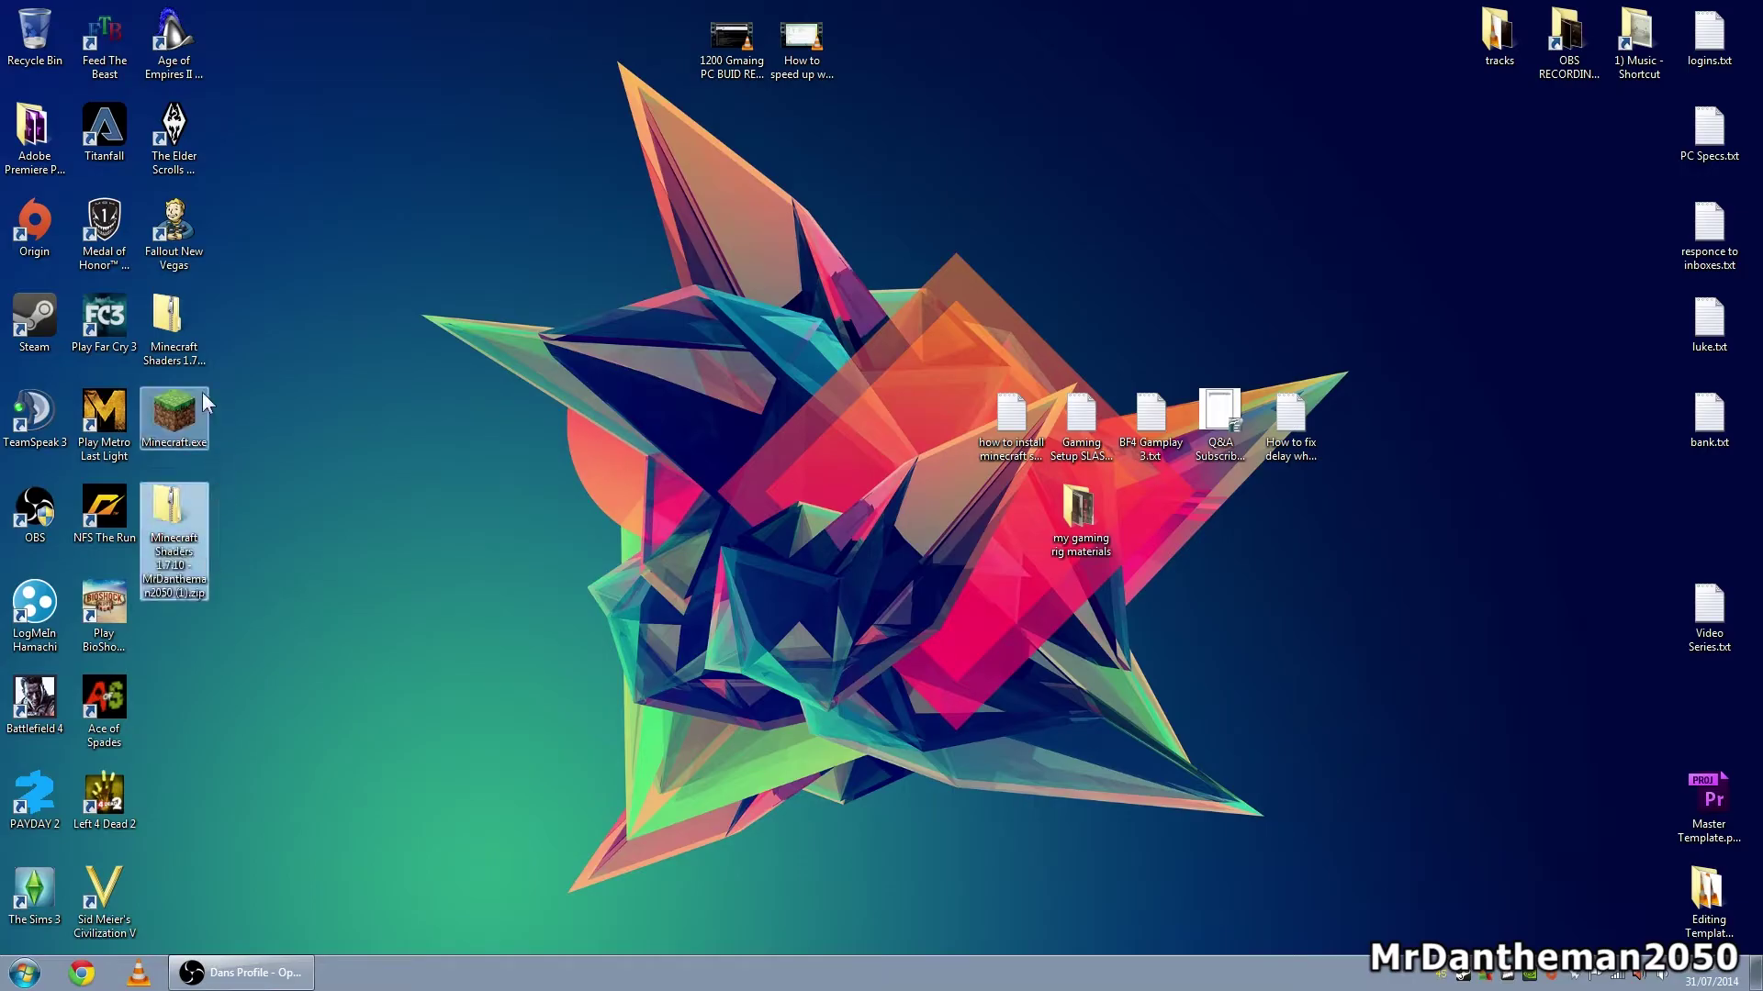
{"action": "left_click", "coordinate": [171, 333]}
{"action": "left_click_drag", "start_coordinate": [172, 509], "coordinate": [35, 35]}
{"action": "left_click", "coordinate": [196, 340]}
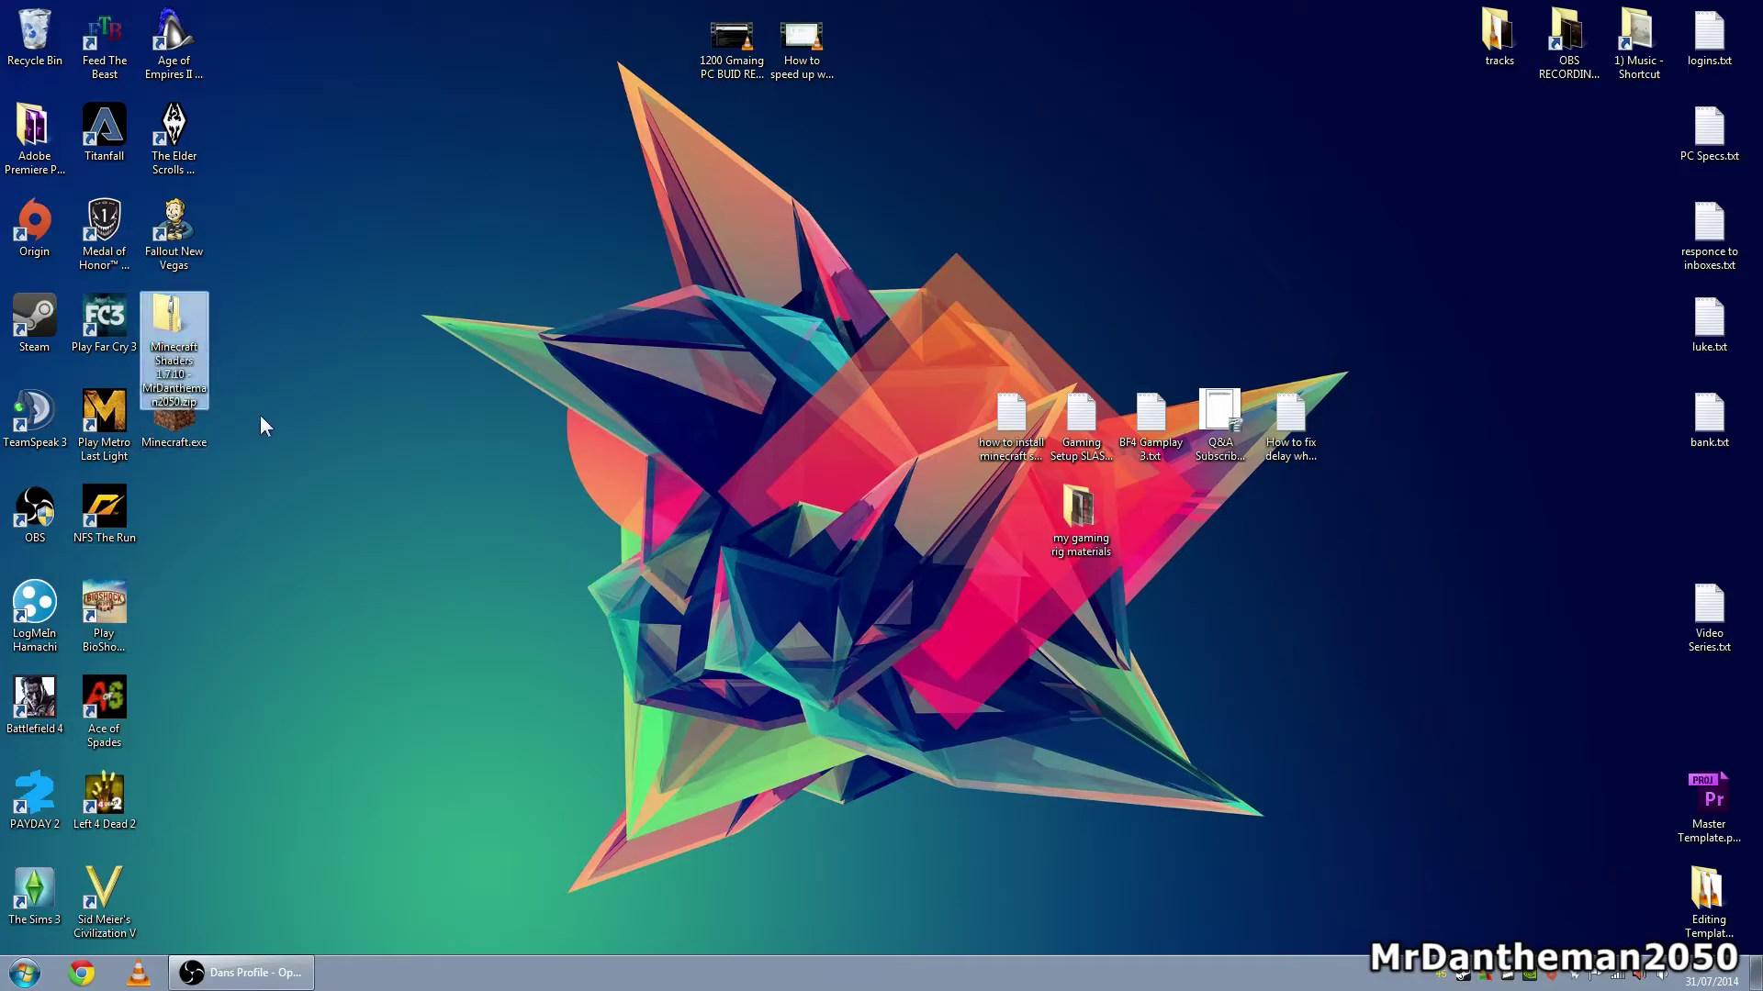
Run Minecraft.exe as administrator, approving the permission prompt.
{"action": "right_click", "coordinate": [167, 431]}
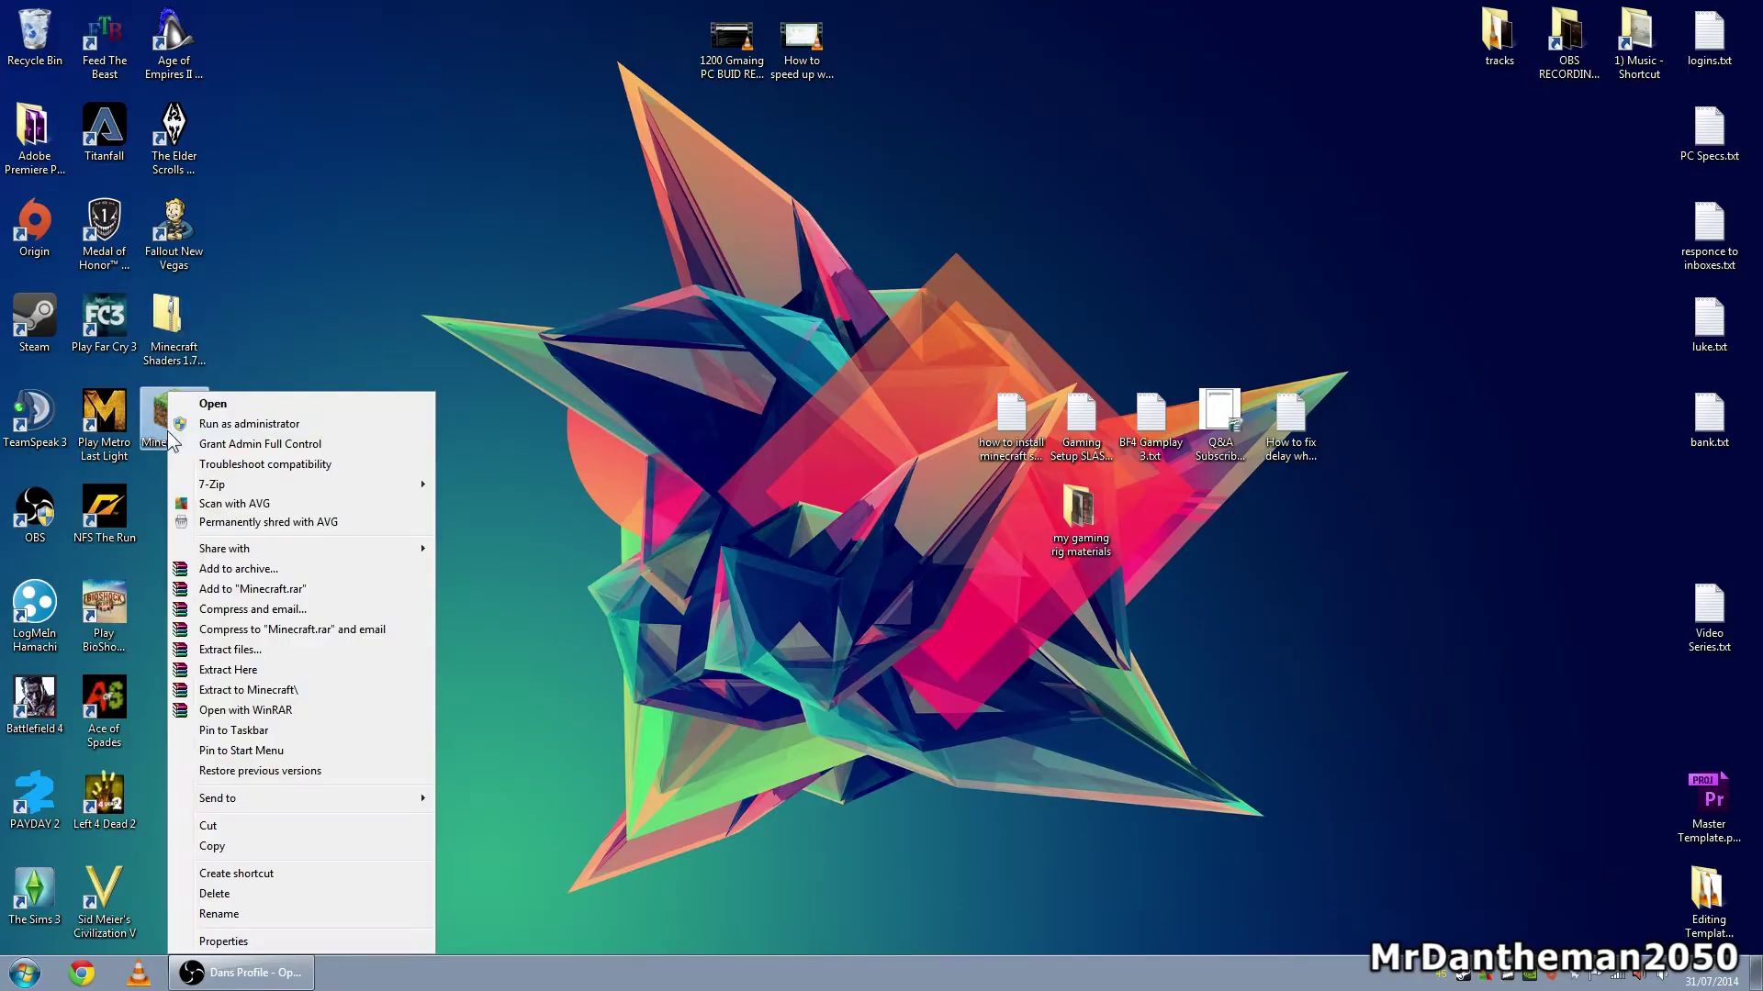
{"action": "left_click", "coordinate": [195, 427]}
{"action": "left_click", "coordinate": [936, 521]}
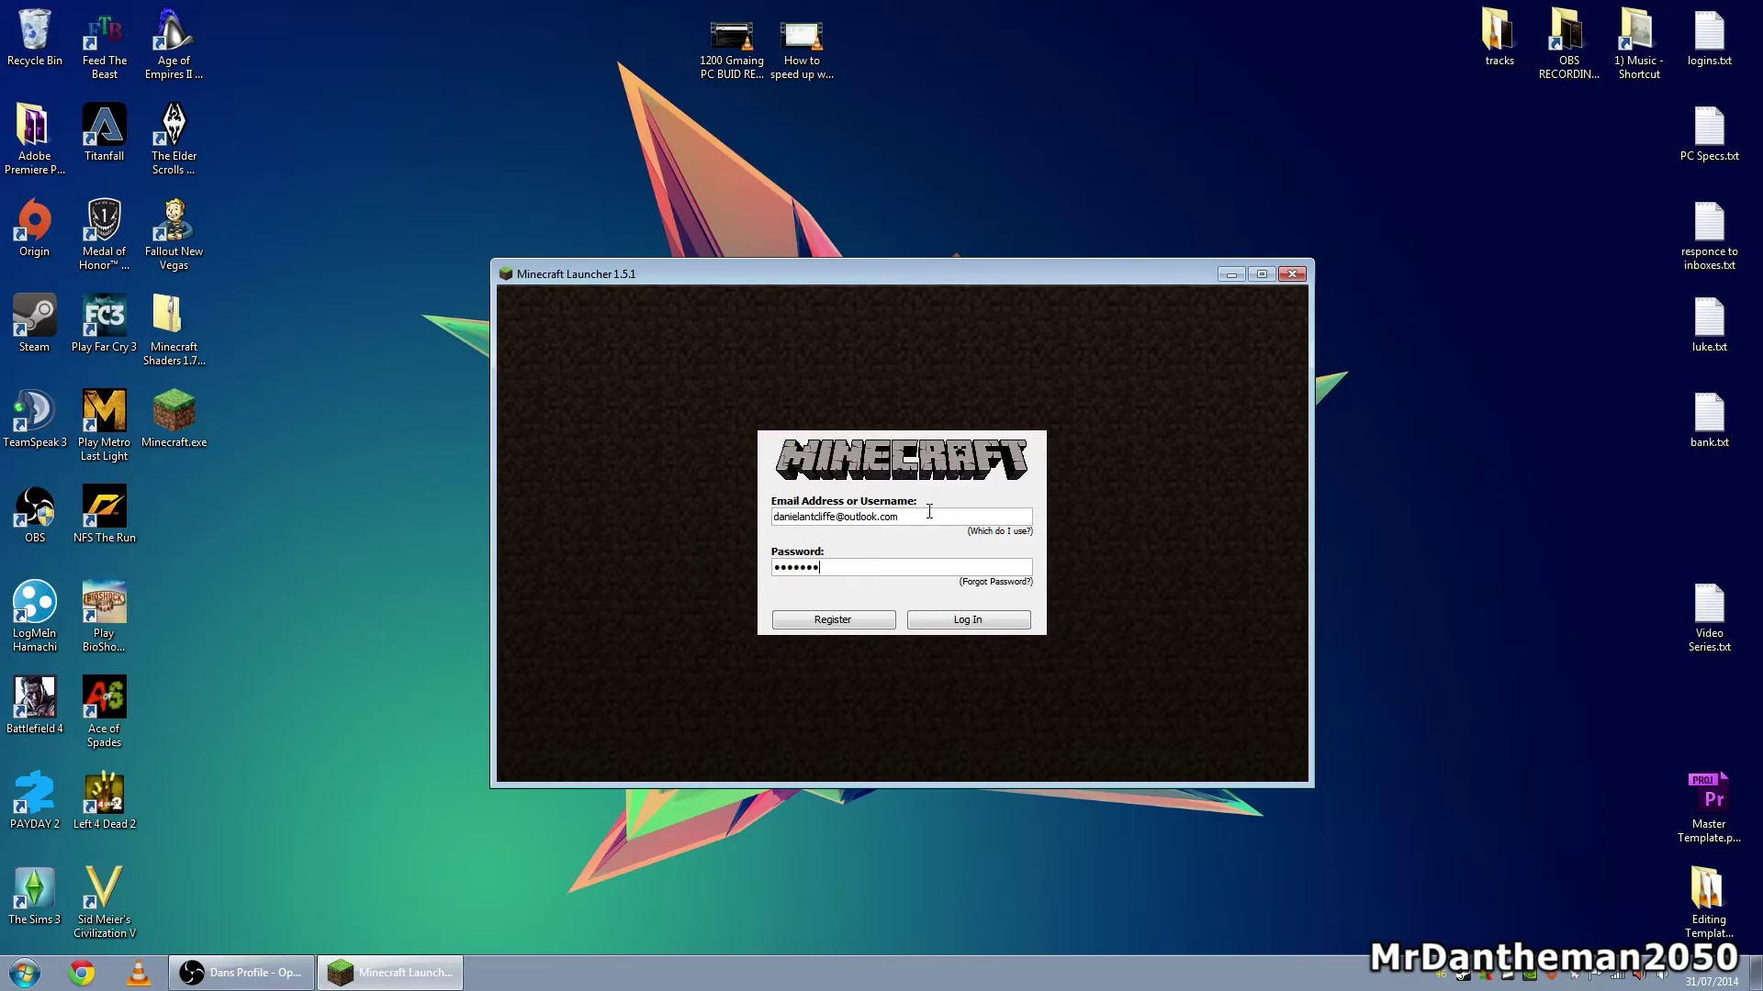
Log in, save the profile with Use Latest Version, and press Play to fetch 1.7.10.
{"action": "key", "text": "Return"}
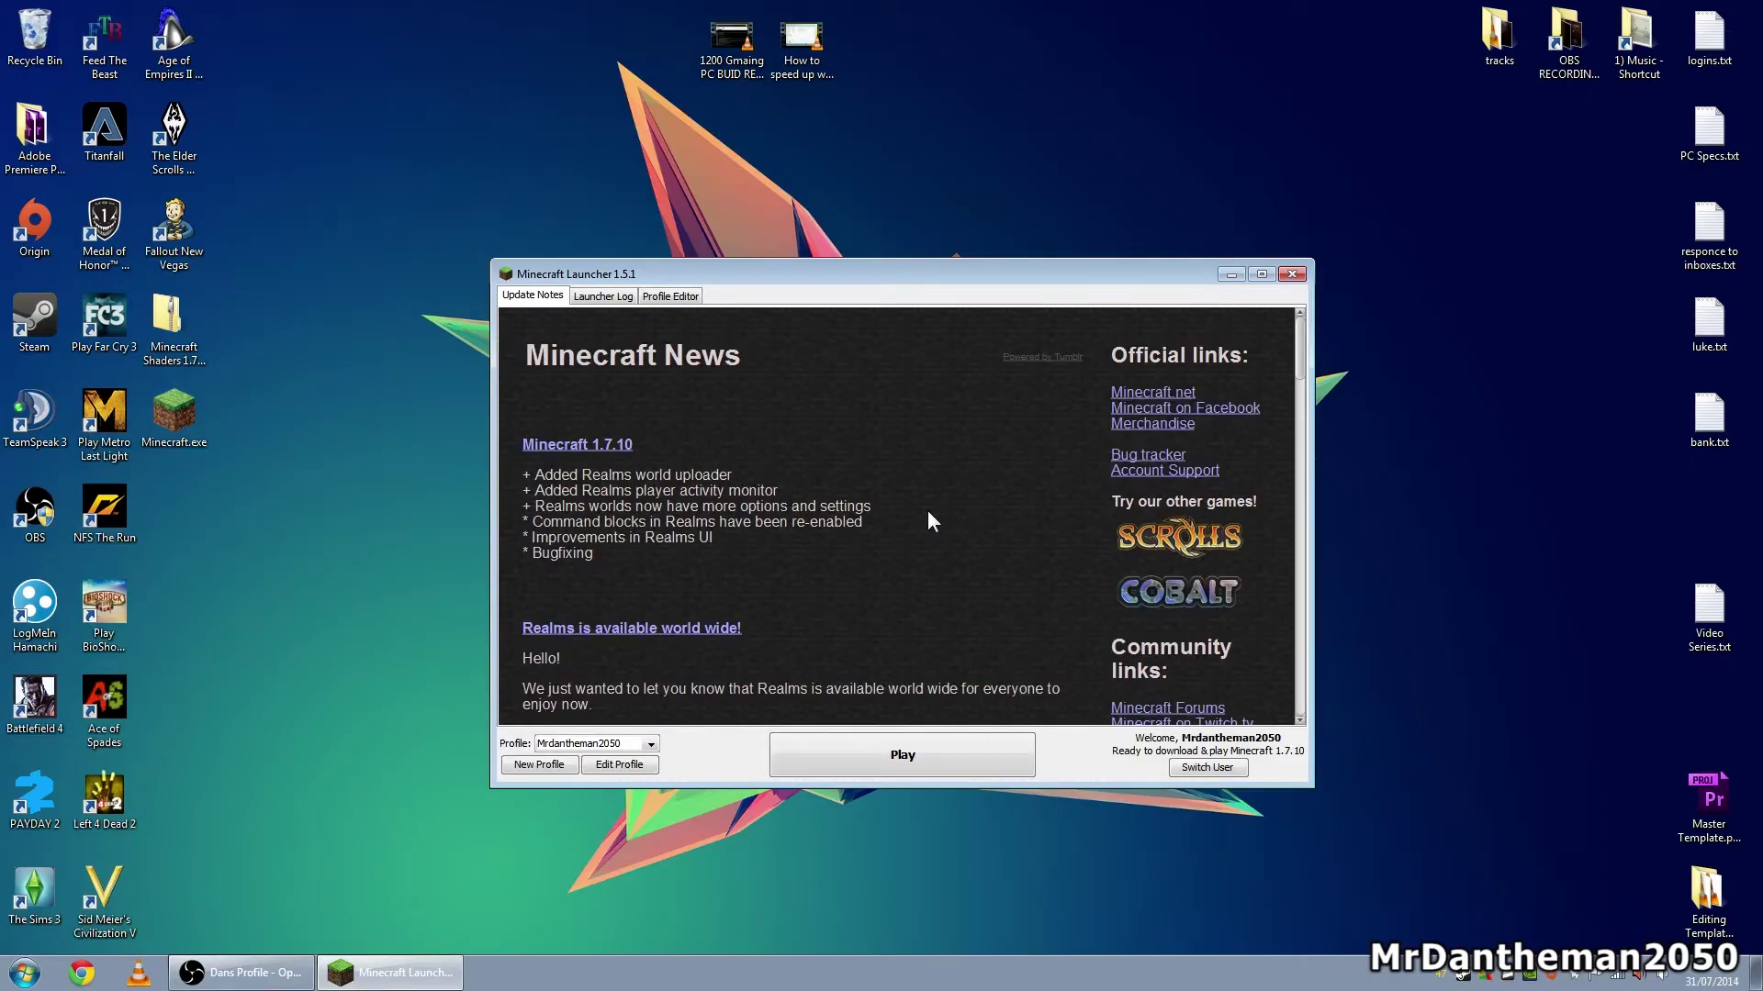
{"action": "left_click", "coordinate": [609, 767]}
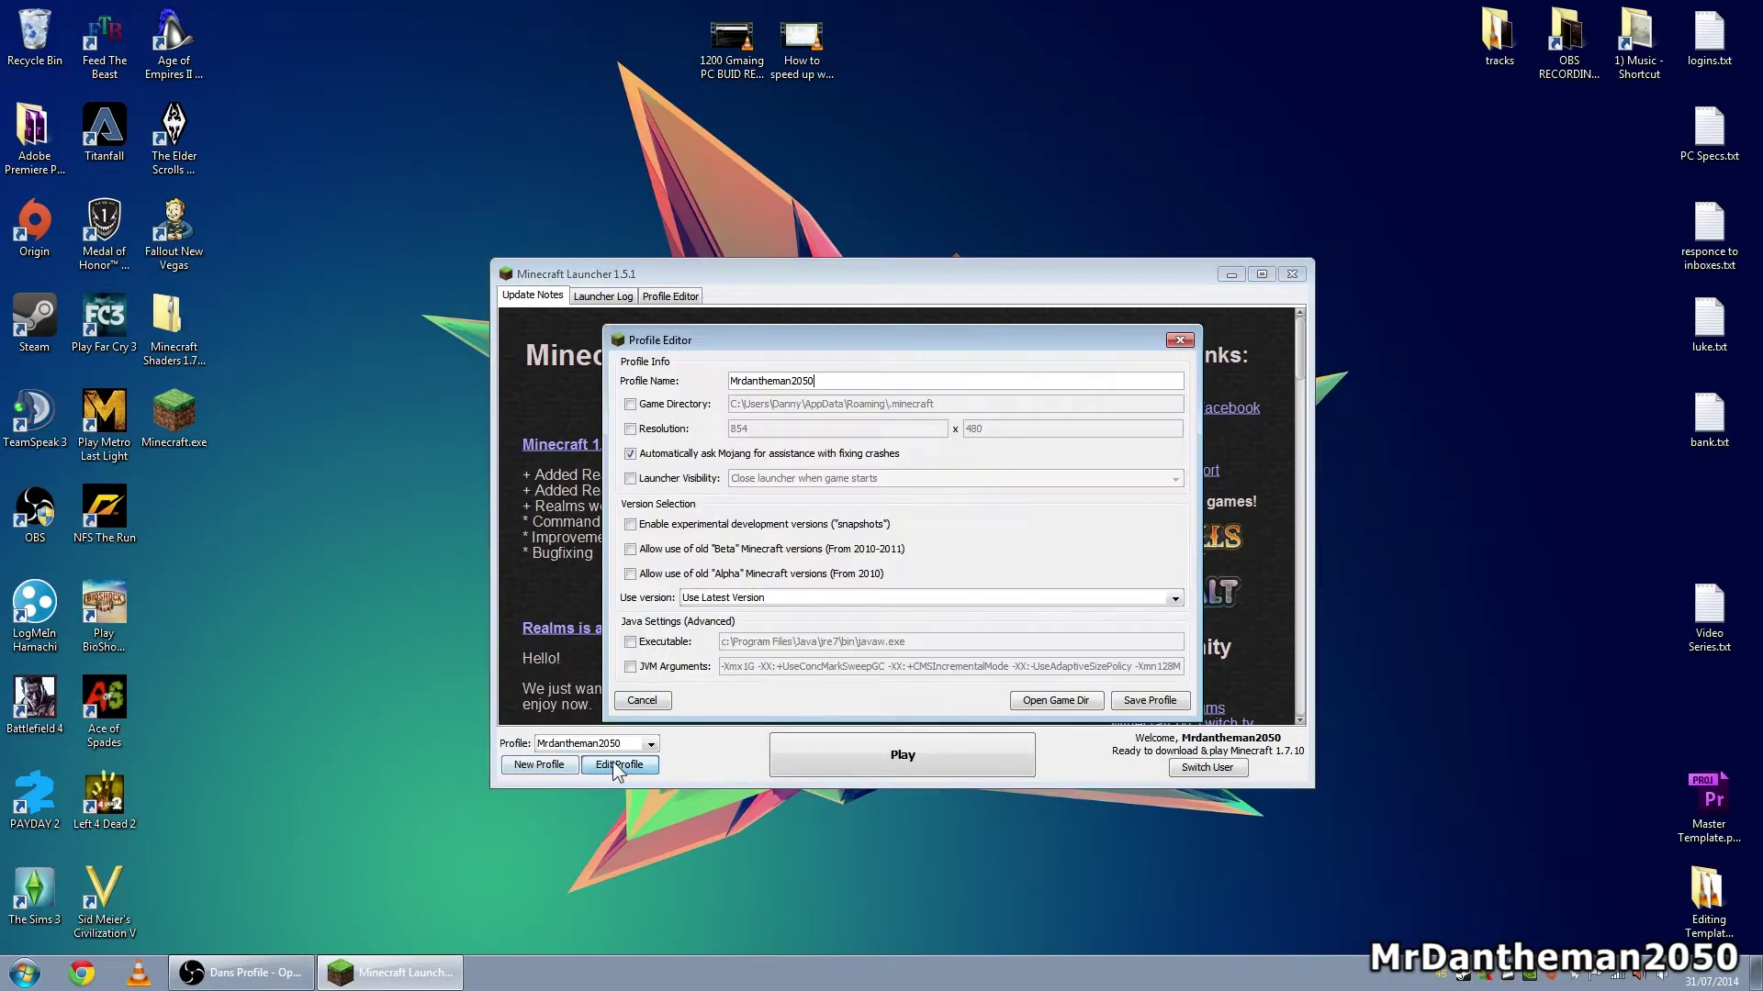
{"action": "left_click", "coordinate": [751, 599]}
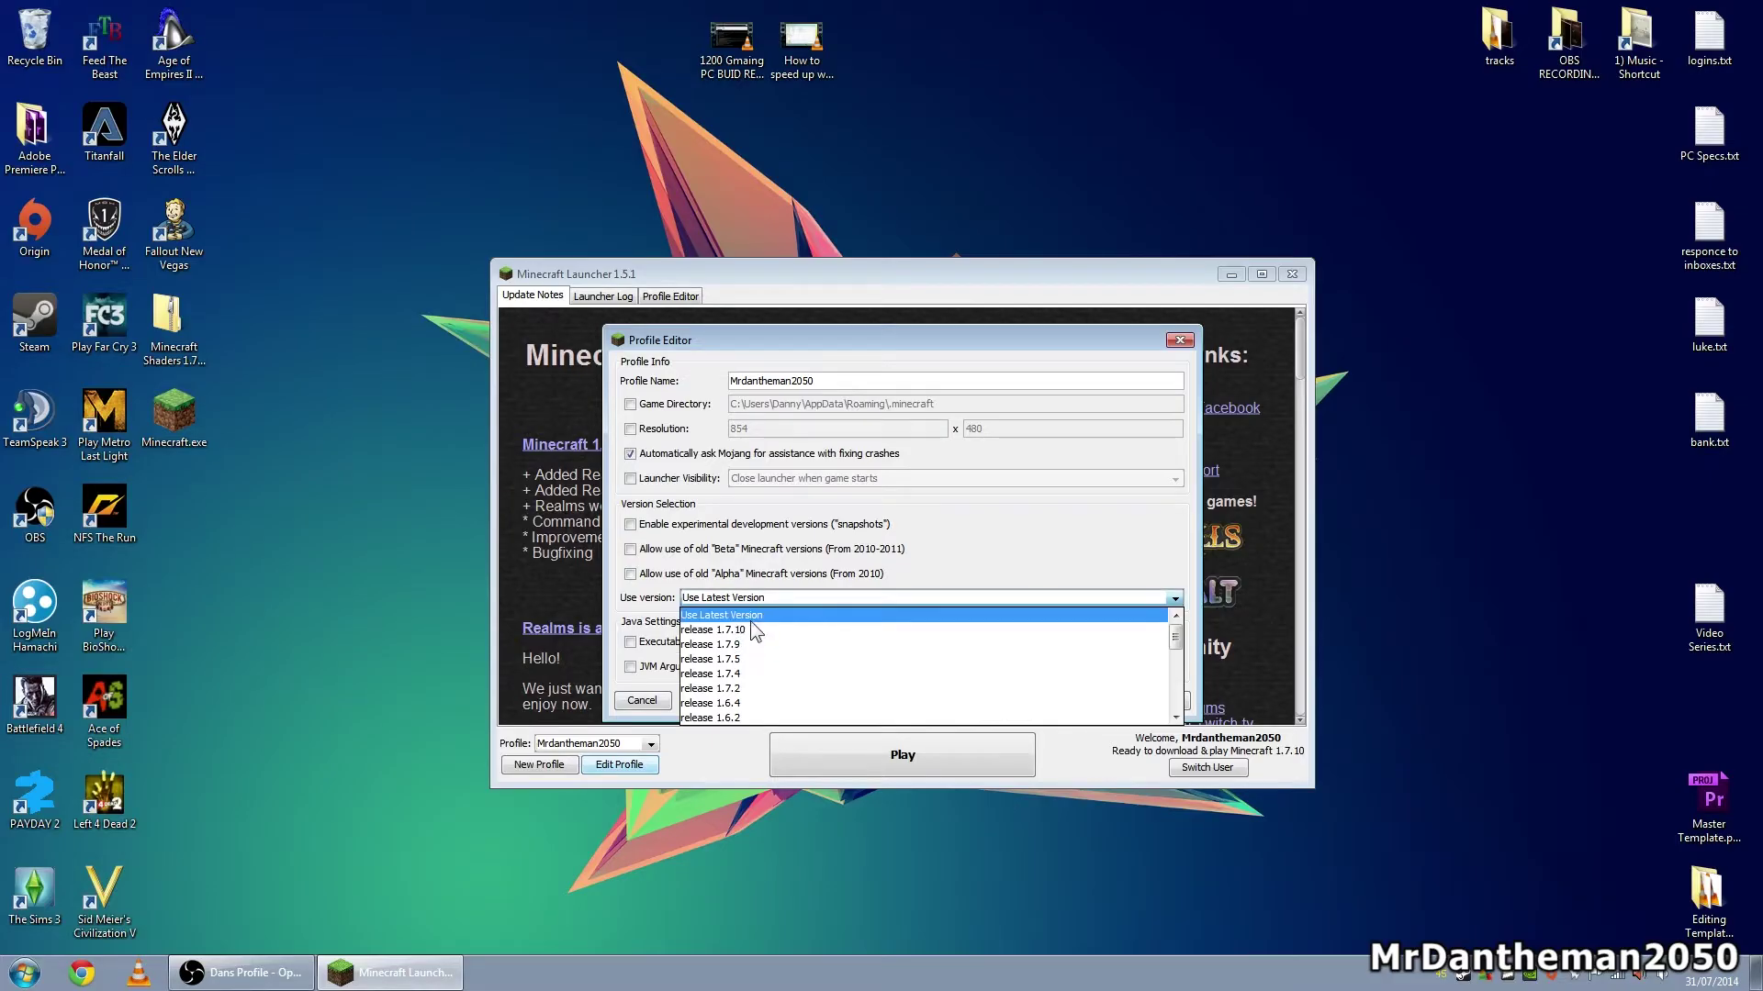
{"action": "left_click", "coordinate": [748, 618]}
{"action": "left_click", "coordinate": [1138, 703]}
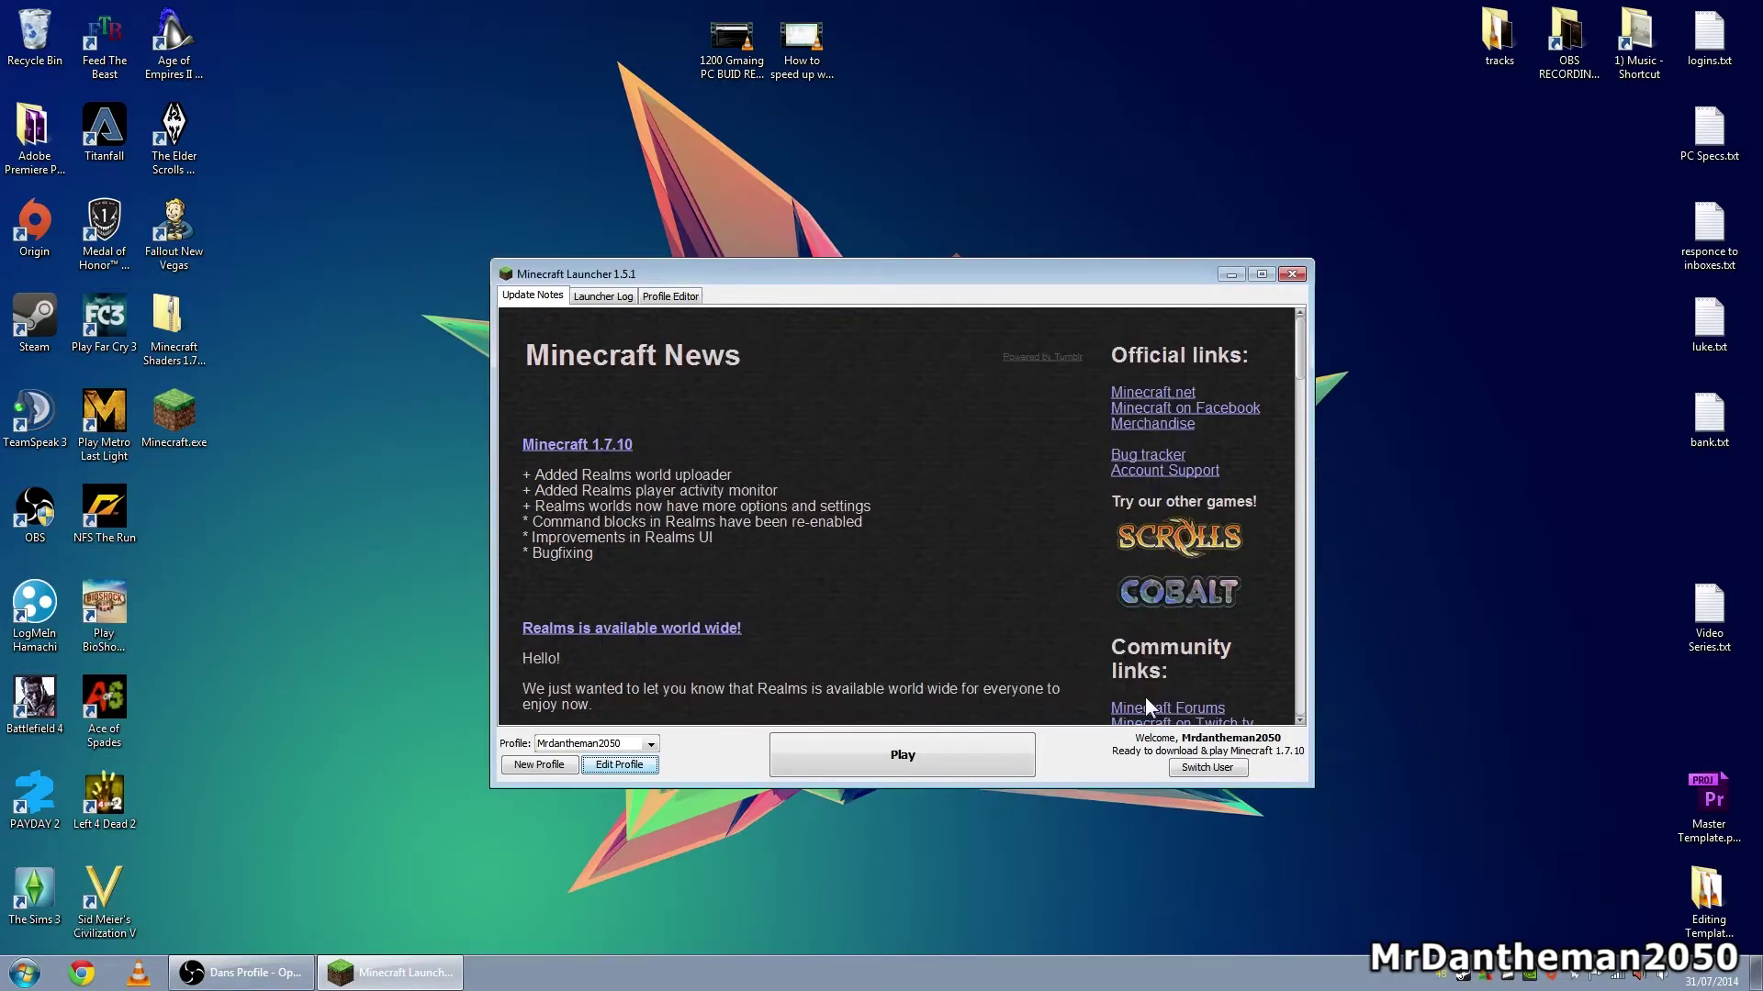
{"action": "left_click", "coordinate": [899, 756]}
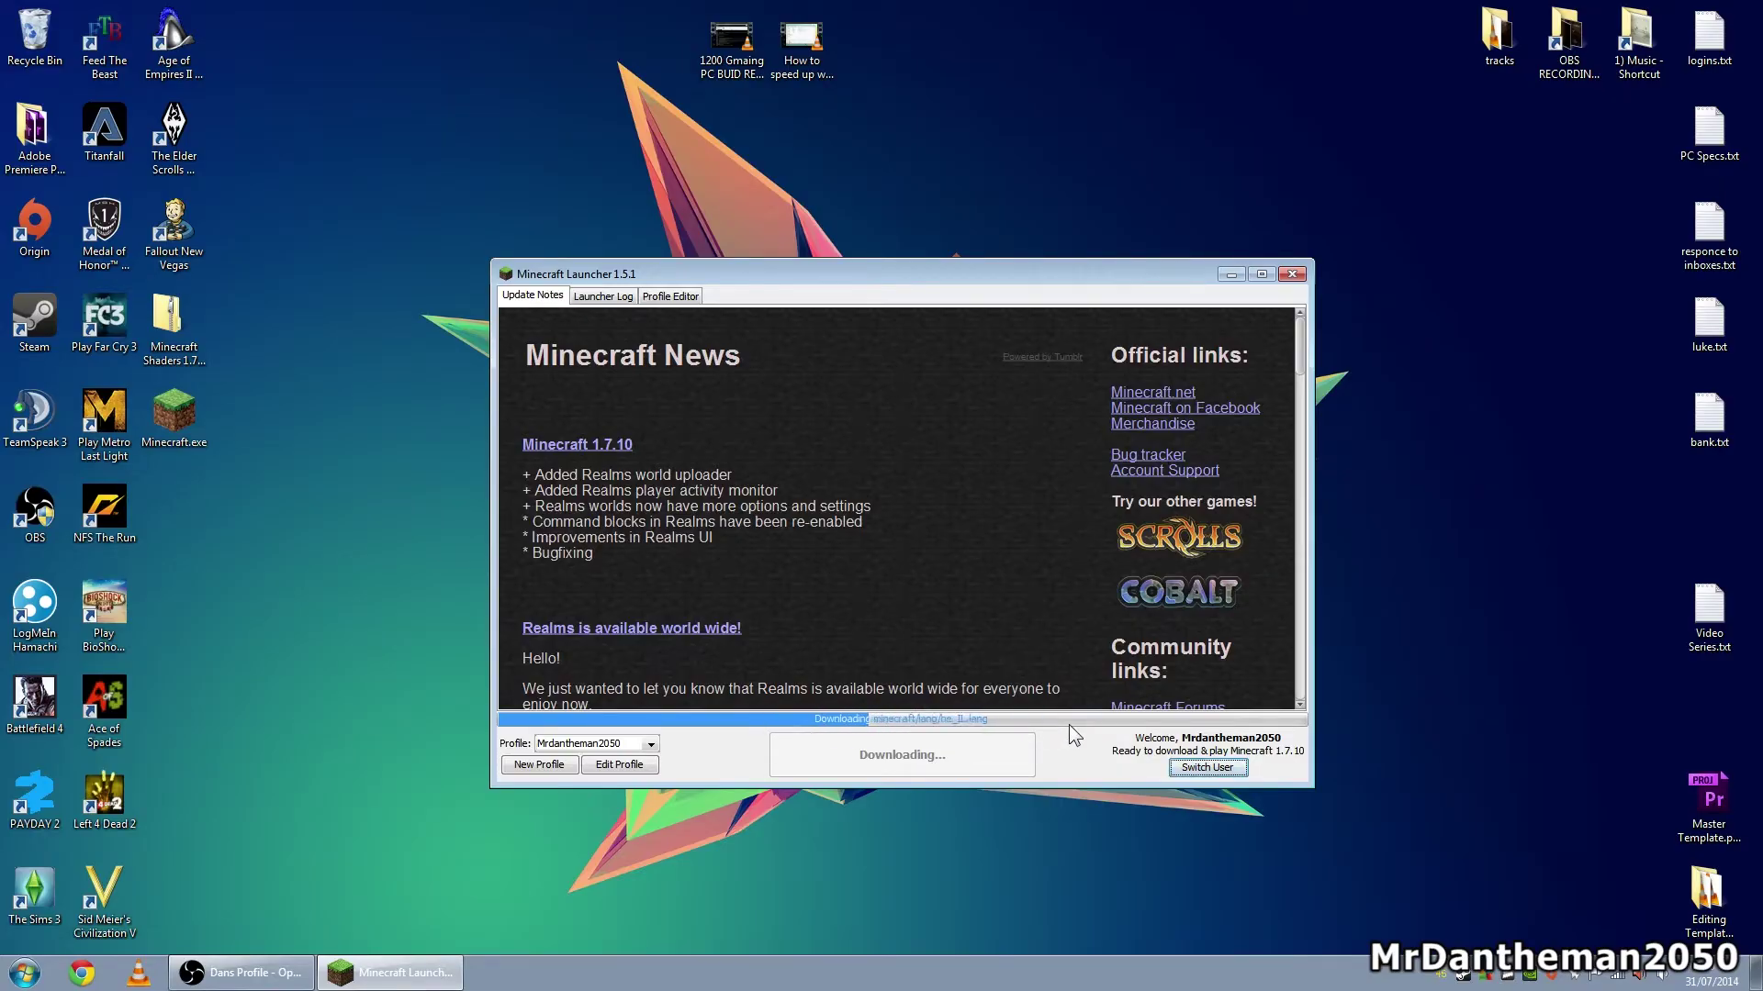
Rearrange Minecraft.exe and the shaders zip into open desktop space.
{"action": "left_click", "coordinate": [210, 406]}
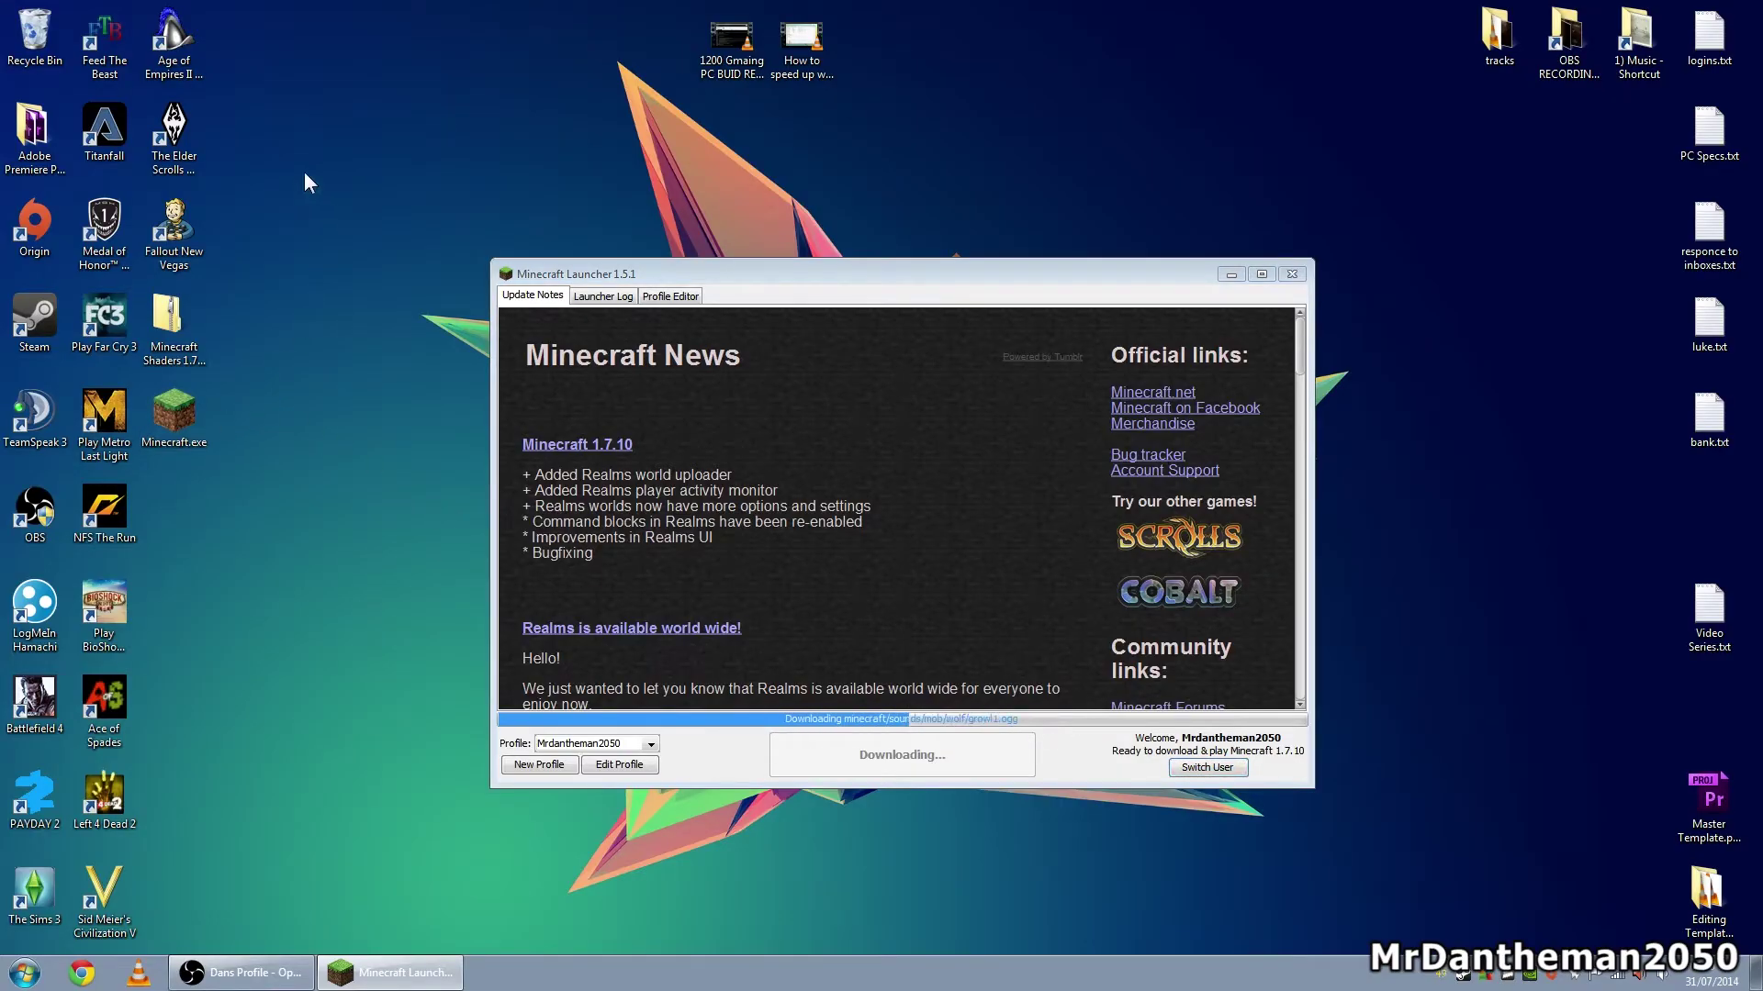
{"action": "left_click_drag", "start_coordinate": [174, 413], "coordinate": [316, 312]}
{"action": "left_click_drag", "start_coordinate": [170, 326], "coordinate": [252, 578]}
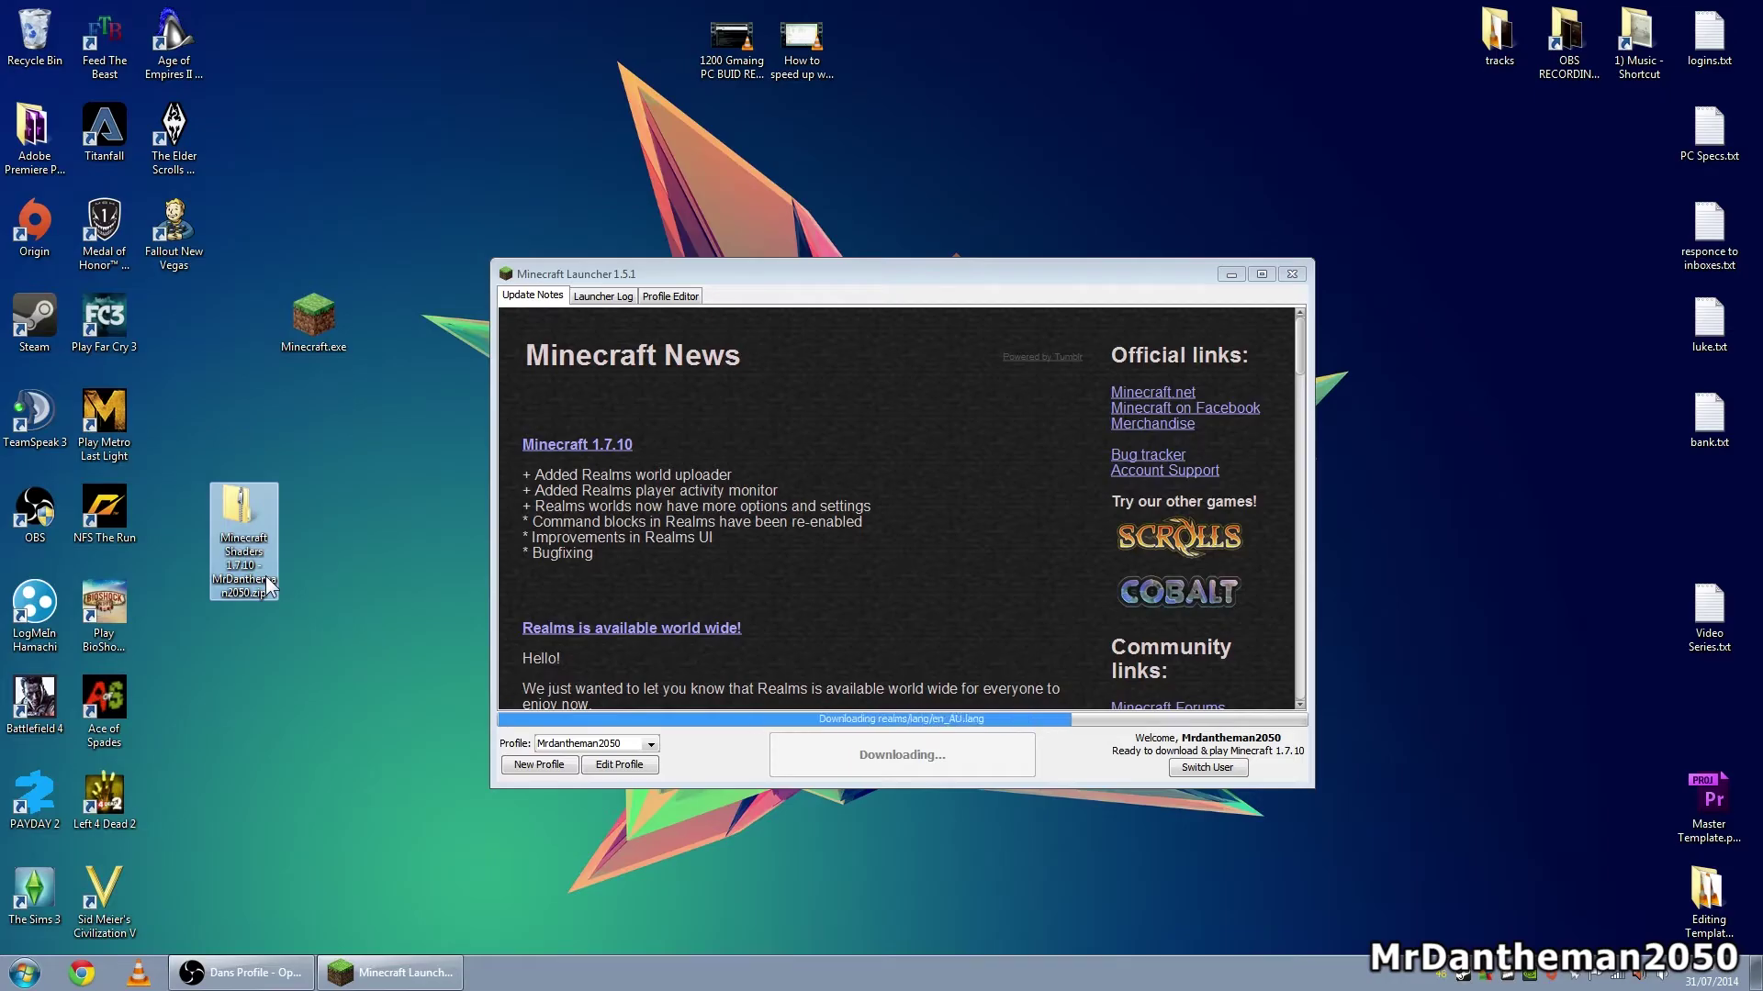
Extract the Minecraft Shaders zip onto the desktop and place the folder below it.
{"action": "right_click", "coordinate": [258, 543]}
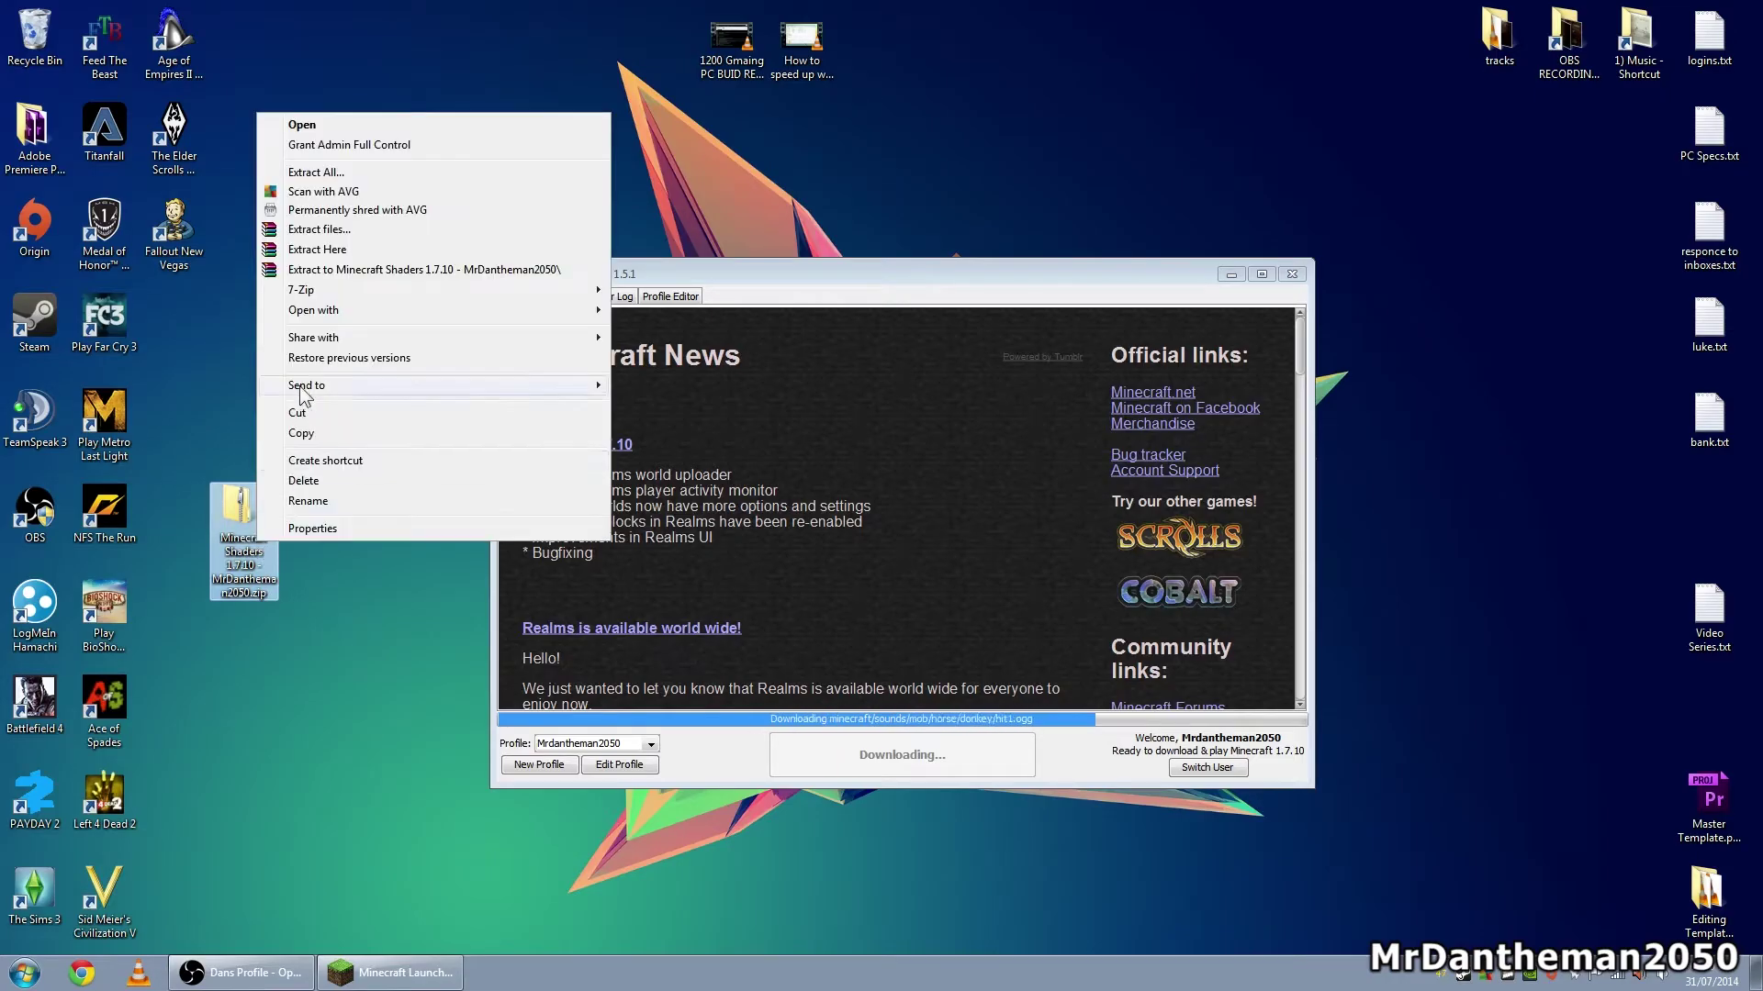
{"action": "left_click", "coordinate": [319, 252]}
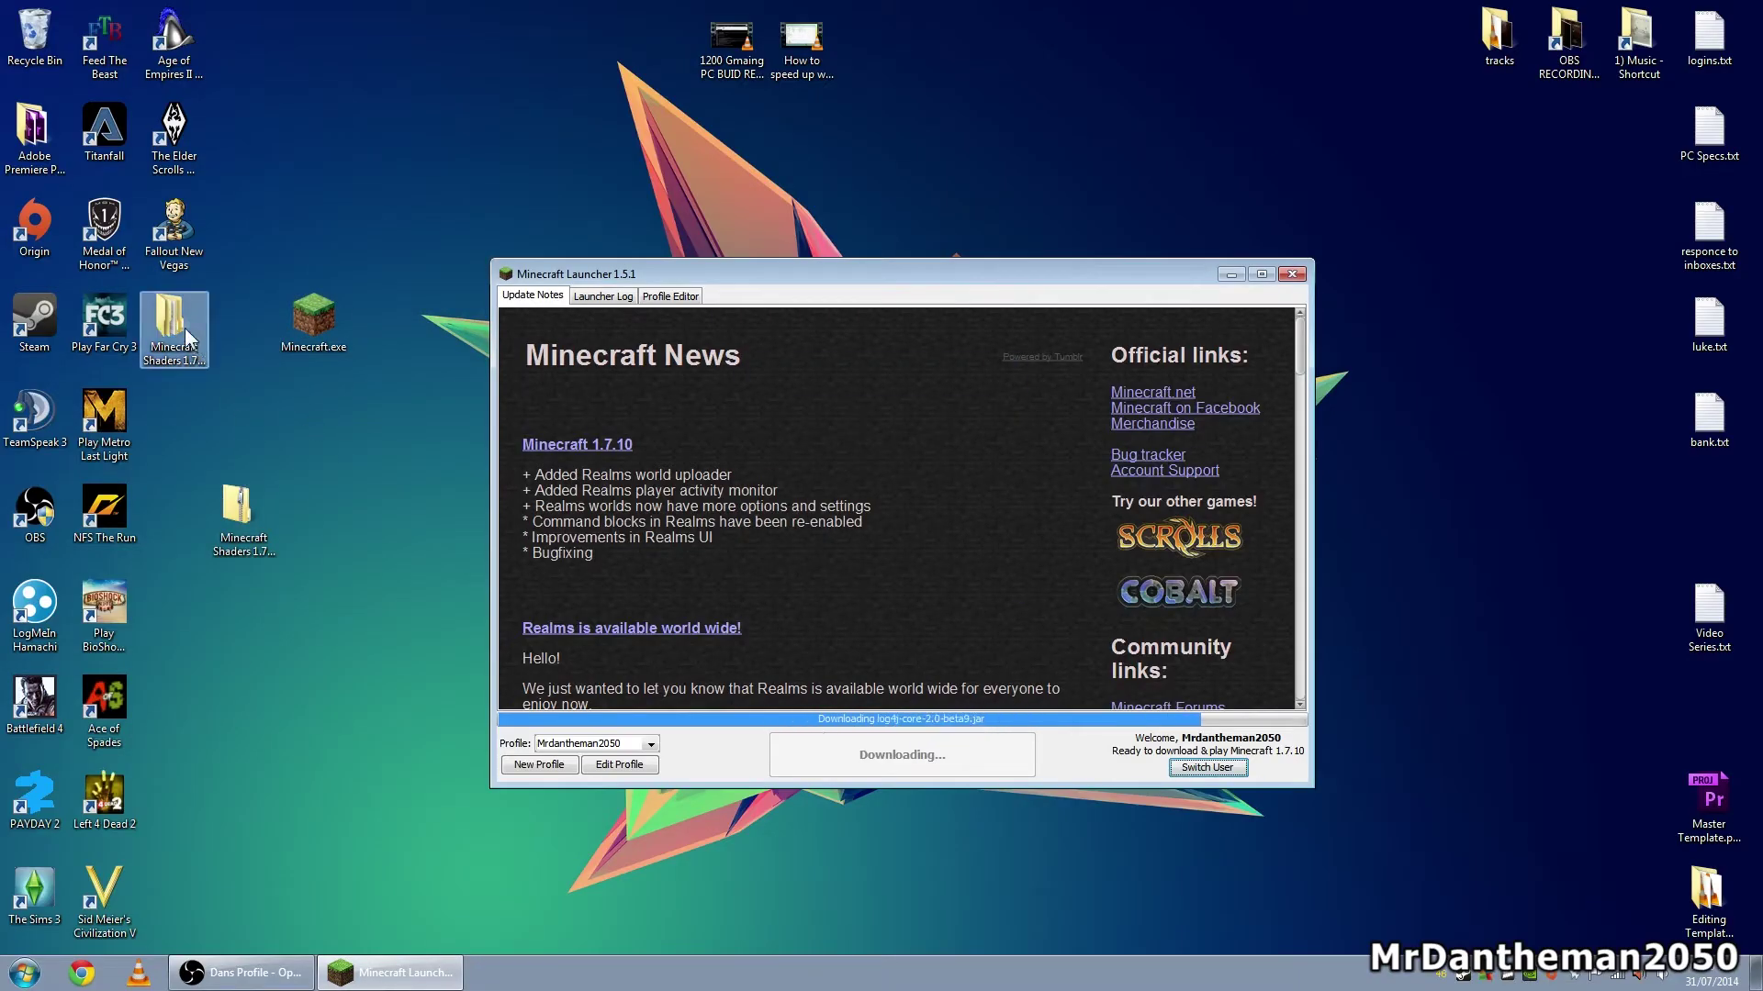
{"action": "left_click_drag", "start_coordinate": [184, 328], "coordinate": [273, 685]}
Open Minecraft Shaders > 1) Mod, select ShadersMod-v2.3.19mc1.7.10-installer.jar, and minimize the window.
{"action": "double_click", "coordinate": [248, 646]}
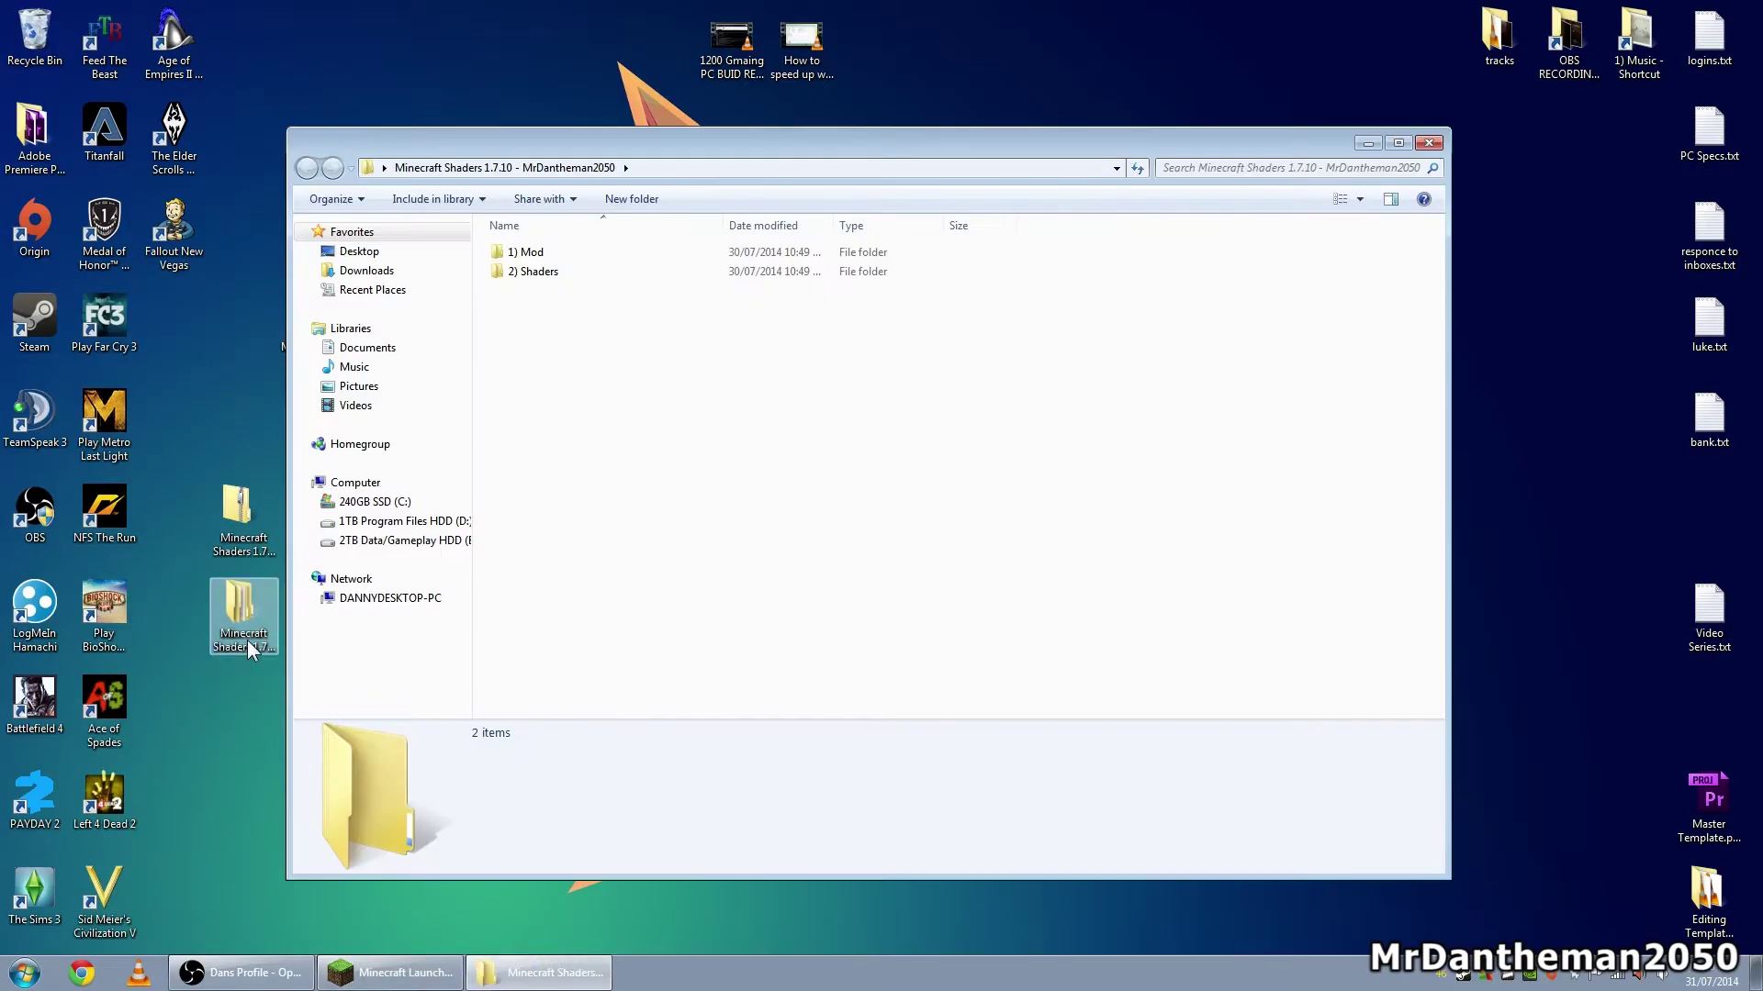
{"action": "left_click", "coordinate": [559, 257]}
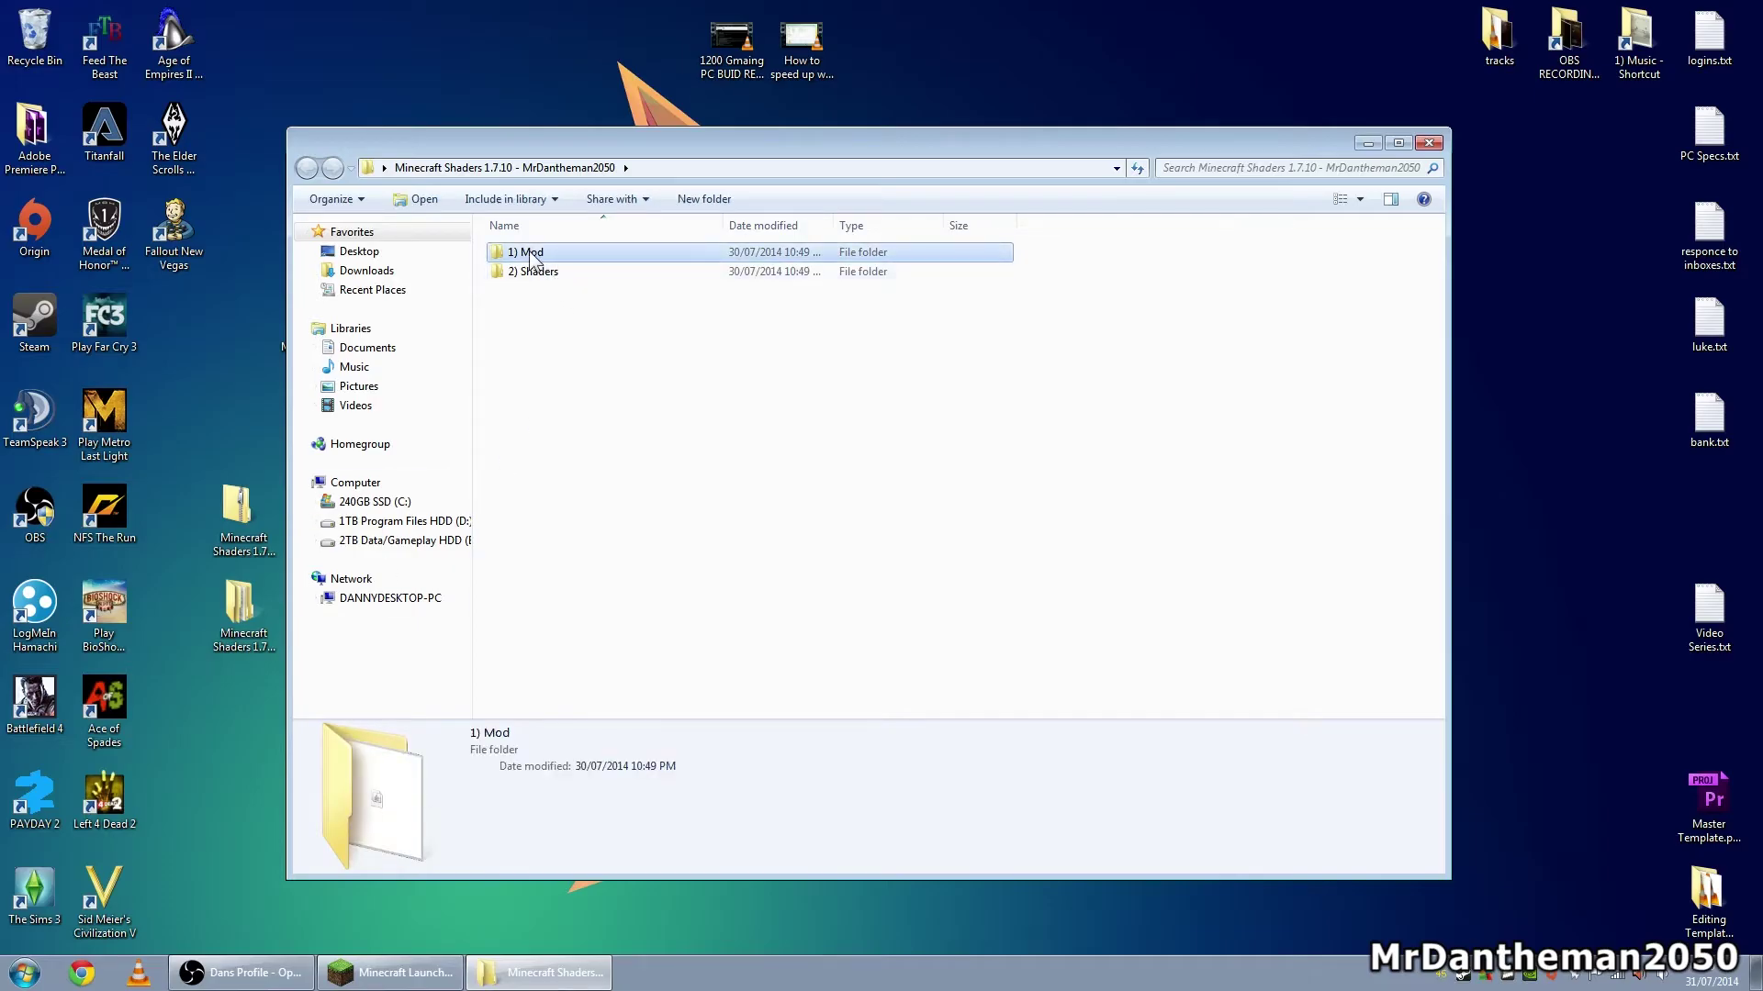
{"action": "double_click", "coordinate": [530, 251]}
{"action": "left_click", "coordinate": [554, 258]}
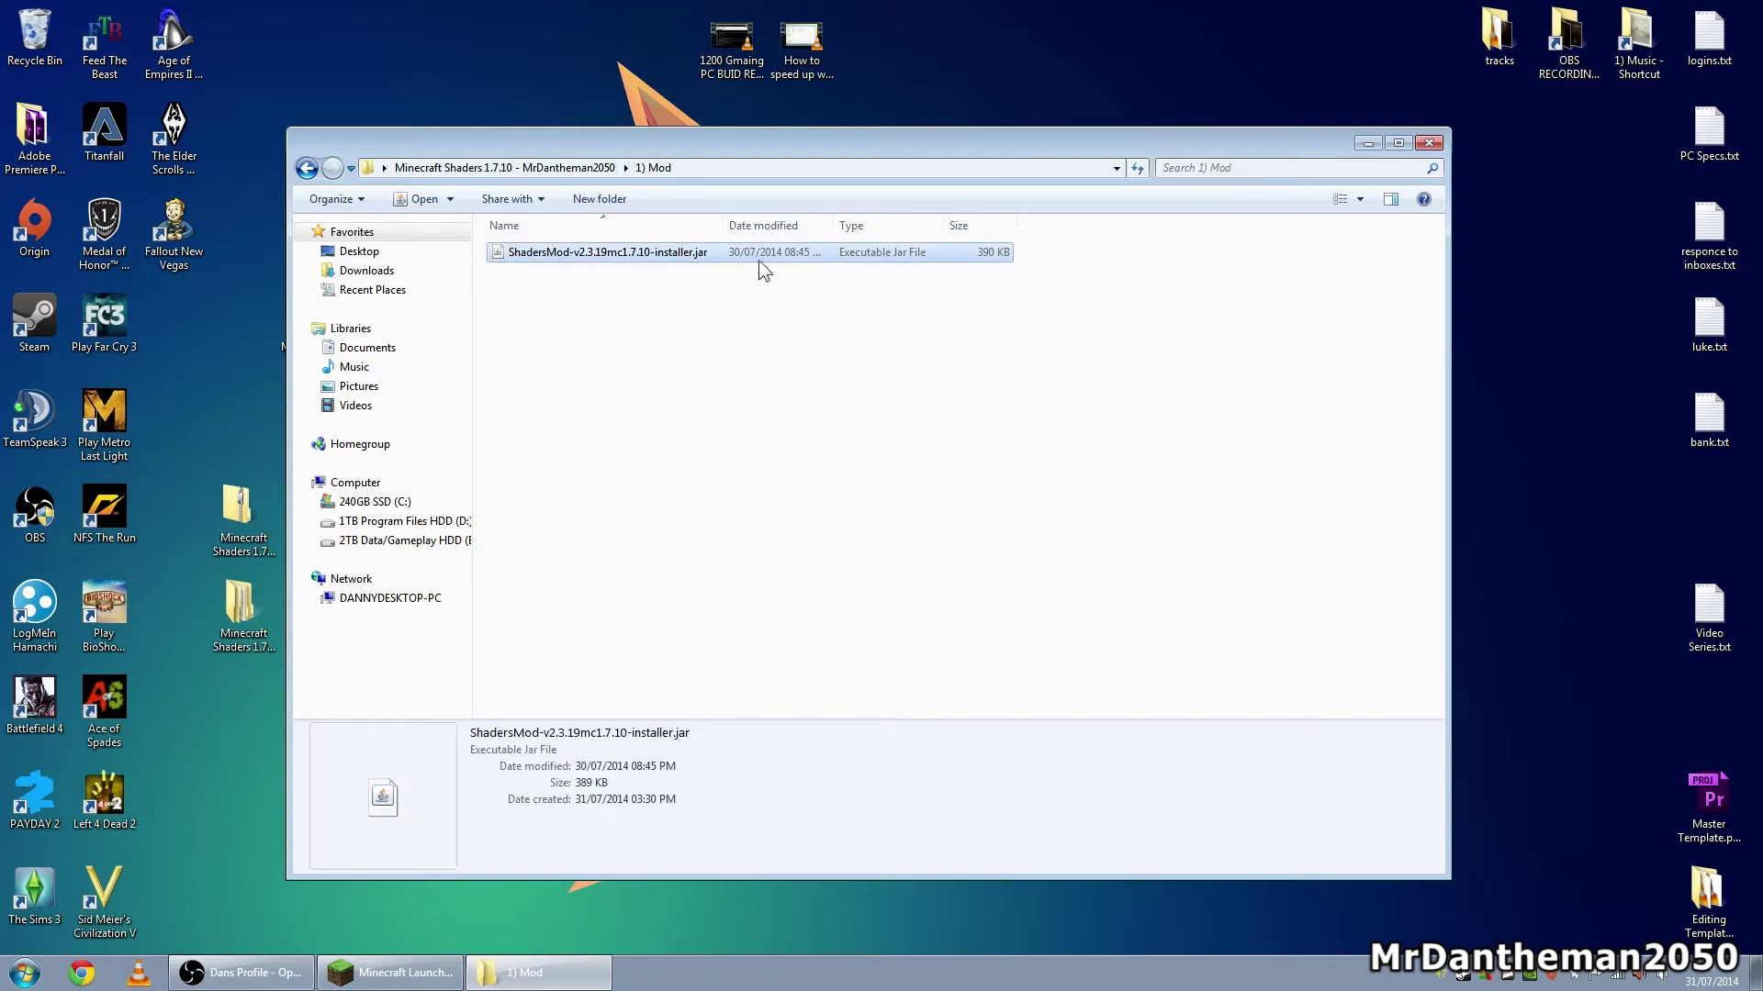
{"action": "left_click", "coordinate": [1367, 144]}
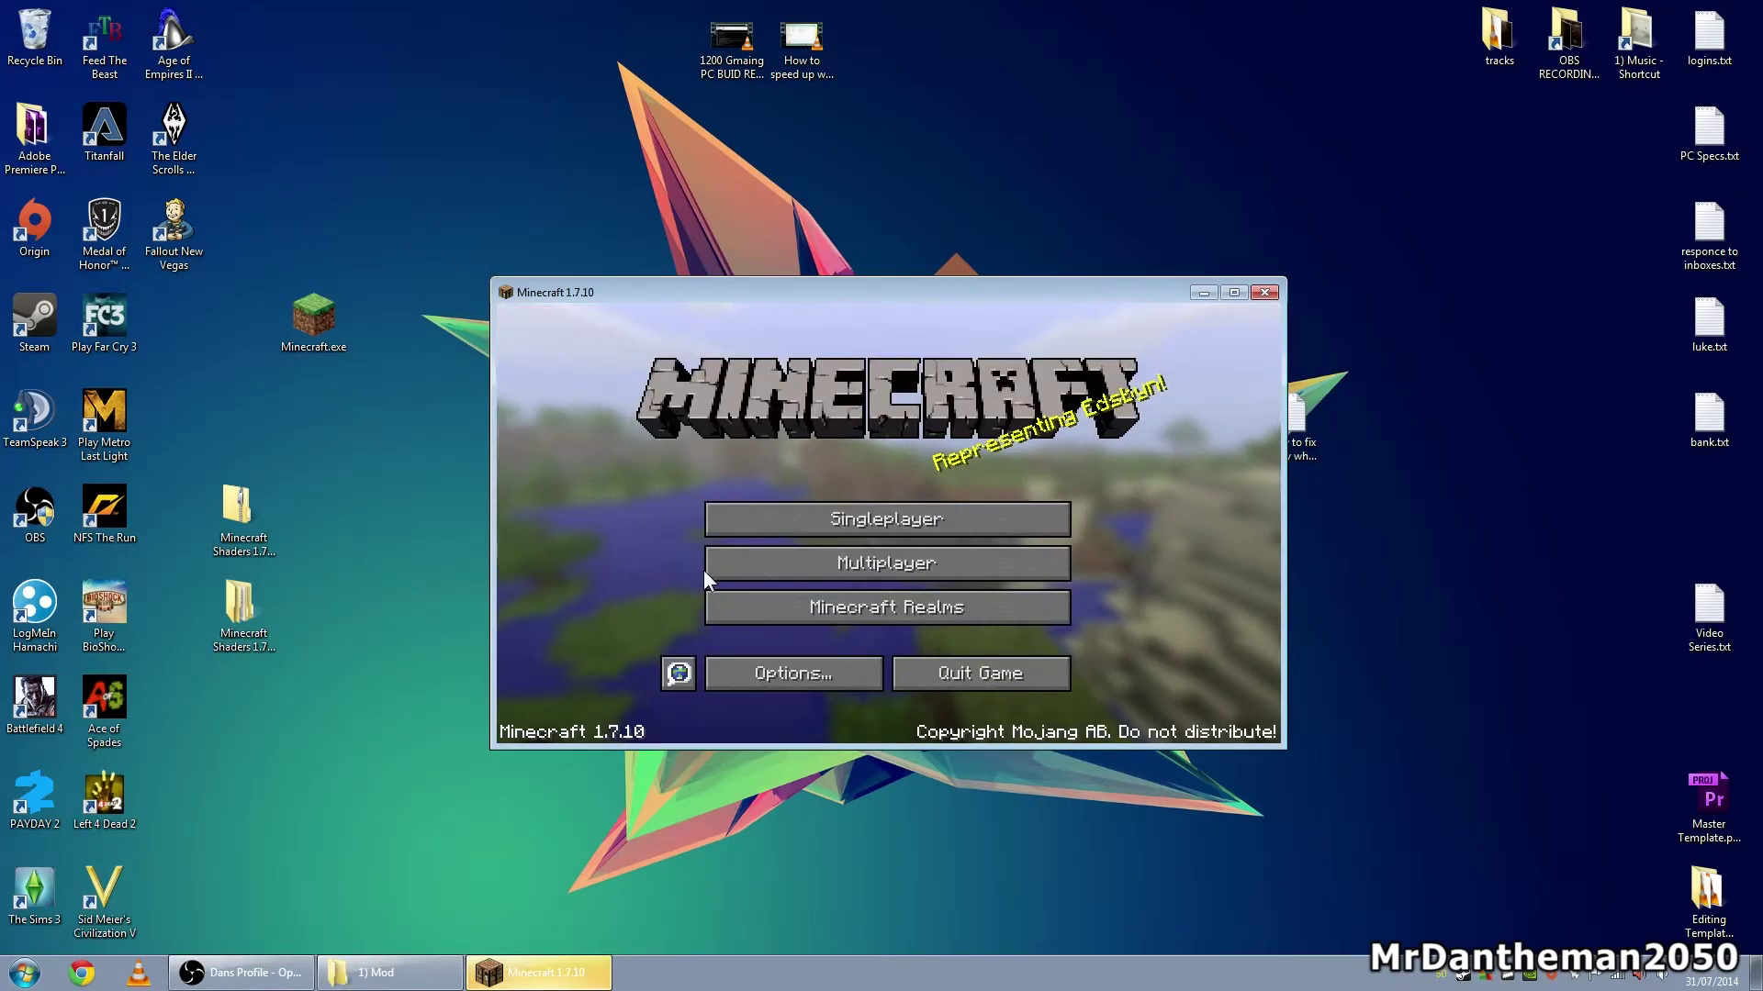
Create and load a new singleplayer world named New World.
{"action": "left_click", "coordinate": [879, 518]}
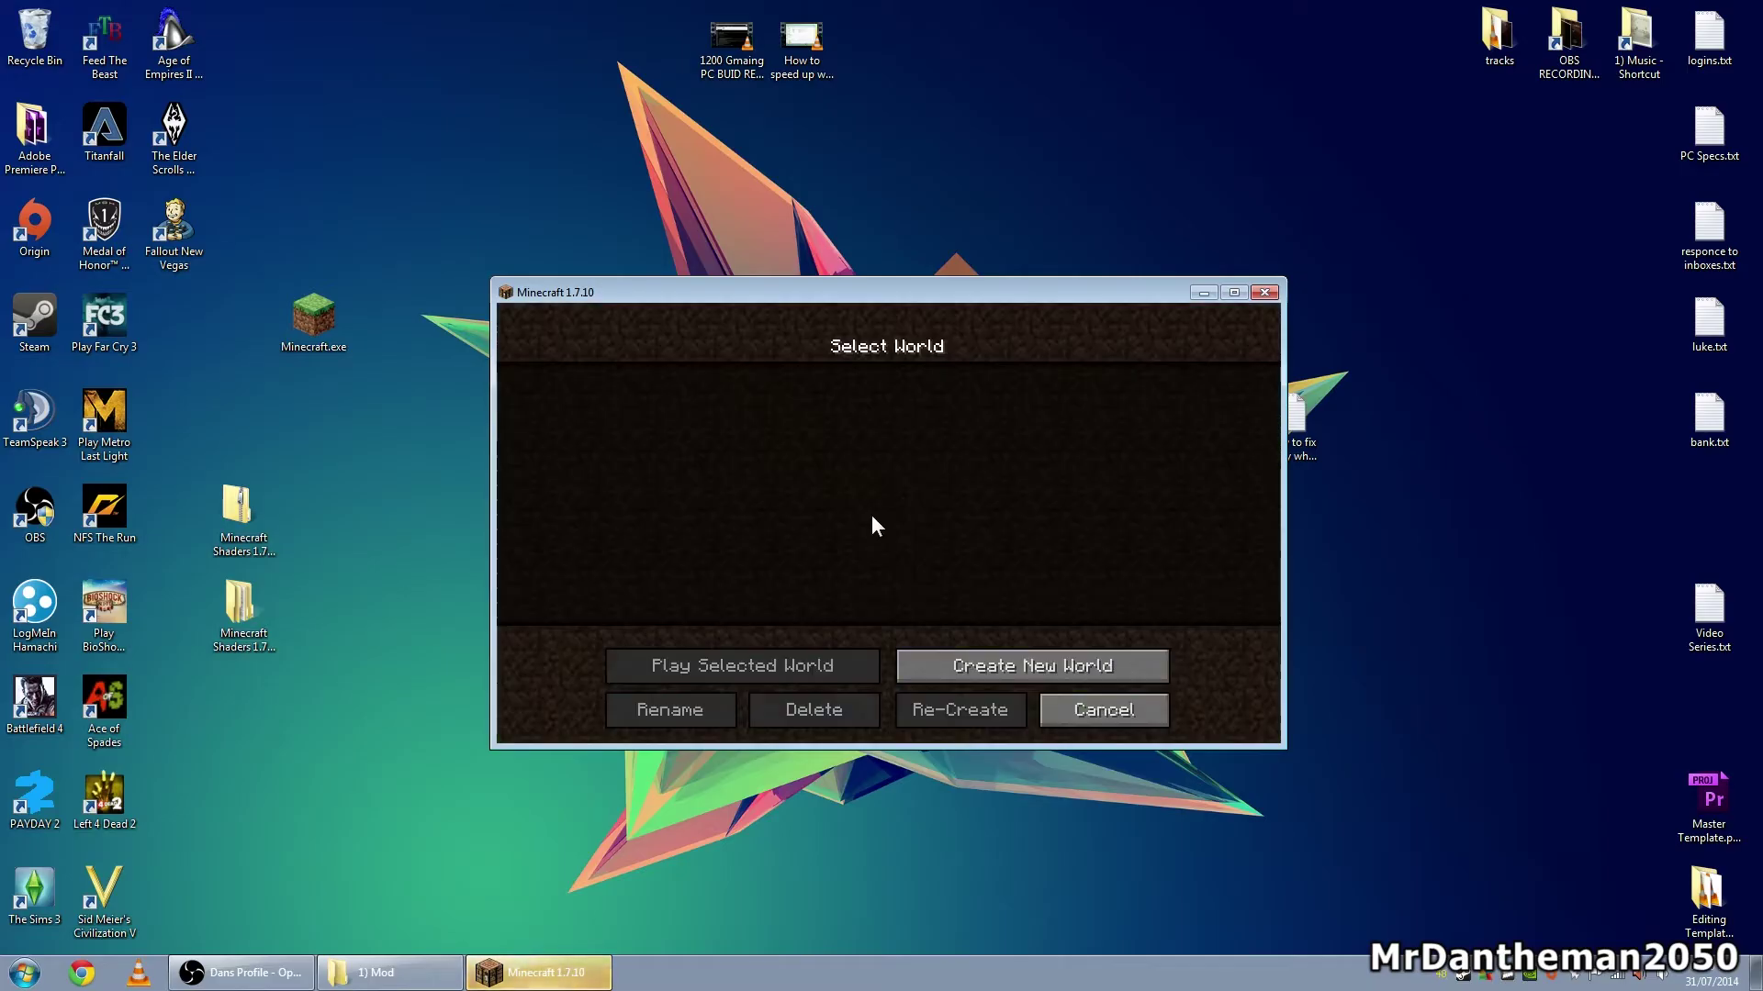
{"action": "left_click", "coordinate": [937, 672]}
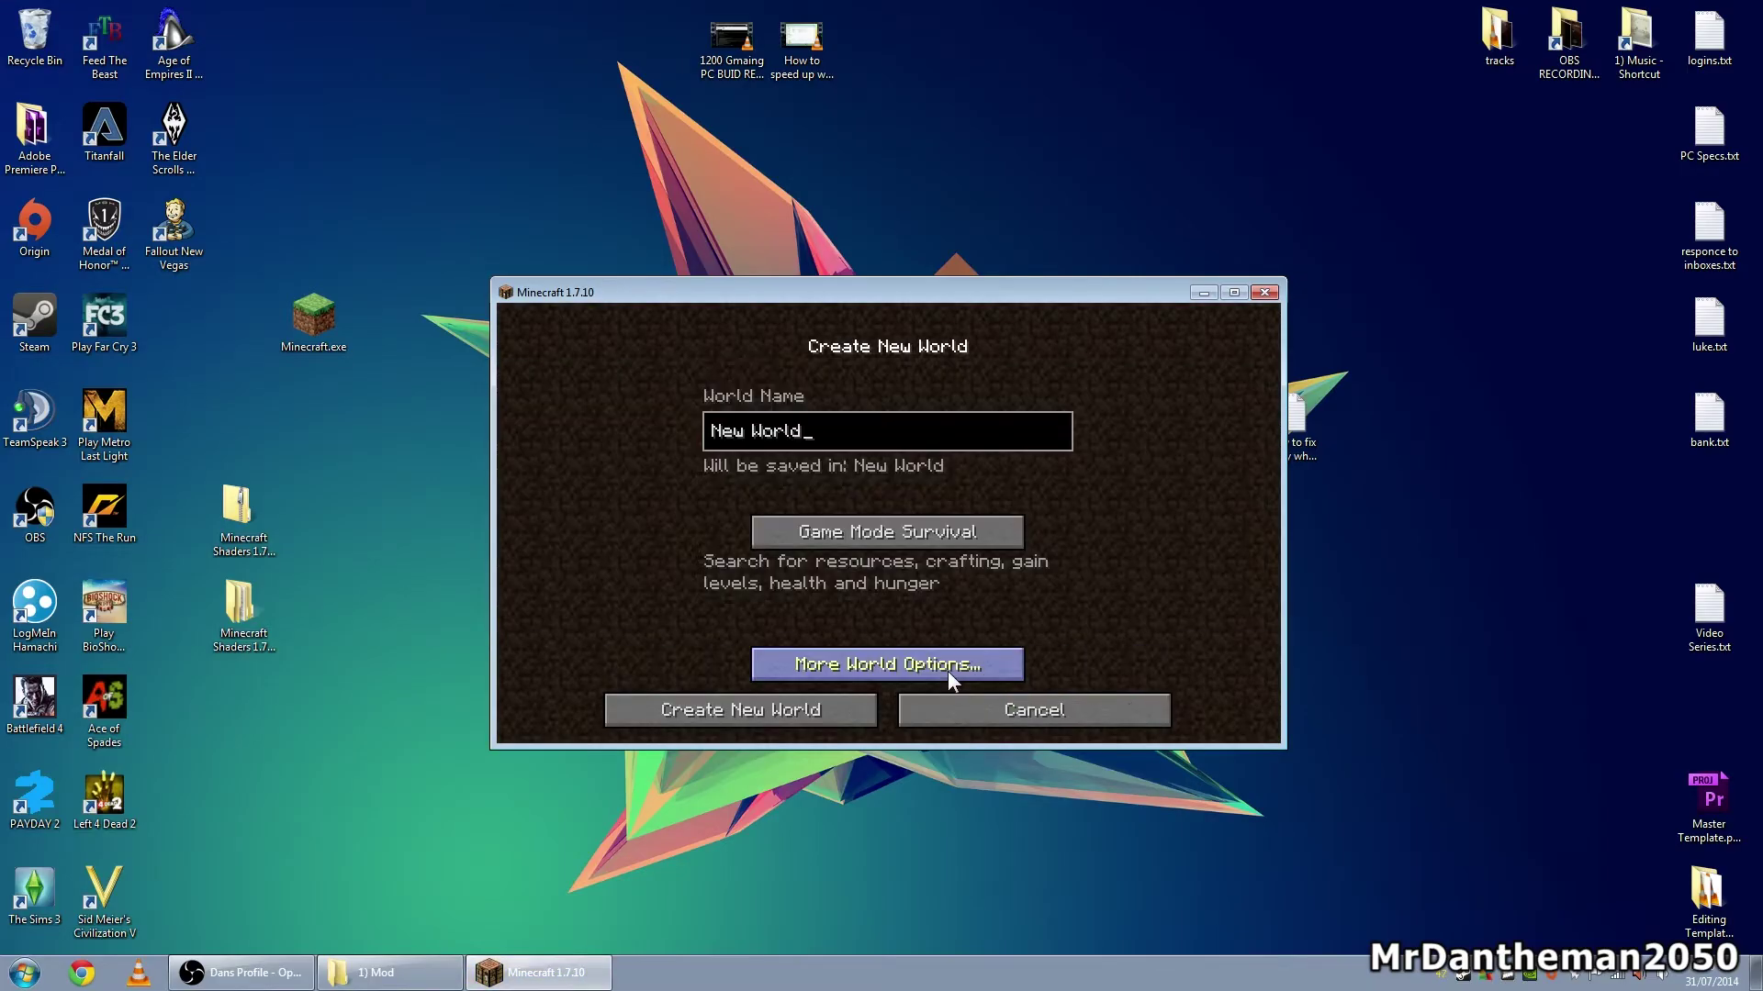
{"action": "left_click", "coordinate": [792, 717]}
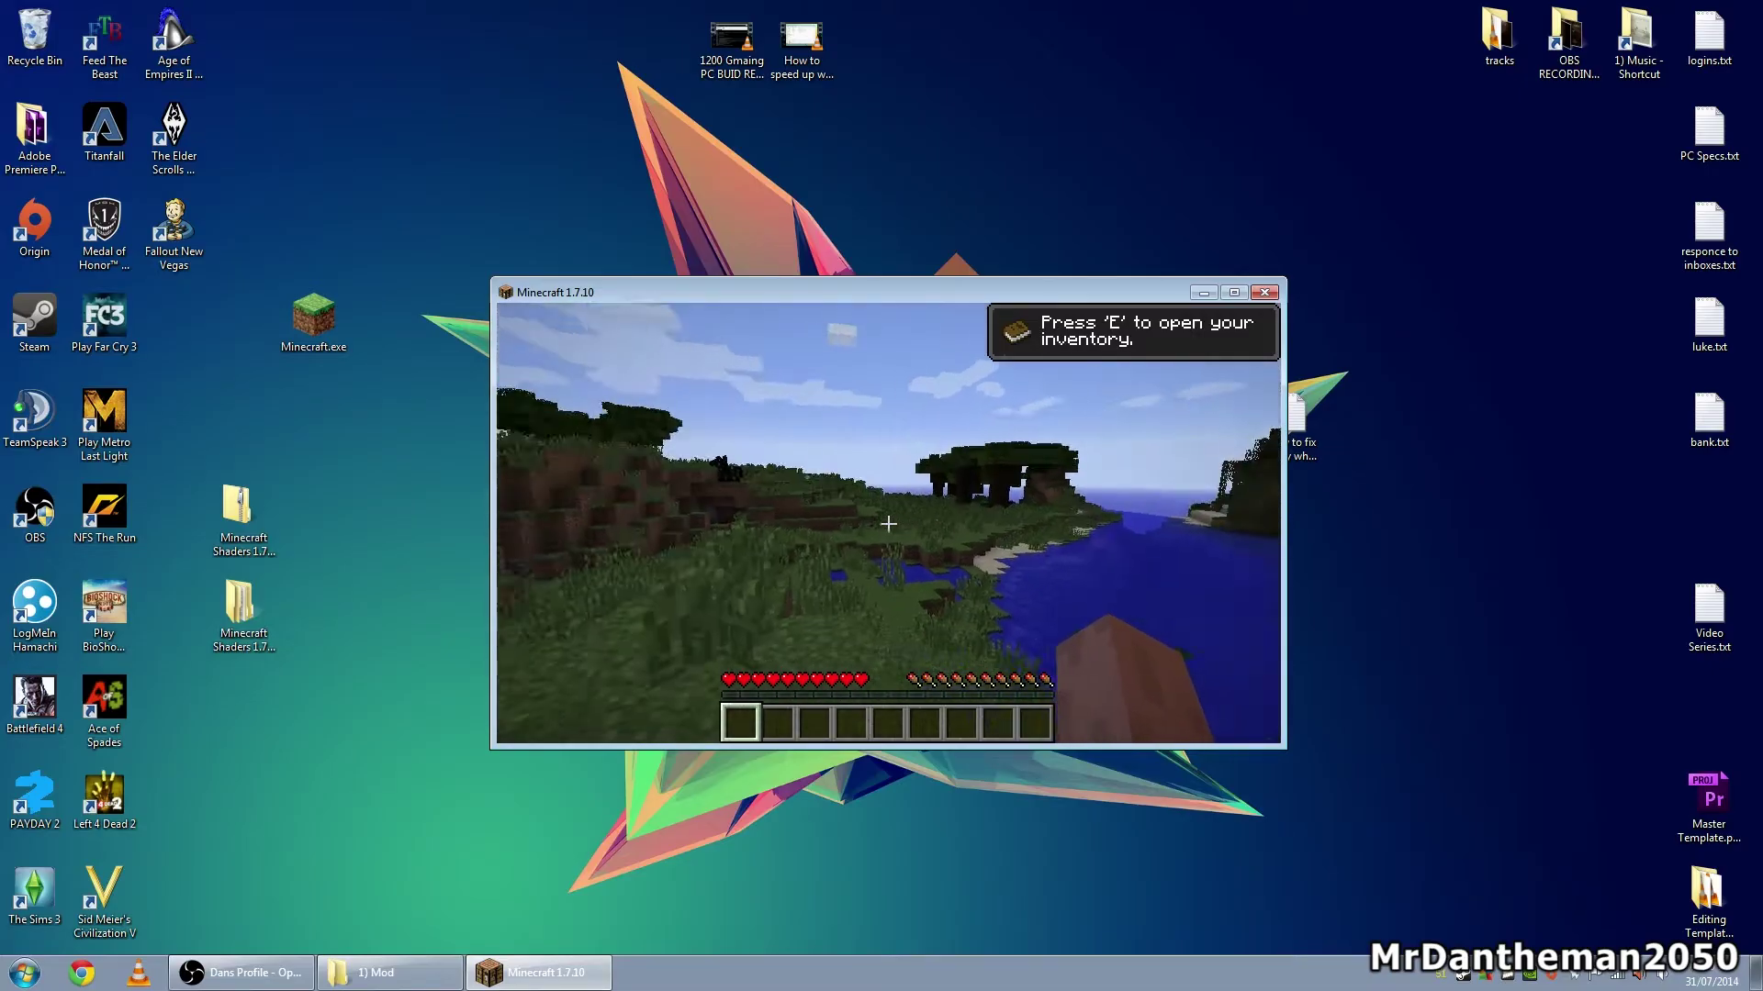
Toggle the F3 debug overlay, then Save and Quit to Title and quit the game.
{"action": "key", "text": "F3"}
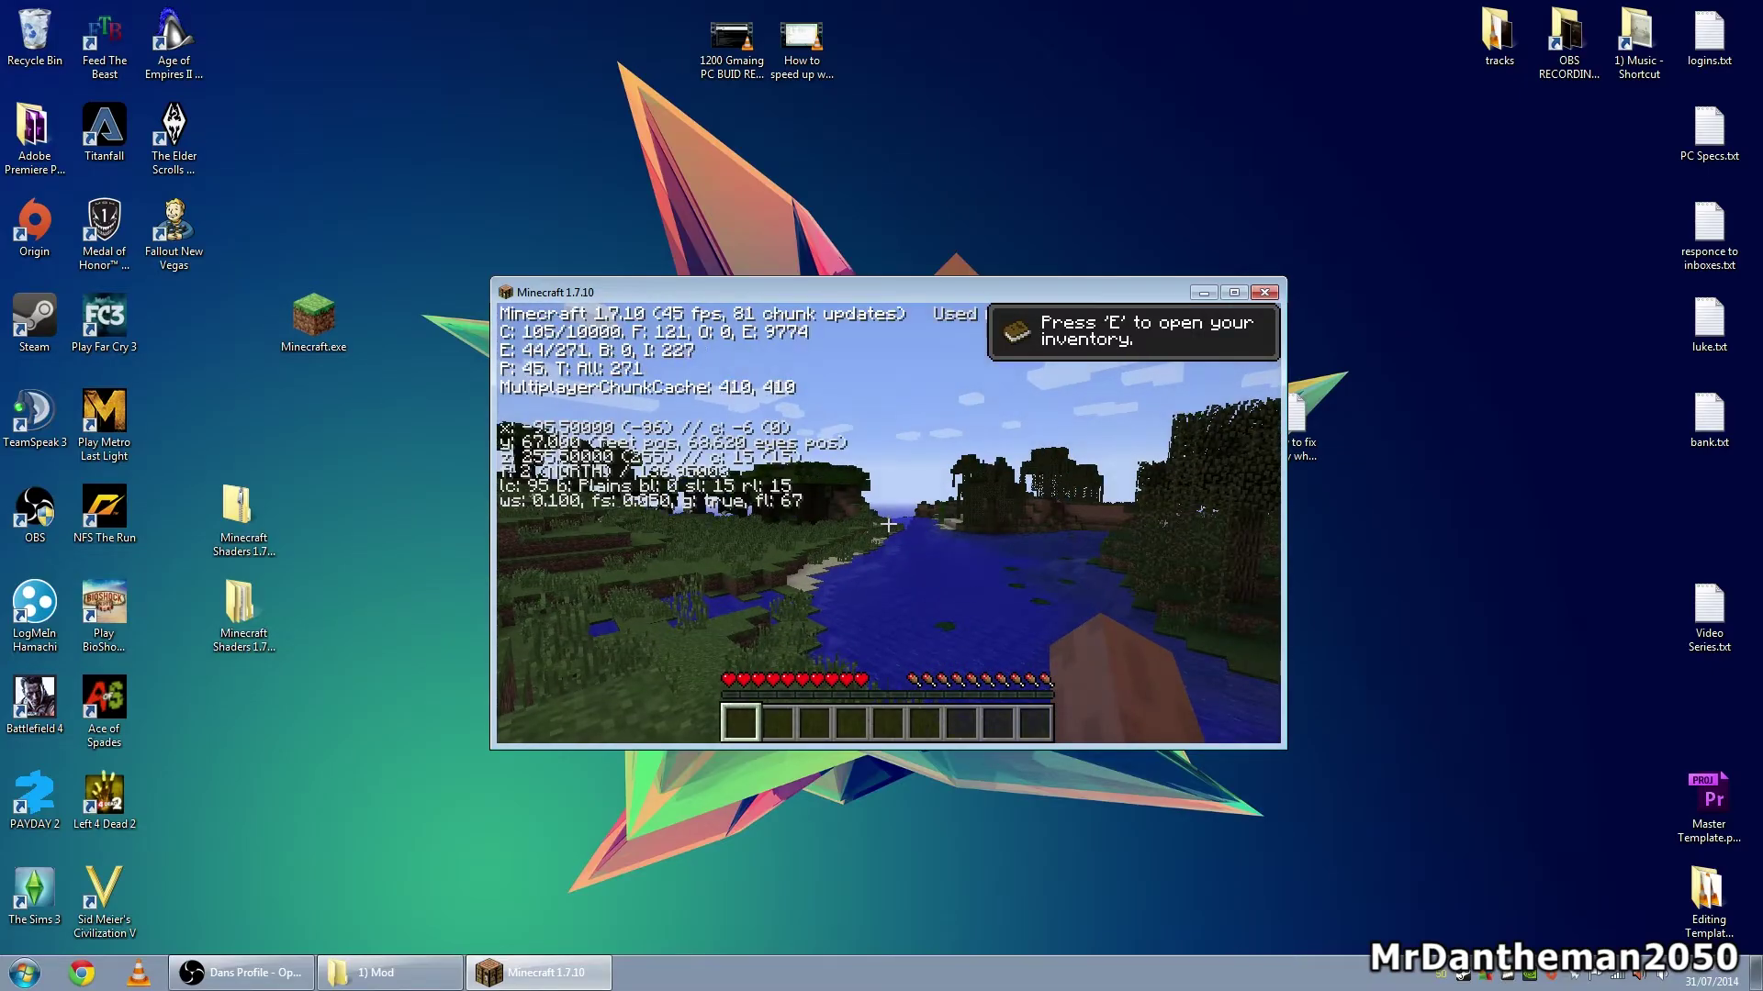
{"action": "key", "text": "F3"}
{"action": "key", "text": "Escape"}
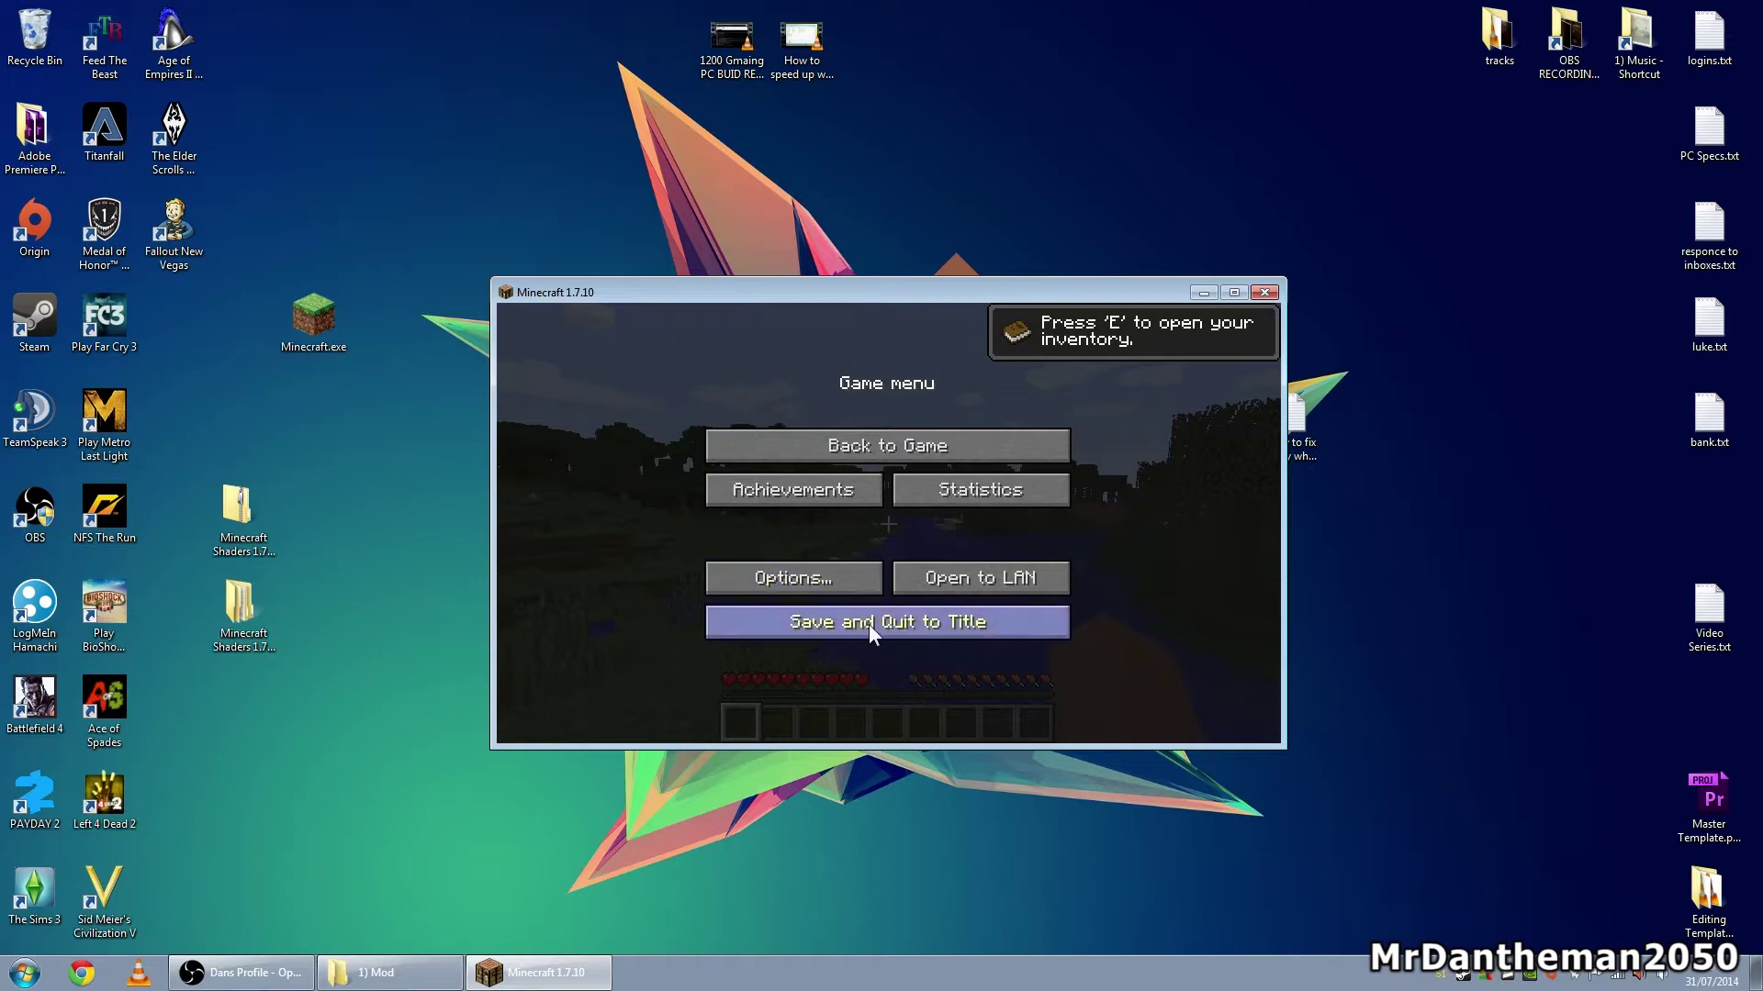
{"action": "key", "text": "Escape"}
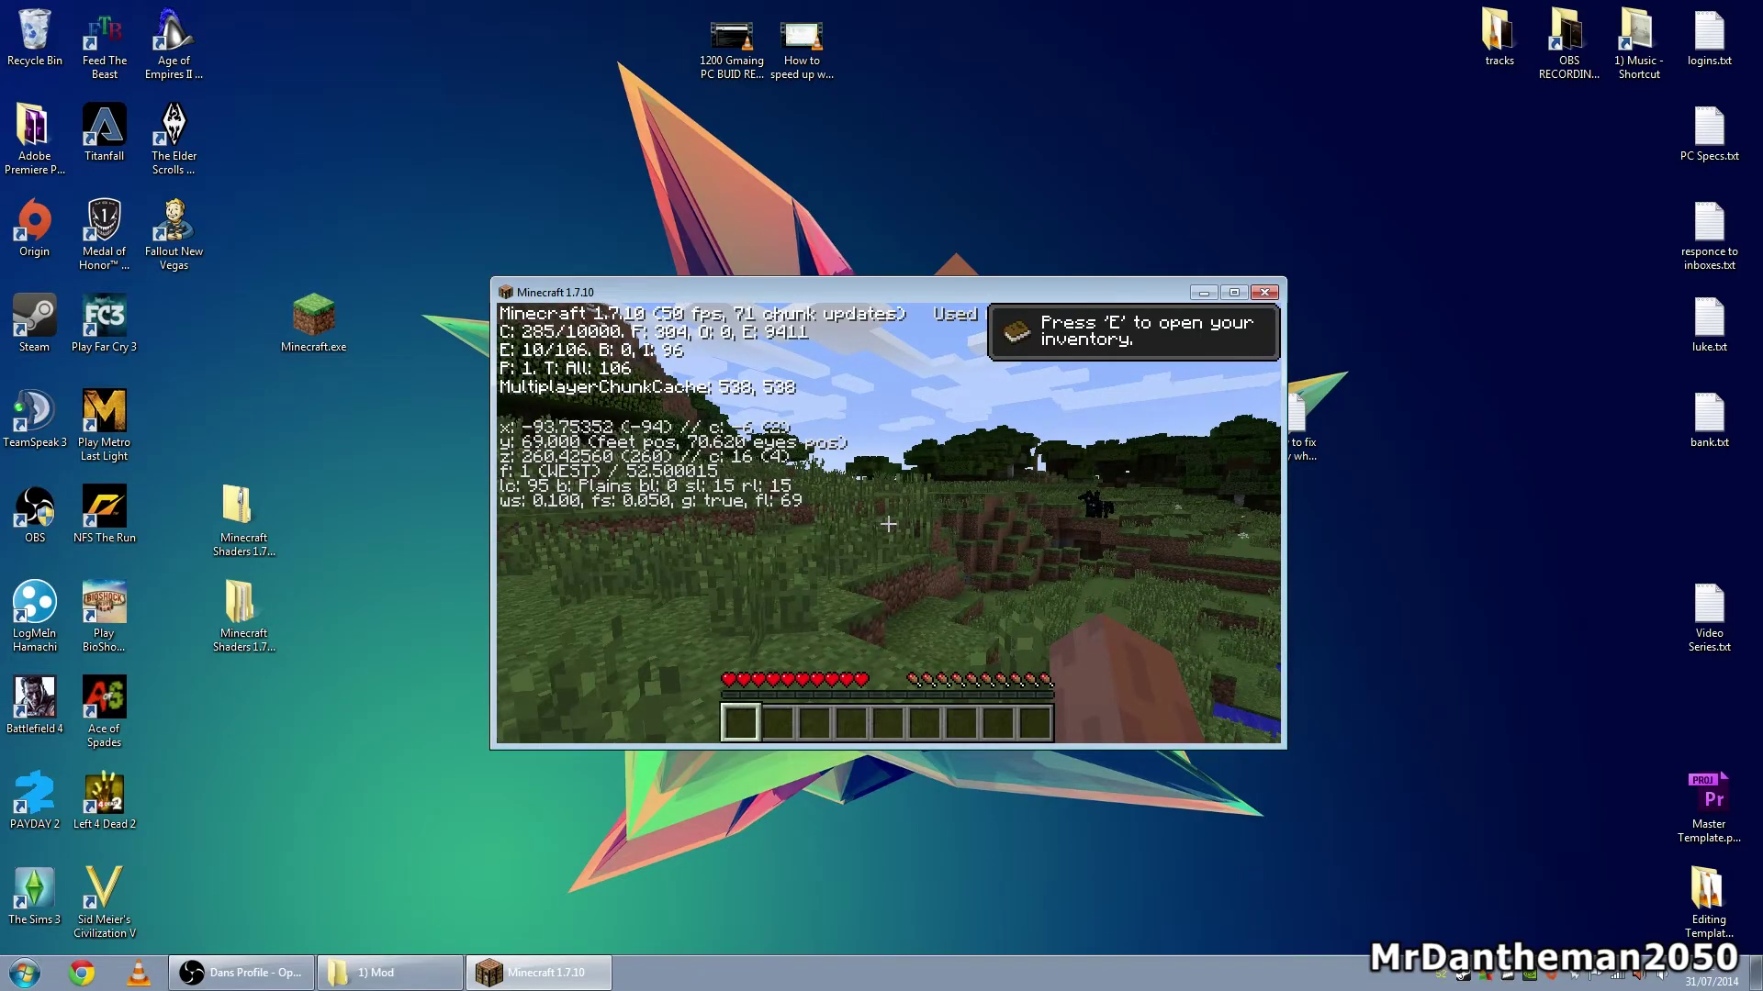
{"action": "key", "text": "F3"}
{"action": "key", "text": "Escape"}
{"action": "left_click", "coordinate": [857, 615]}
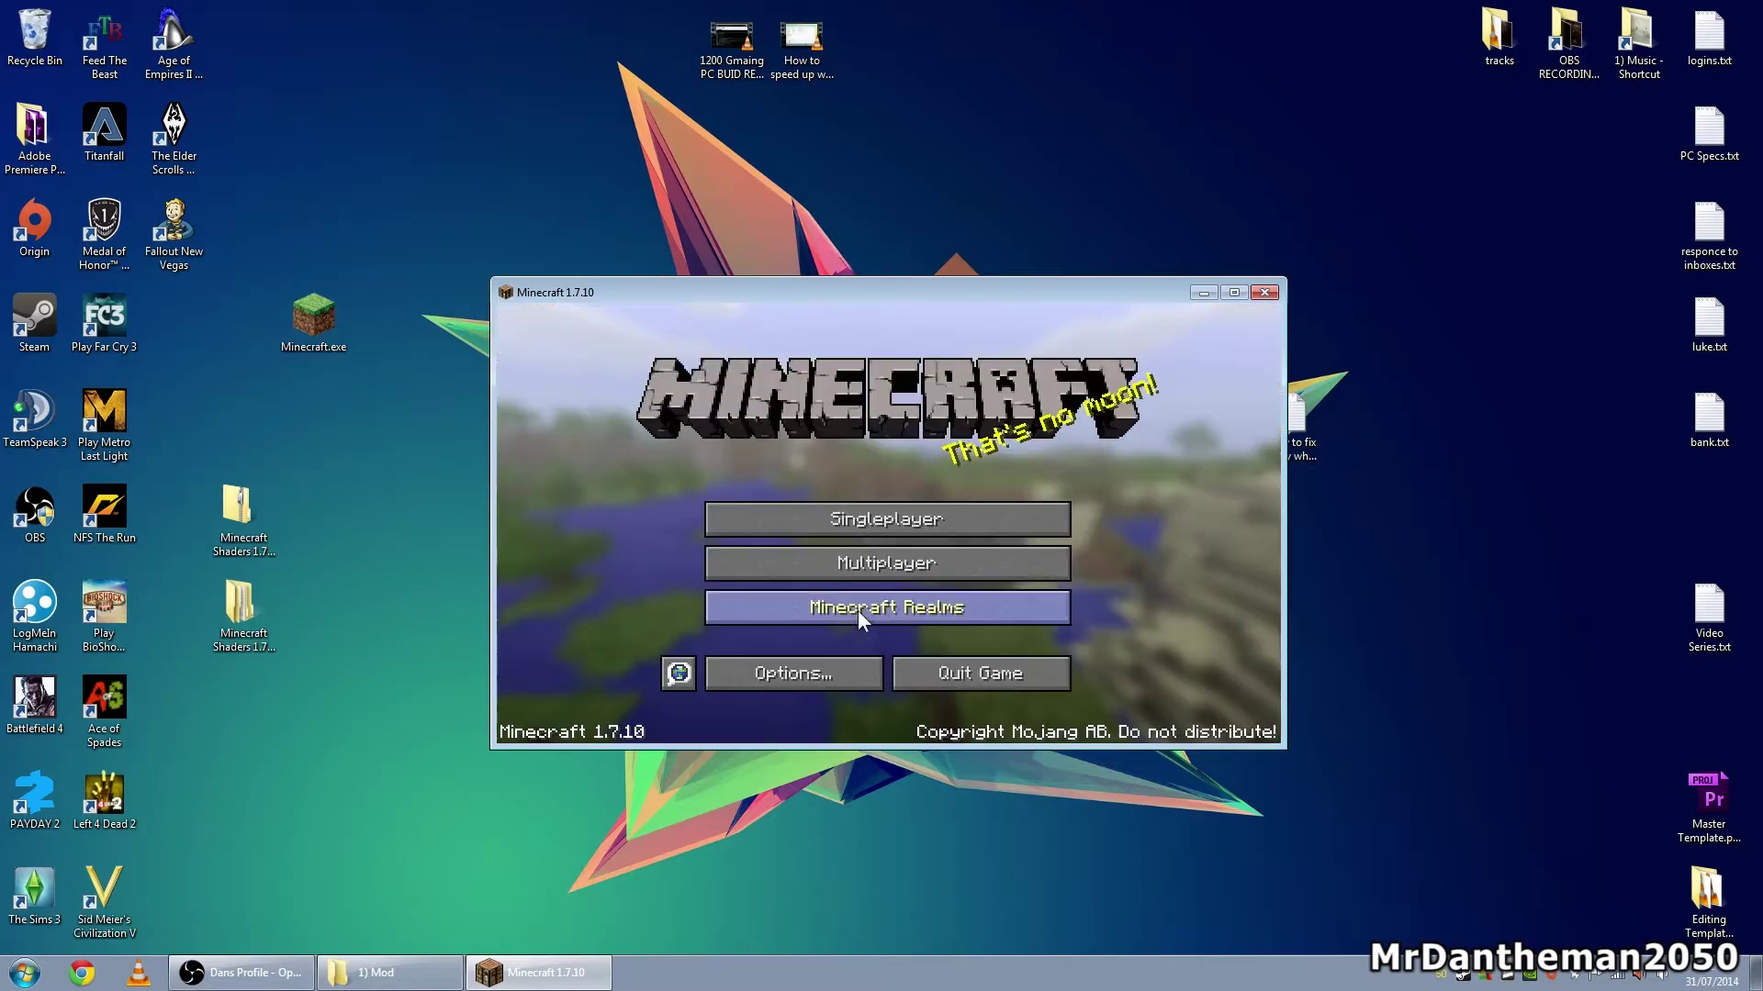
{"action": "left_click", "coordinate": [950, 672]}
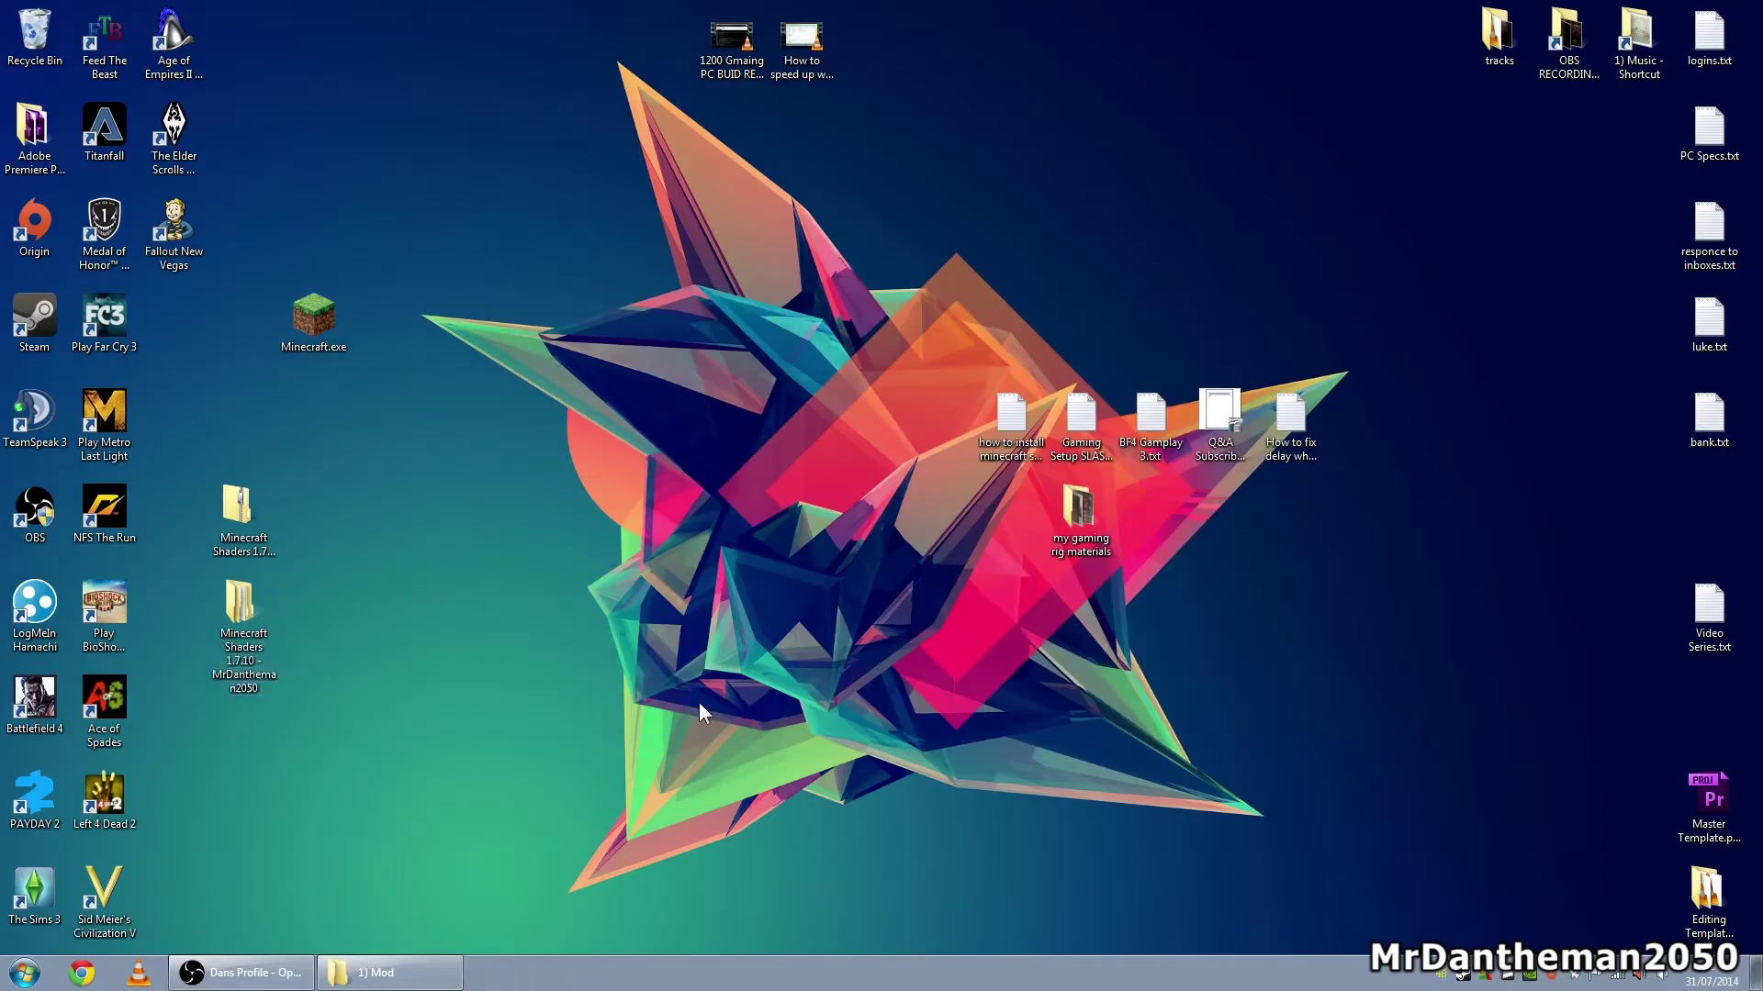
Run the ShadersMod installer jar, confirm installing into .minecraft, and acknowledge the result.
{"action": "left_click", "coordinate": [386, 972]}
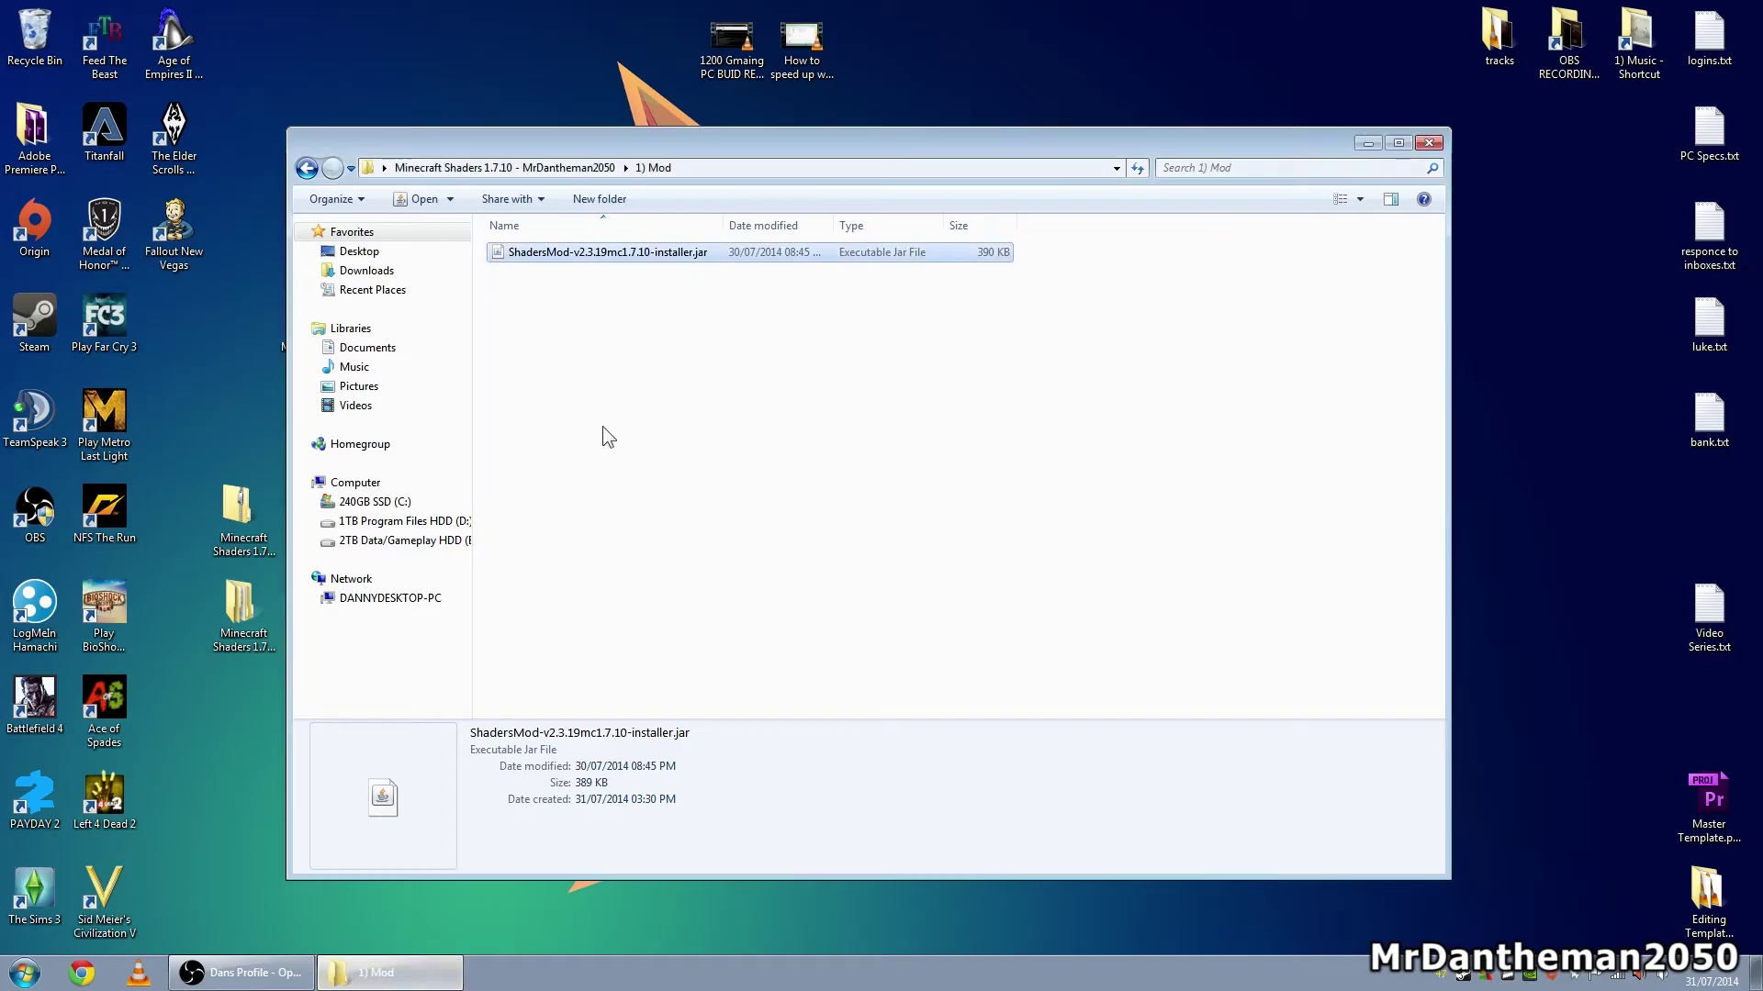
{"action": "right_click", "coordinate": [595, 261]}
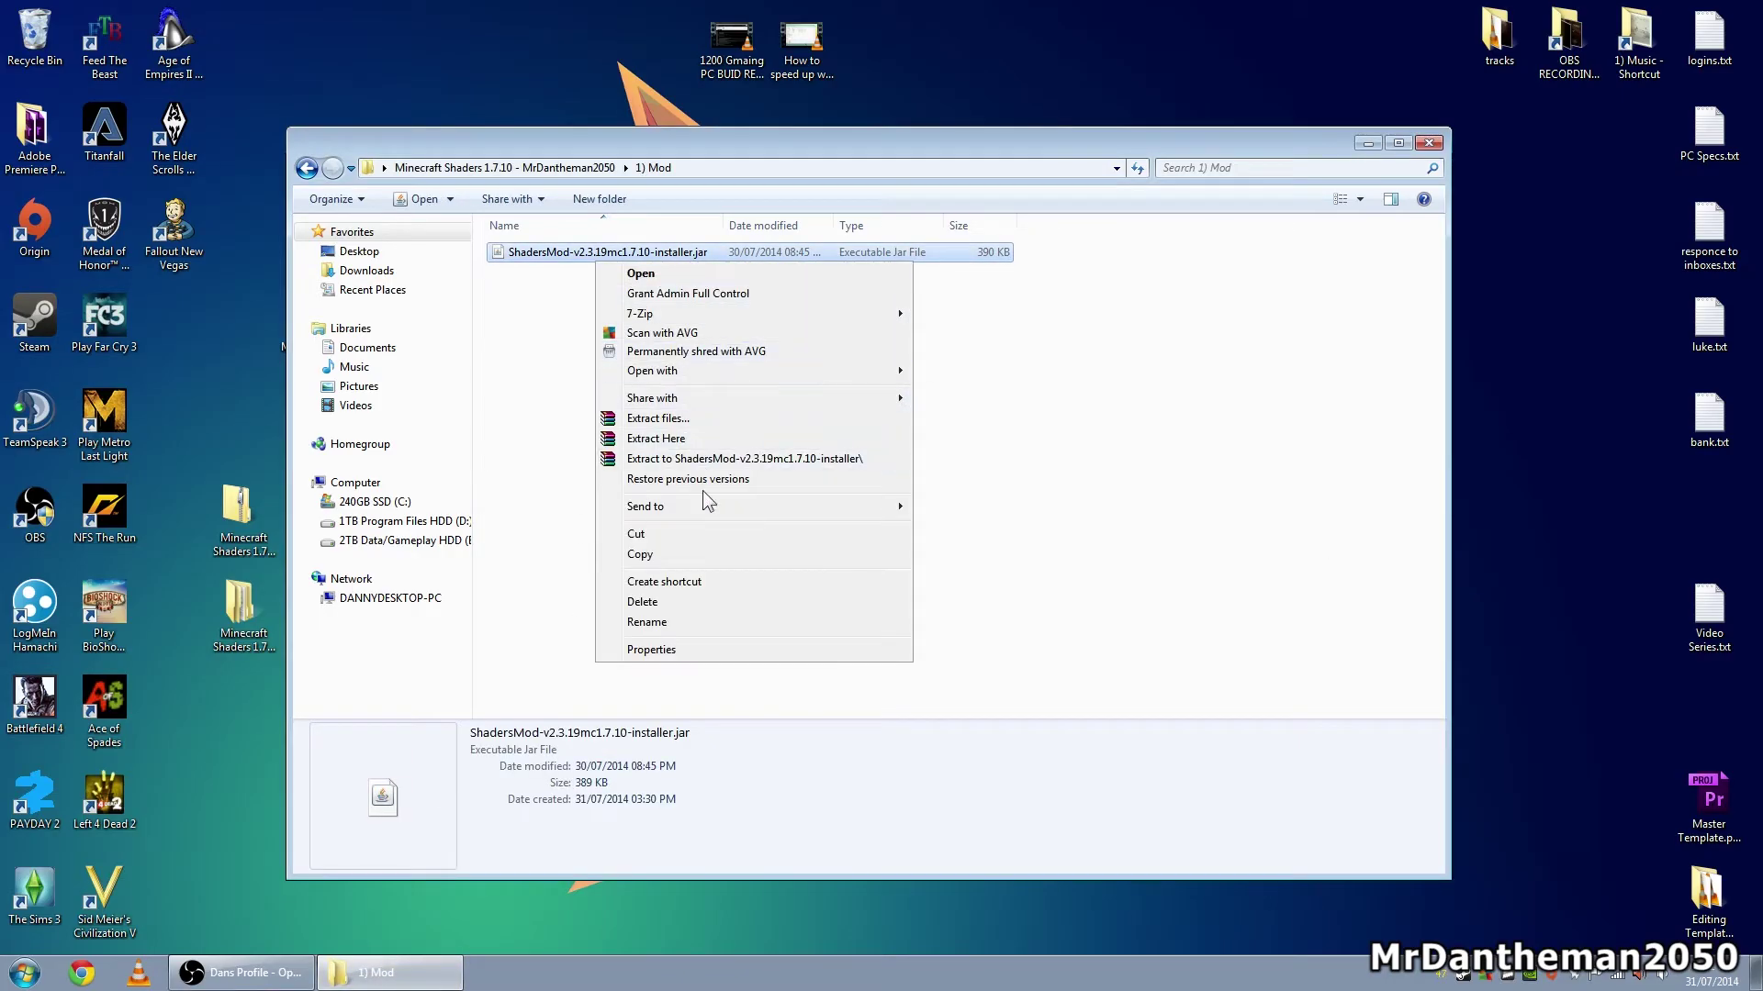
{"action": "left_click", "coordinate": [641, 273]}
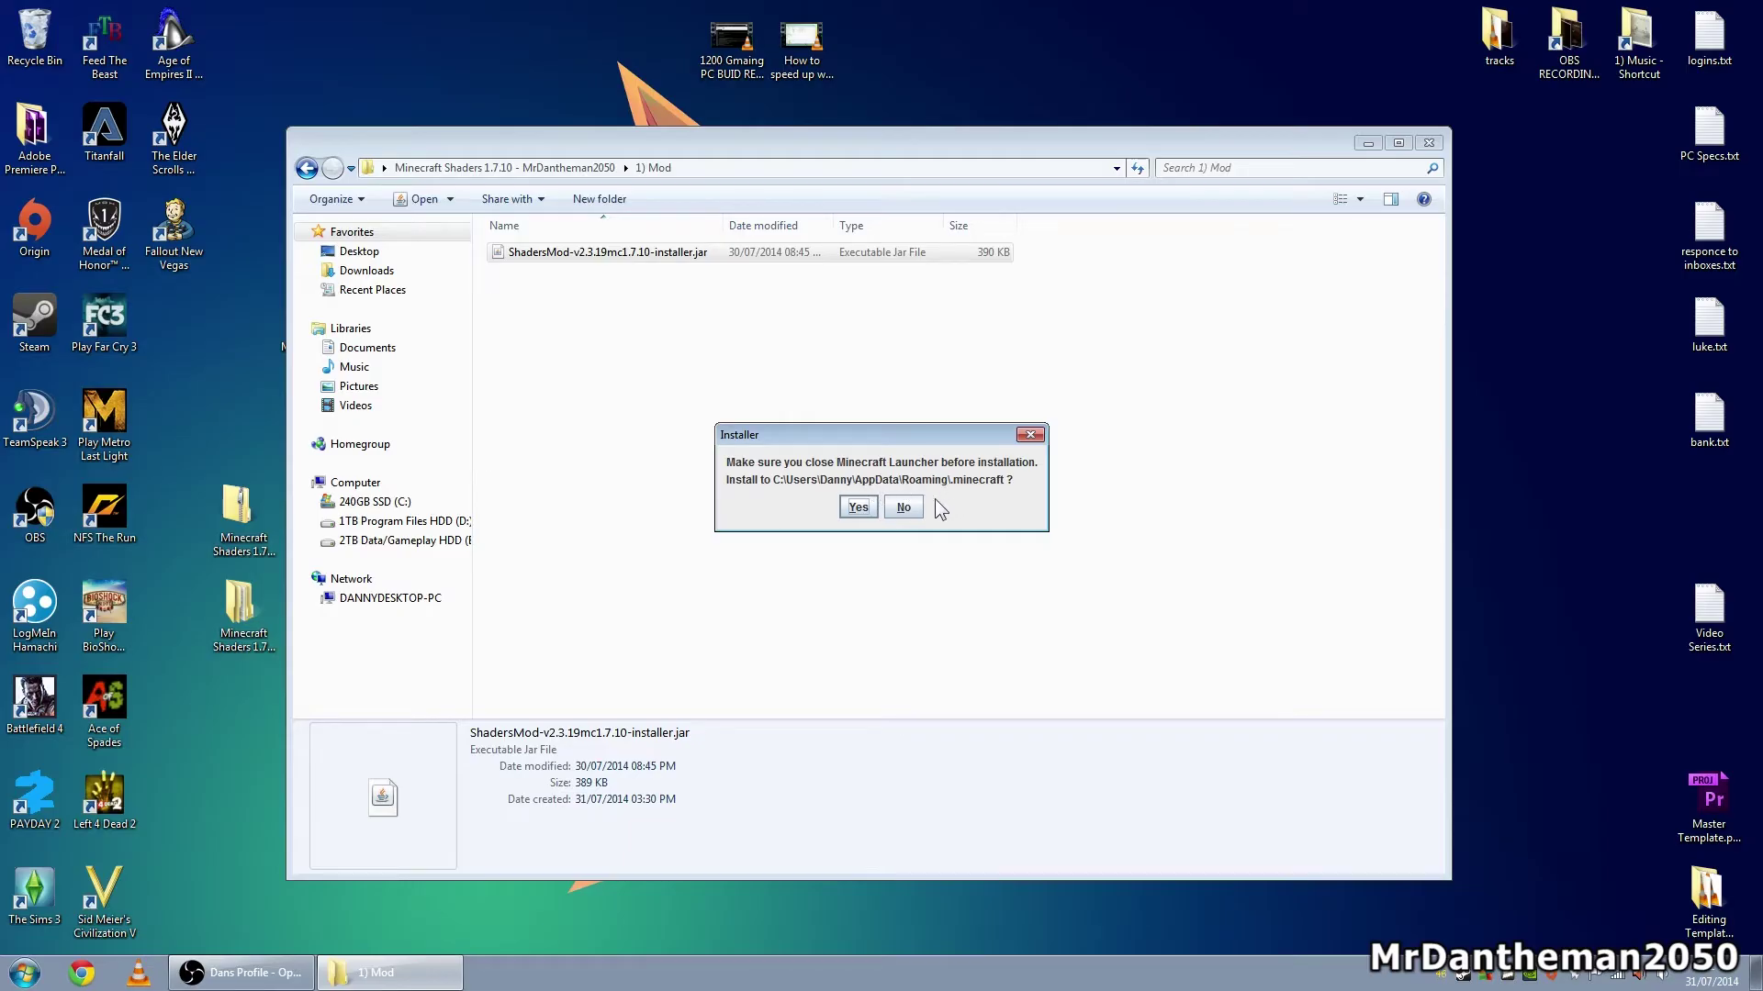
{"action": "left_click", "coordinate": [859, 507]}
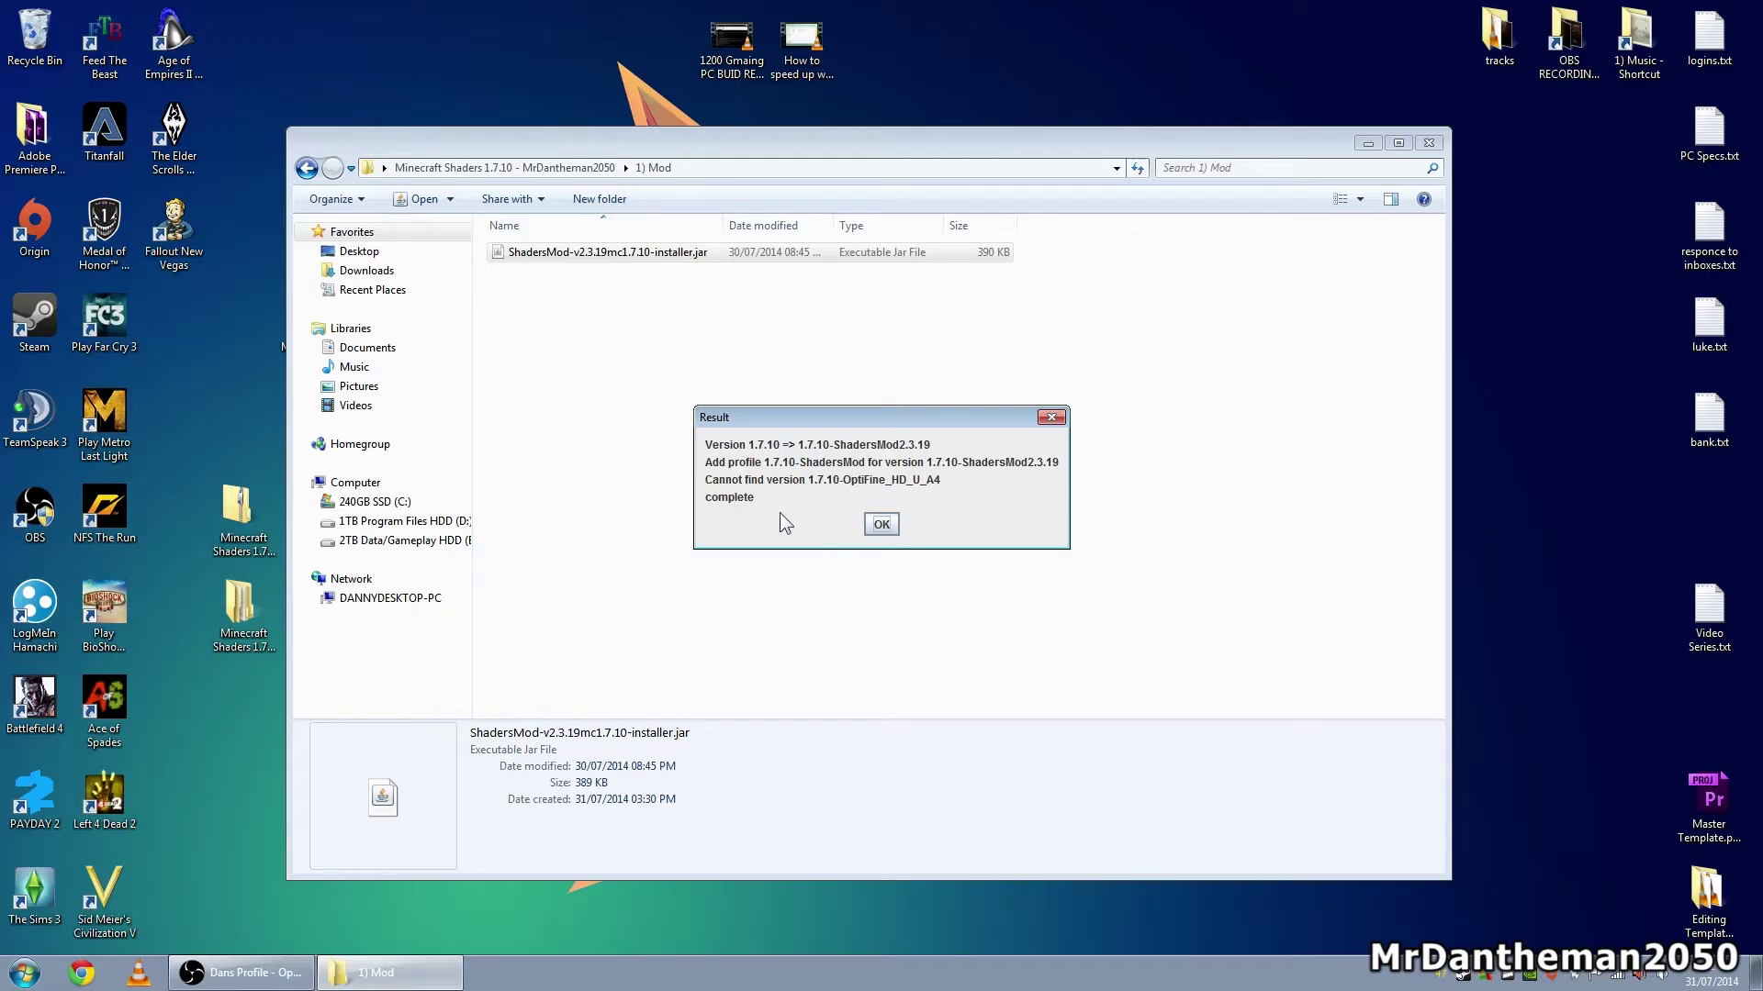
{"action": "left_click", "coordinate": [881, 525]}
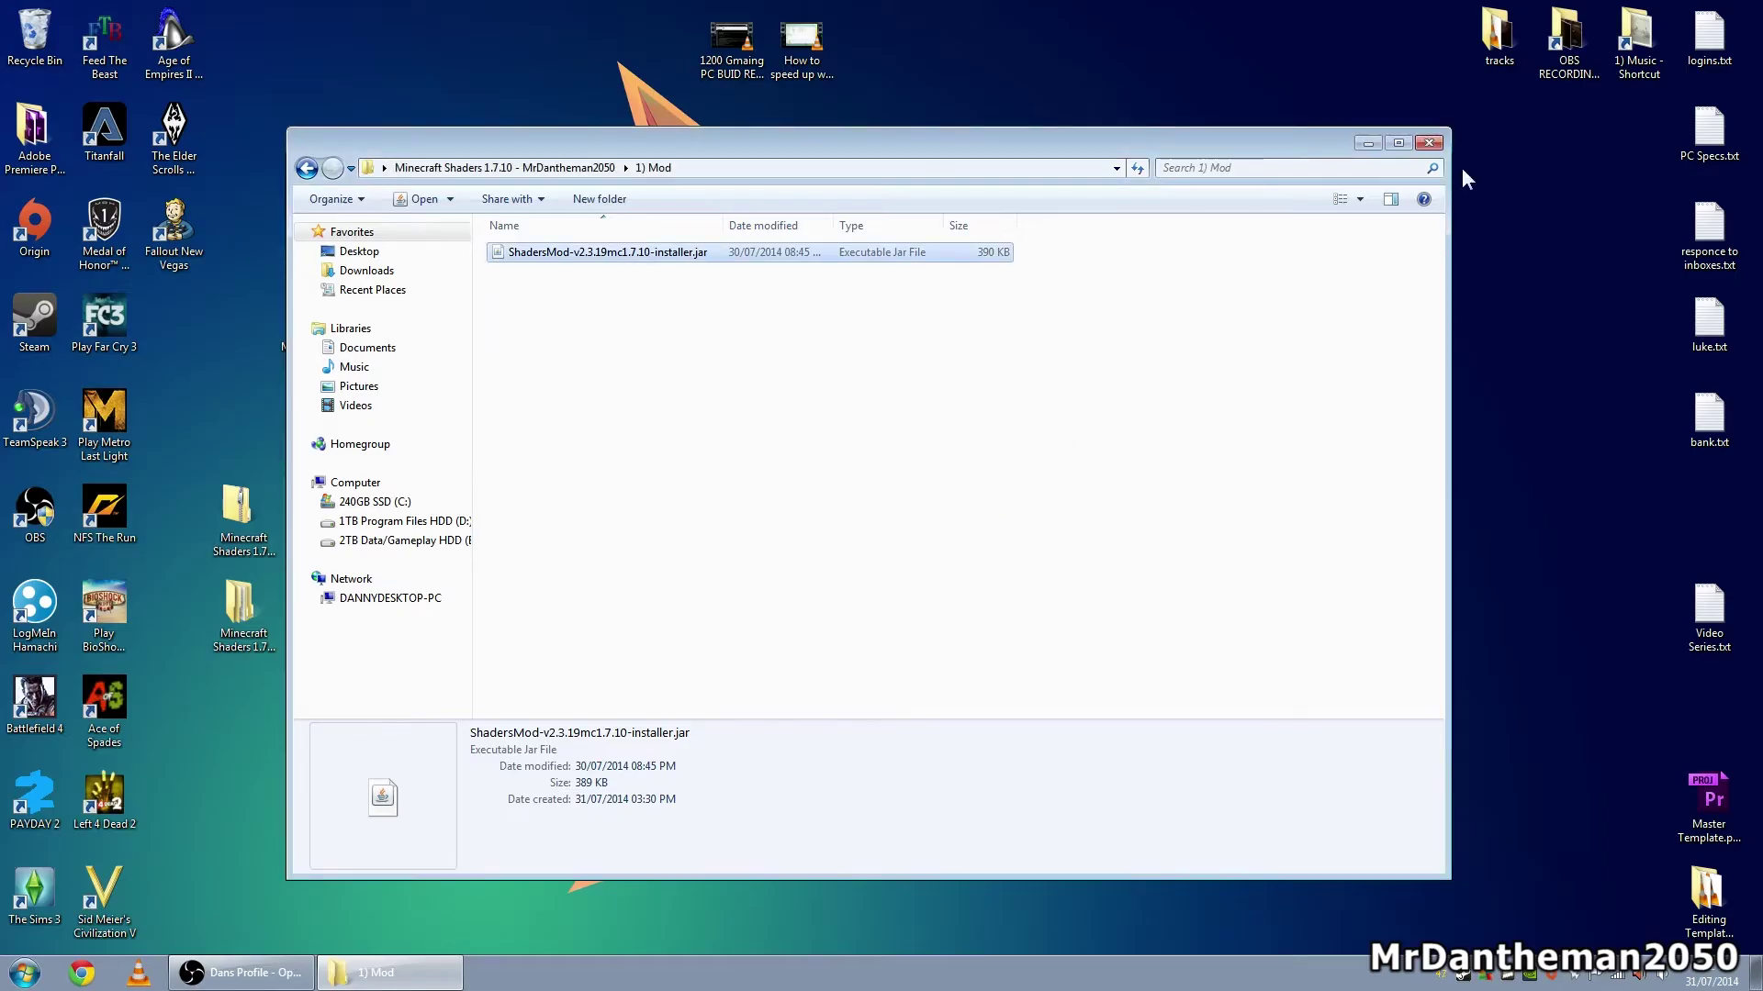
Copy all 26 shader packs from the 2) Shaders folder and close Explorer.
{"action": "left_click", "coordinate": [1430, 143]}
{"action": "double_click", "coordinate": [261, 609]}
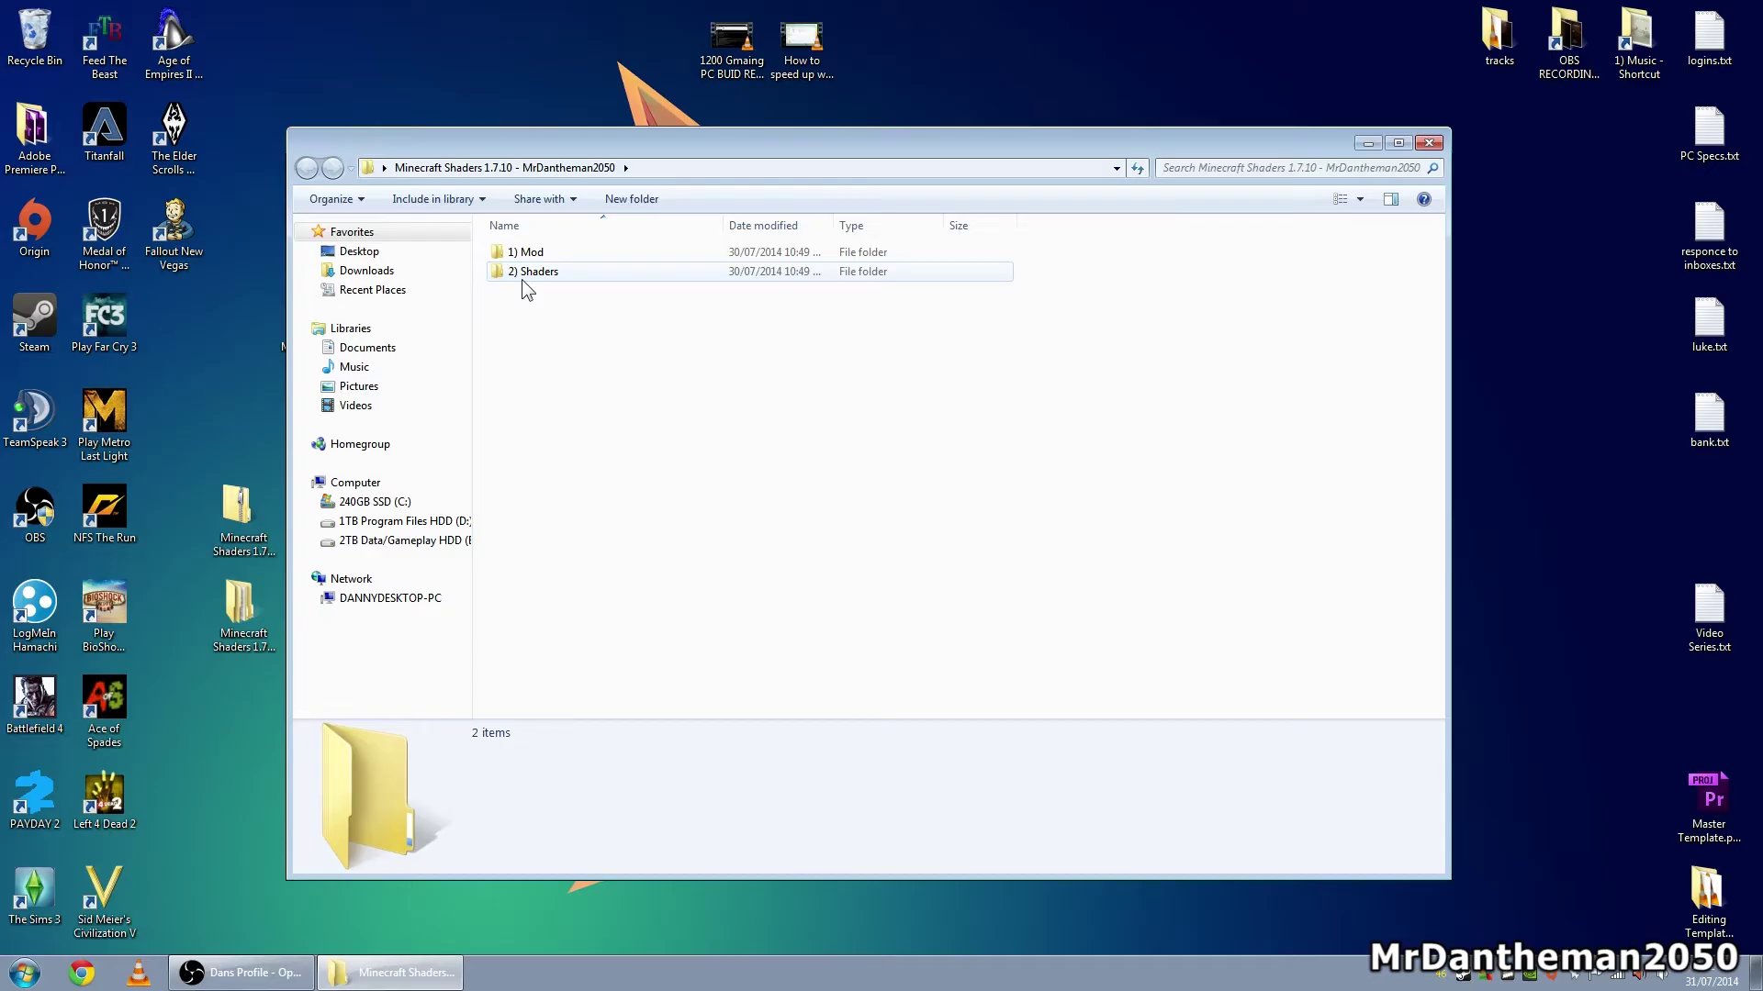
{"action": "double_click", "coordinate": [521, 279]}
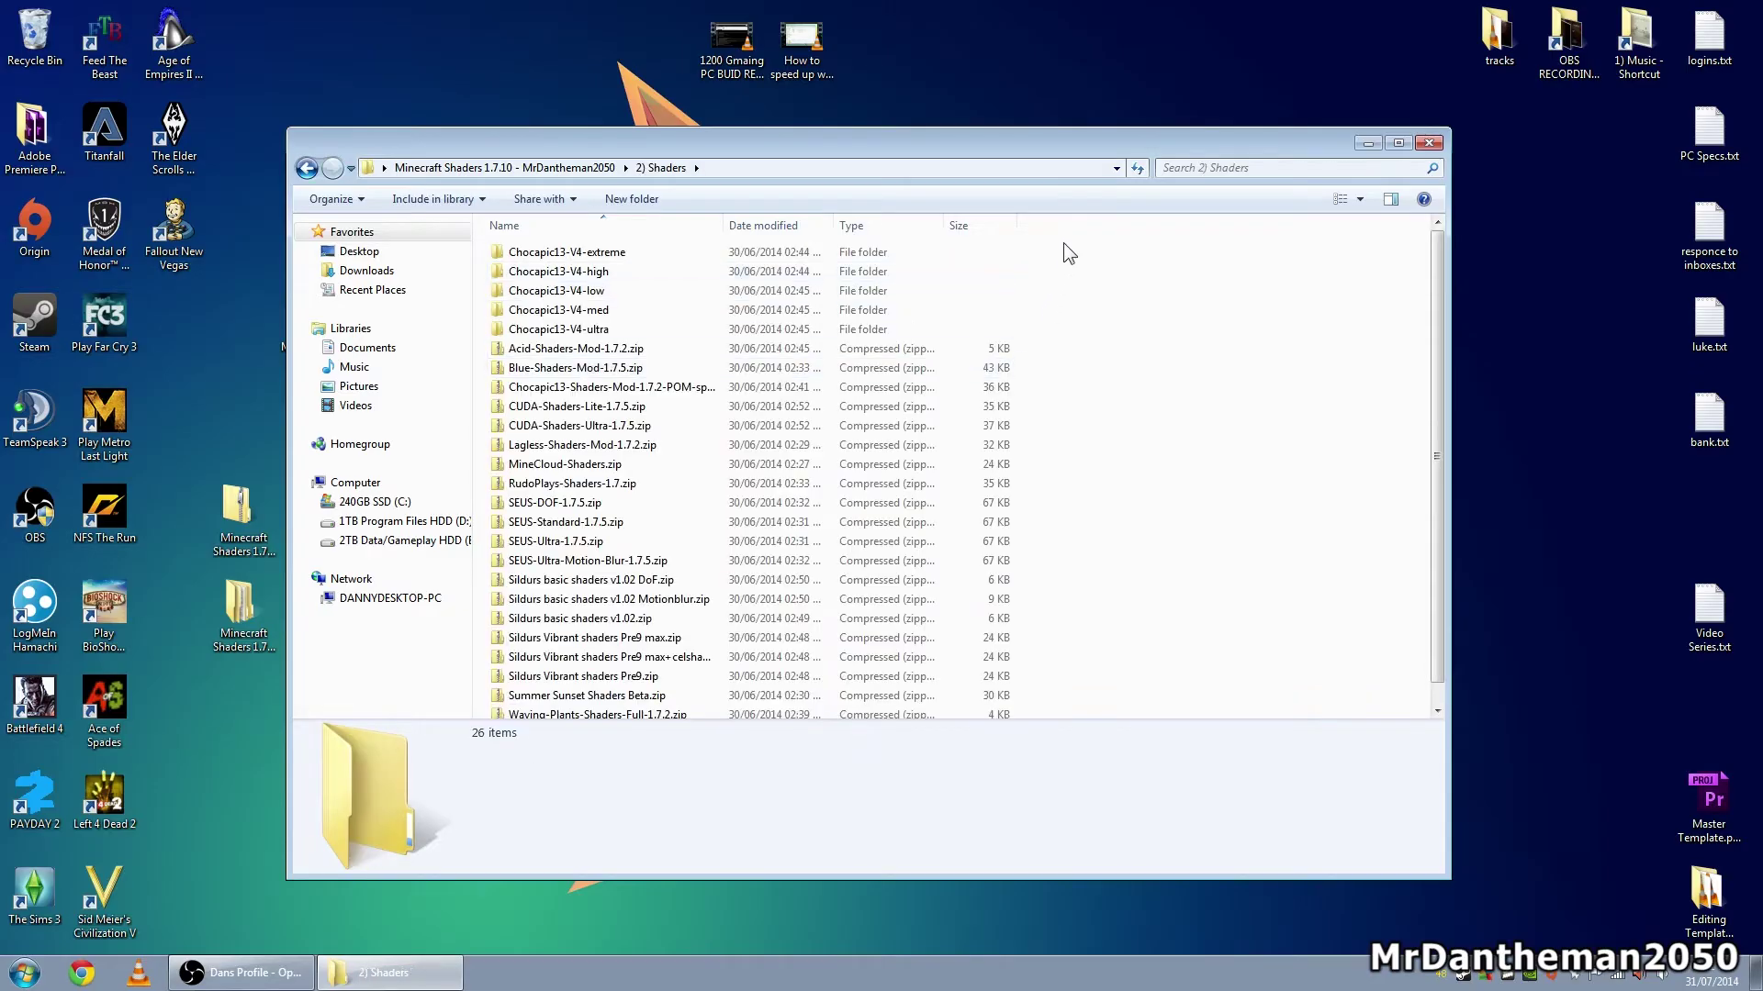
{"action": "left_click_drag", "start_coordinate": [1064, 244], "coordinate": [702, 778]}
{"action": "right_click", "coordinate": [661, 659]}
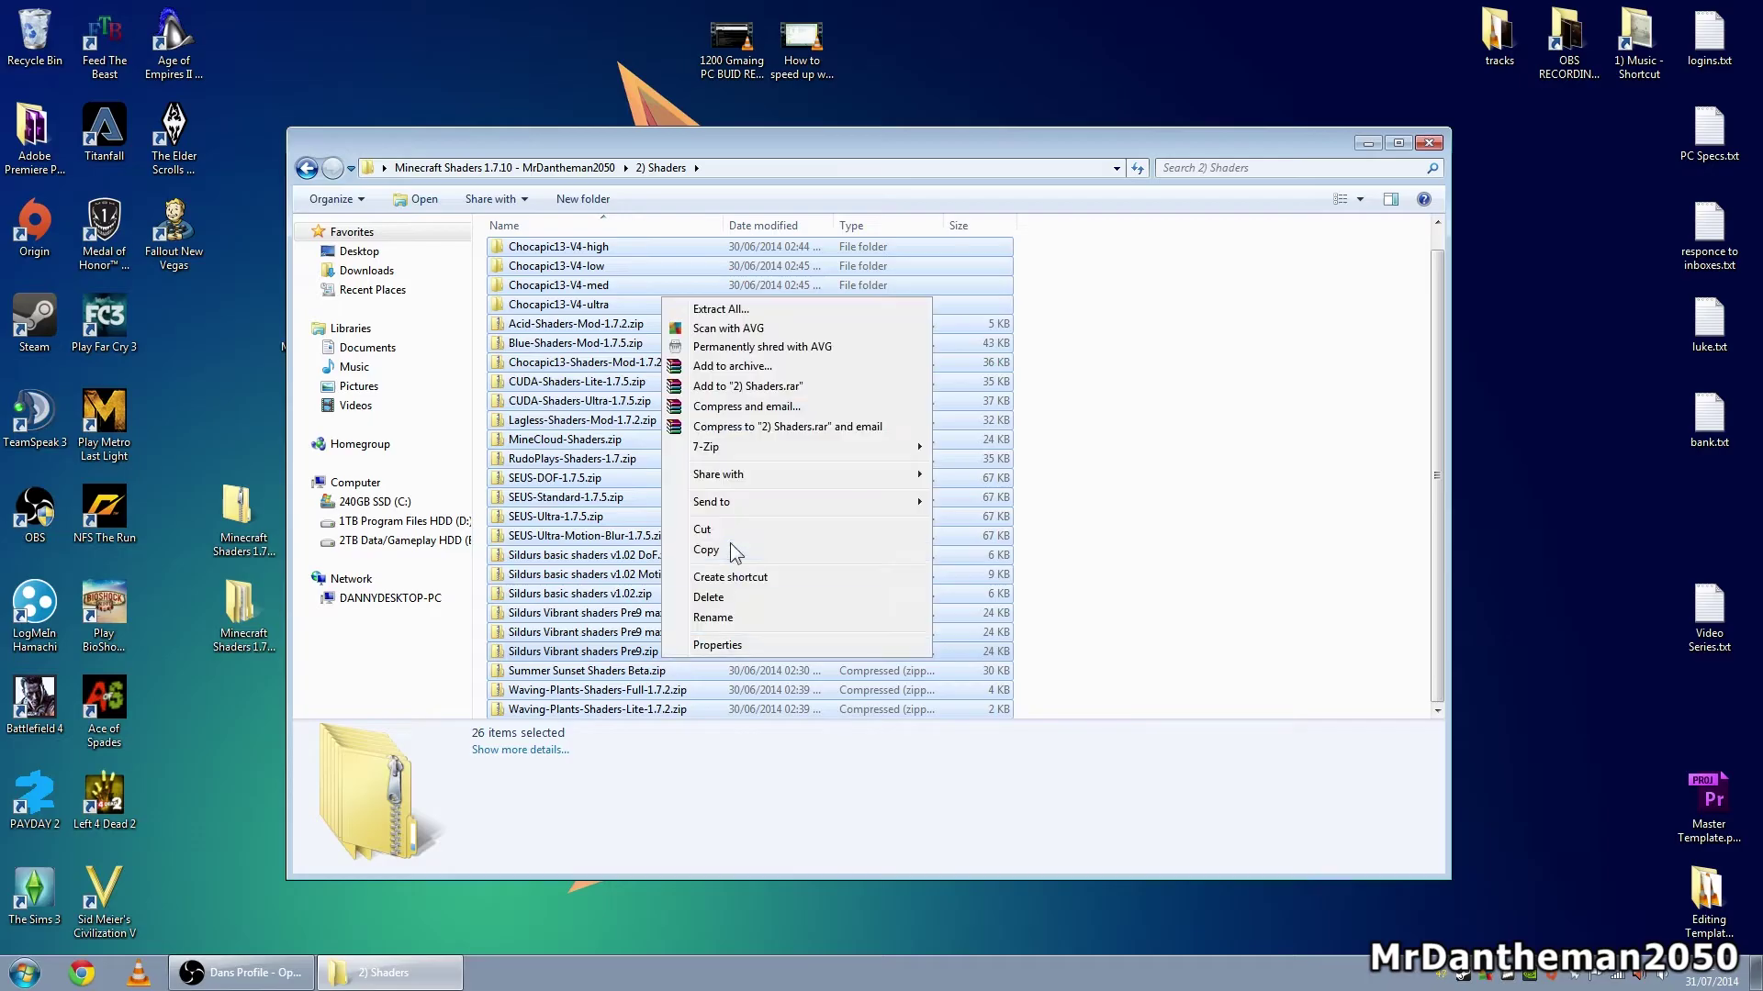
{"action": "left_click", "coordinate": [730, 546]}
{"action": "left_click", "coordinate": [1428, 144]}
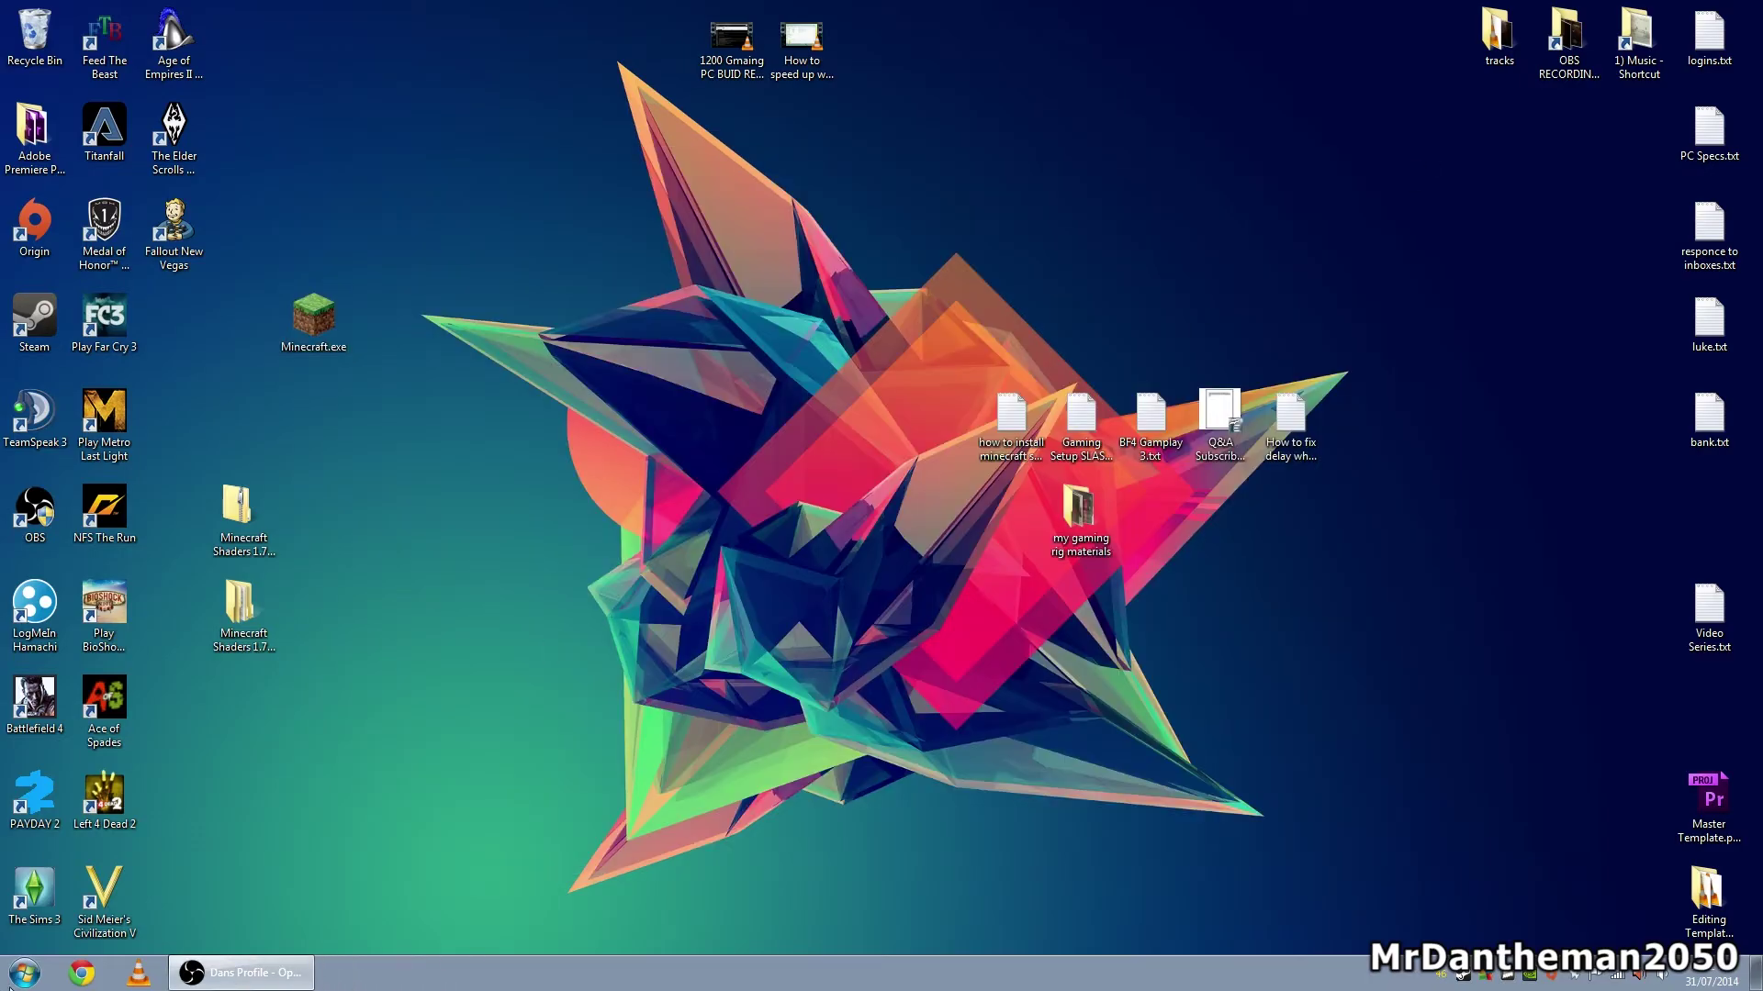
Open the Run prompt and edit %appdata% down to appdata.
{"action": "key", "text": "super"}
{"action": "left_click", "coordinate": [285, 562]}
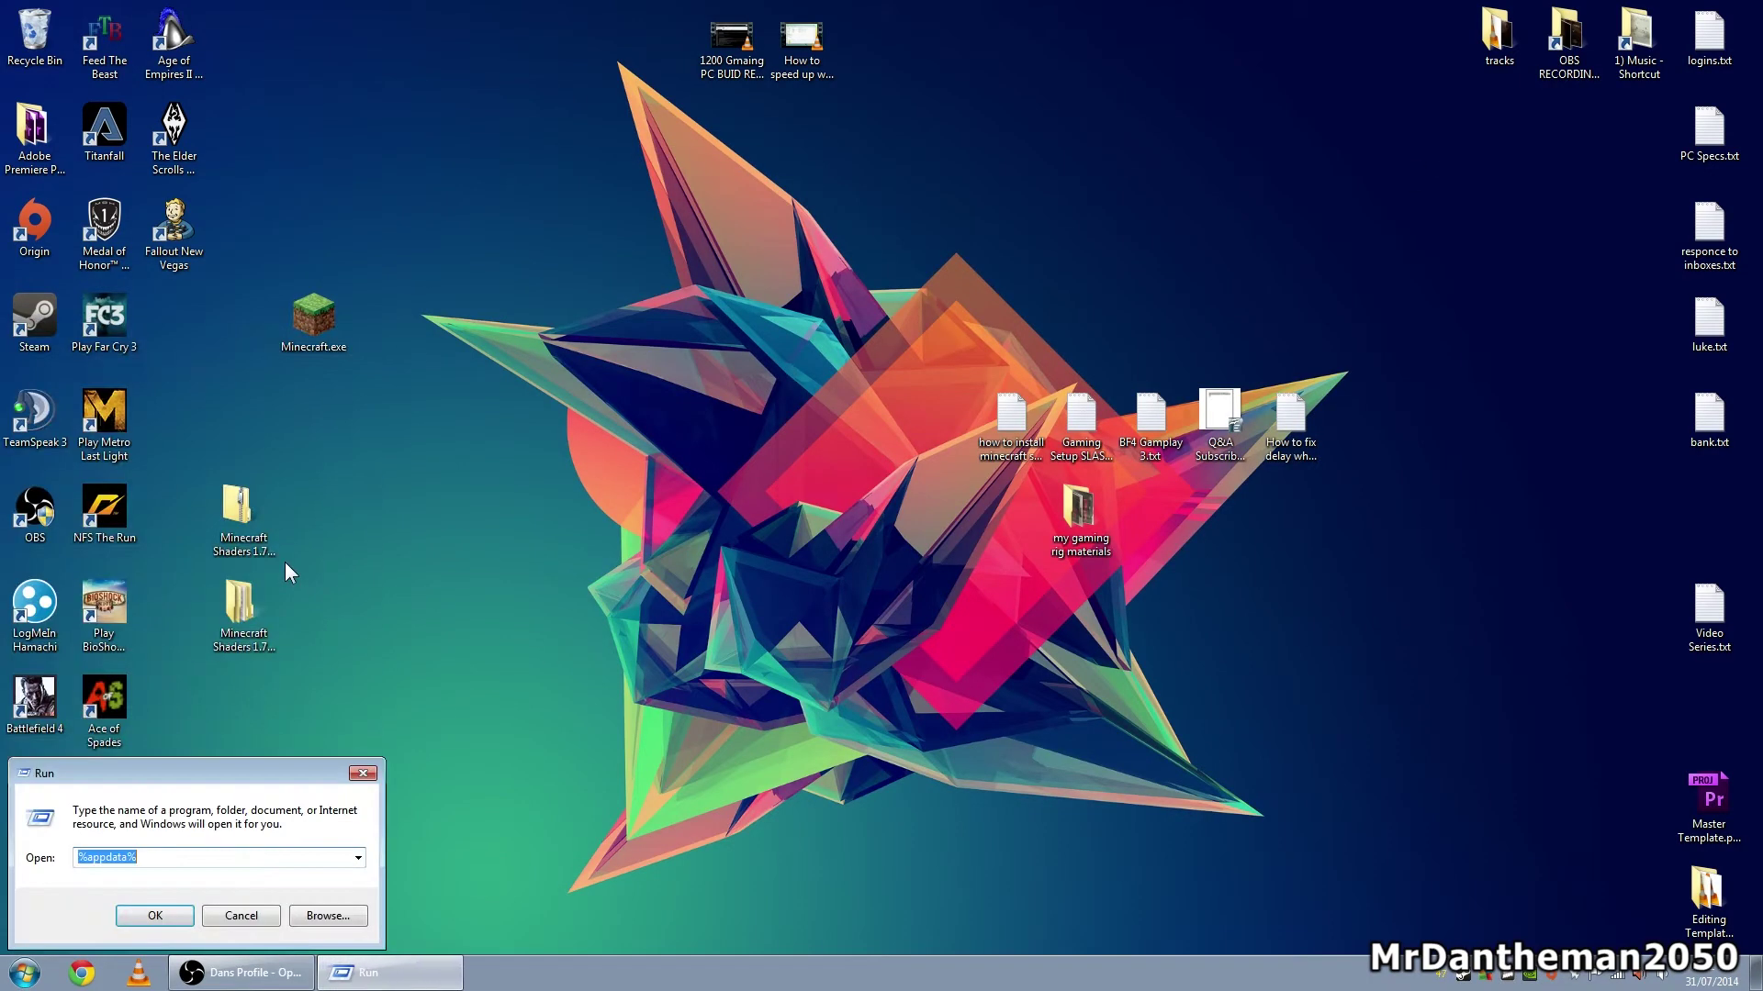
{"action": "key", "text": "End"}
{"action": "key", "text": "BackSpace"}
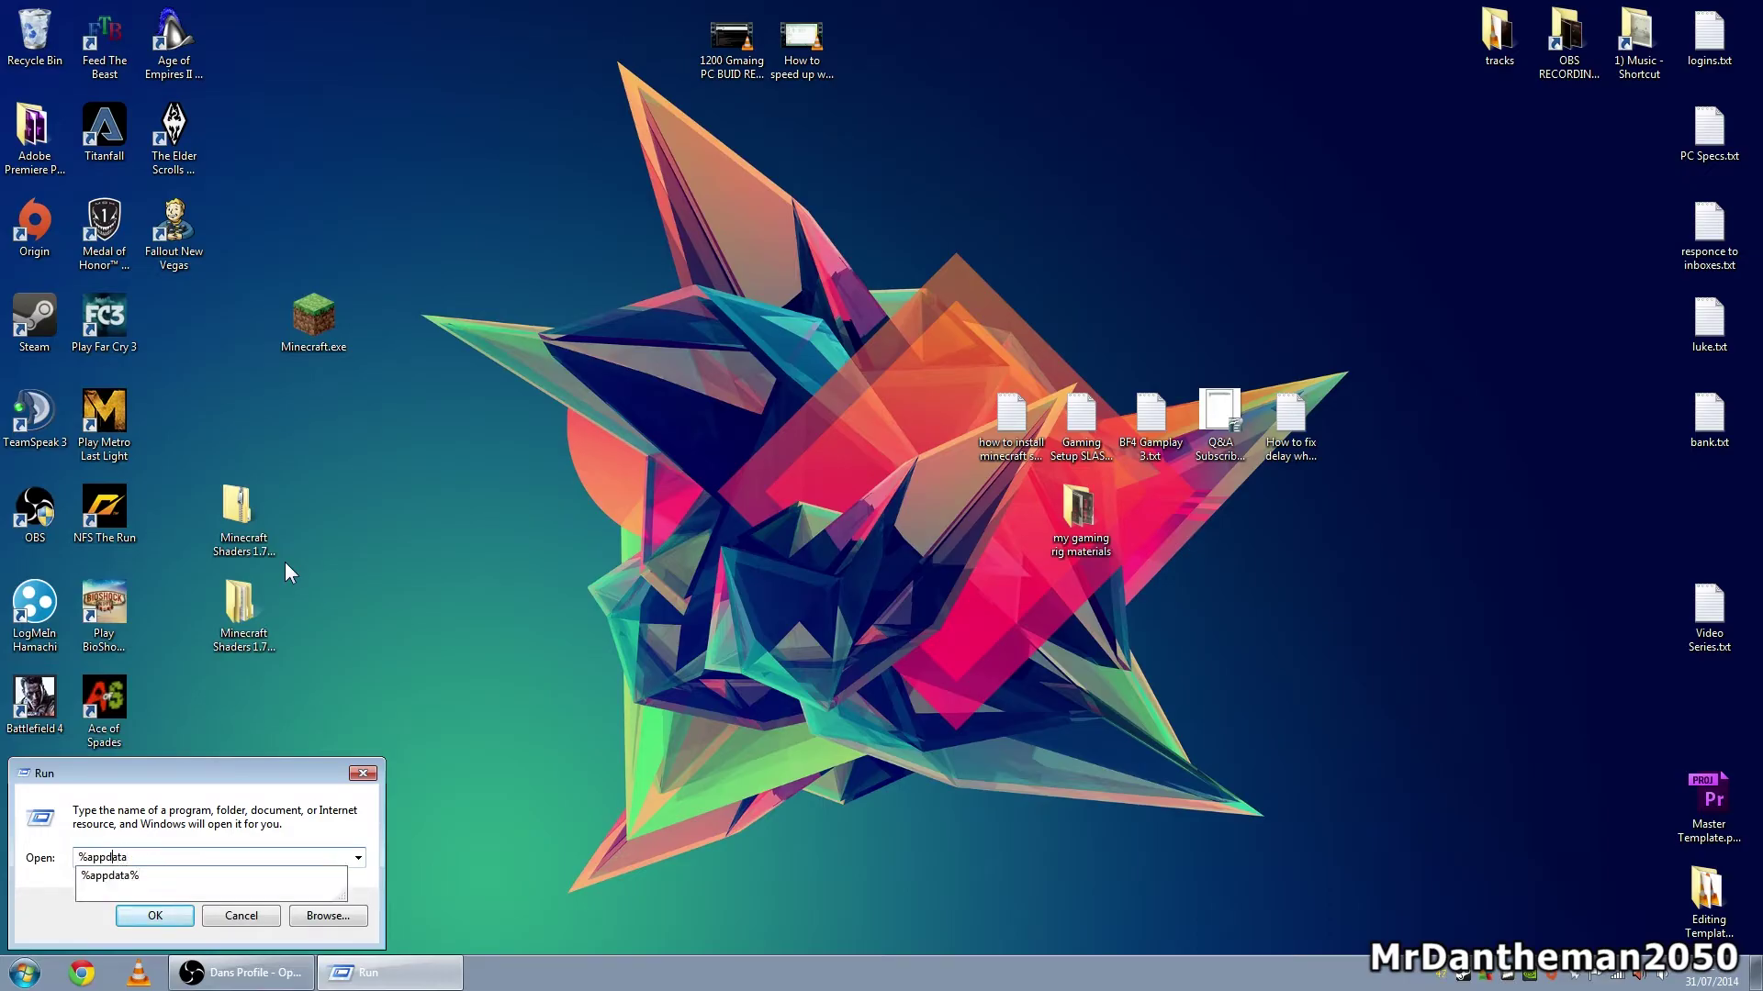
{"action": "key", "text": "BackSpace"}
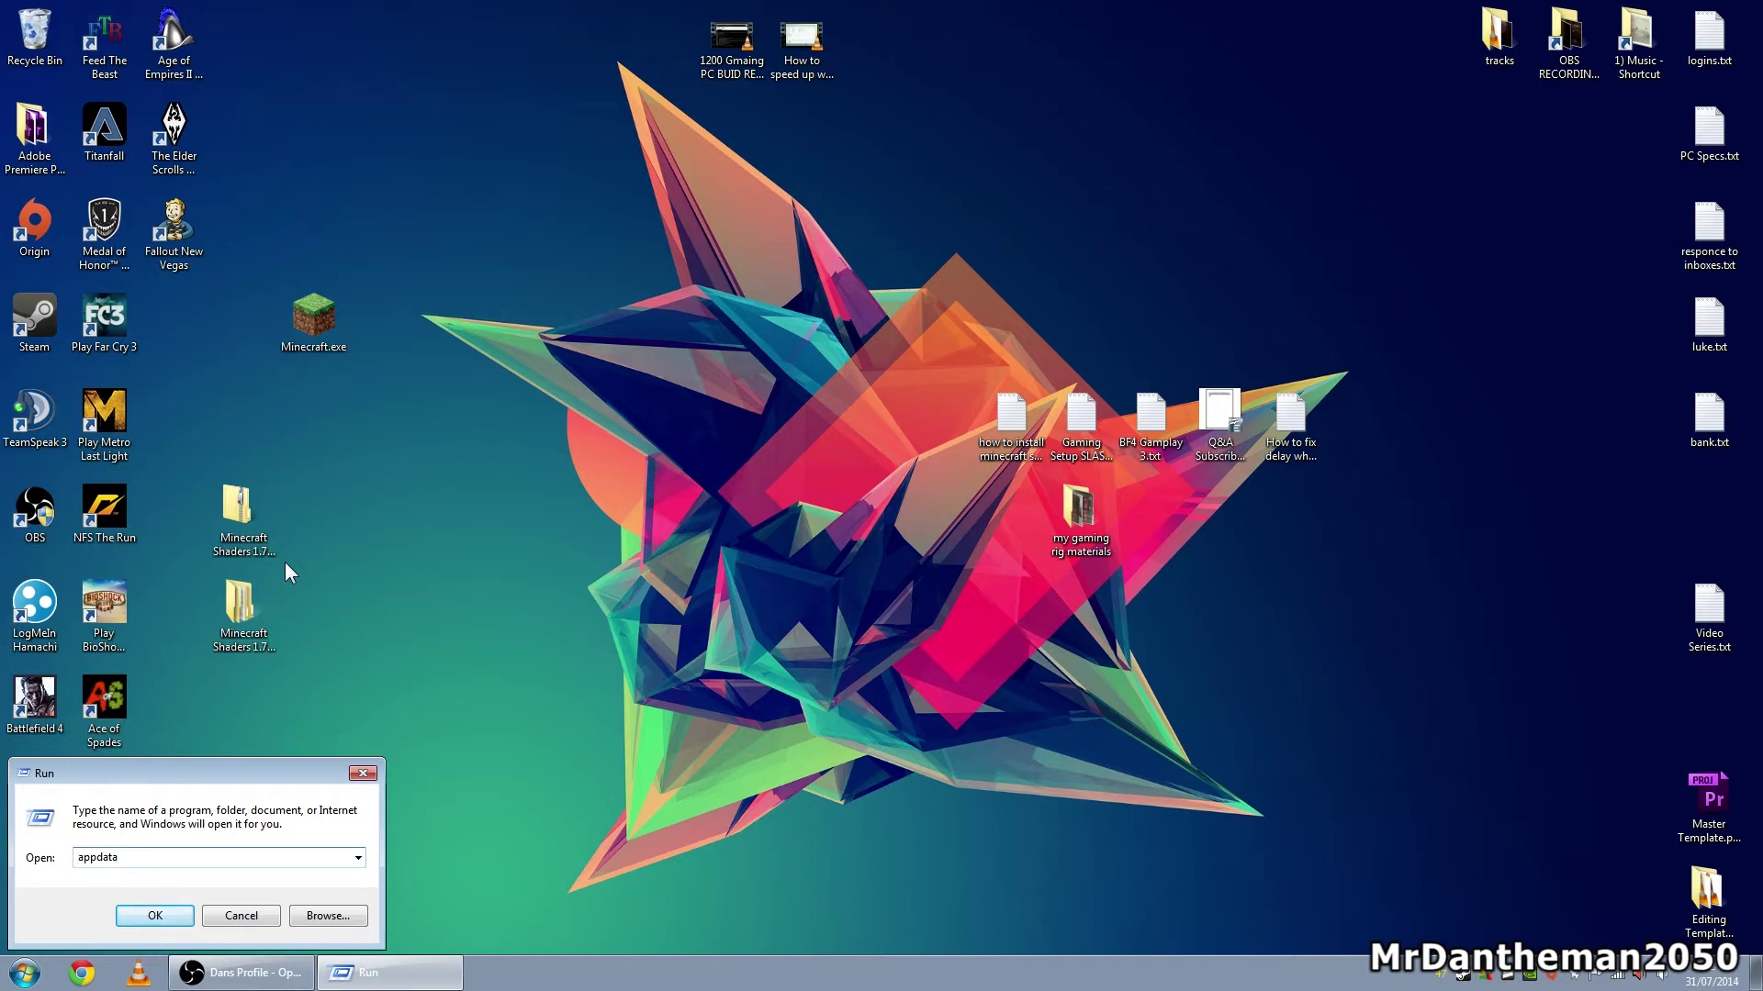
Go to AppData > Roaming > .minecraft and create a new folder named shaderpacks.
{"action": "key", "text": "Return"}
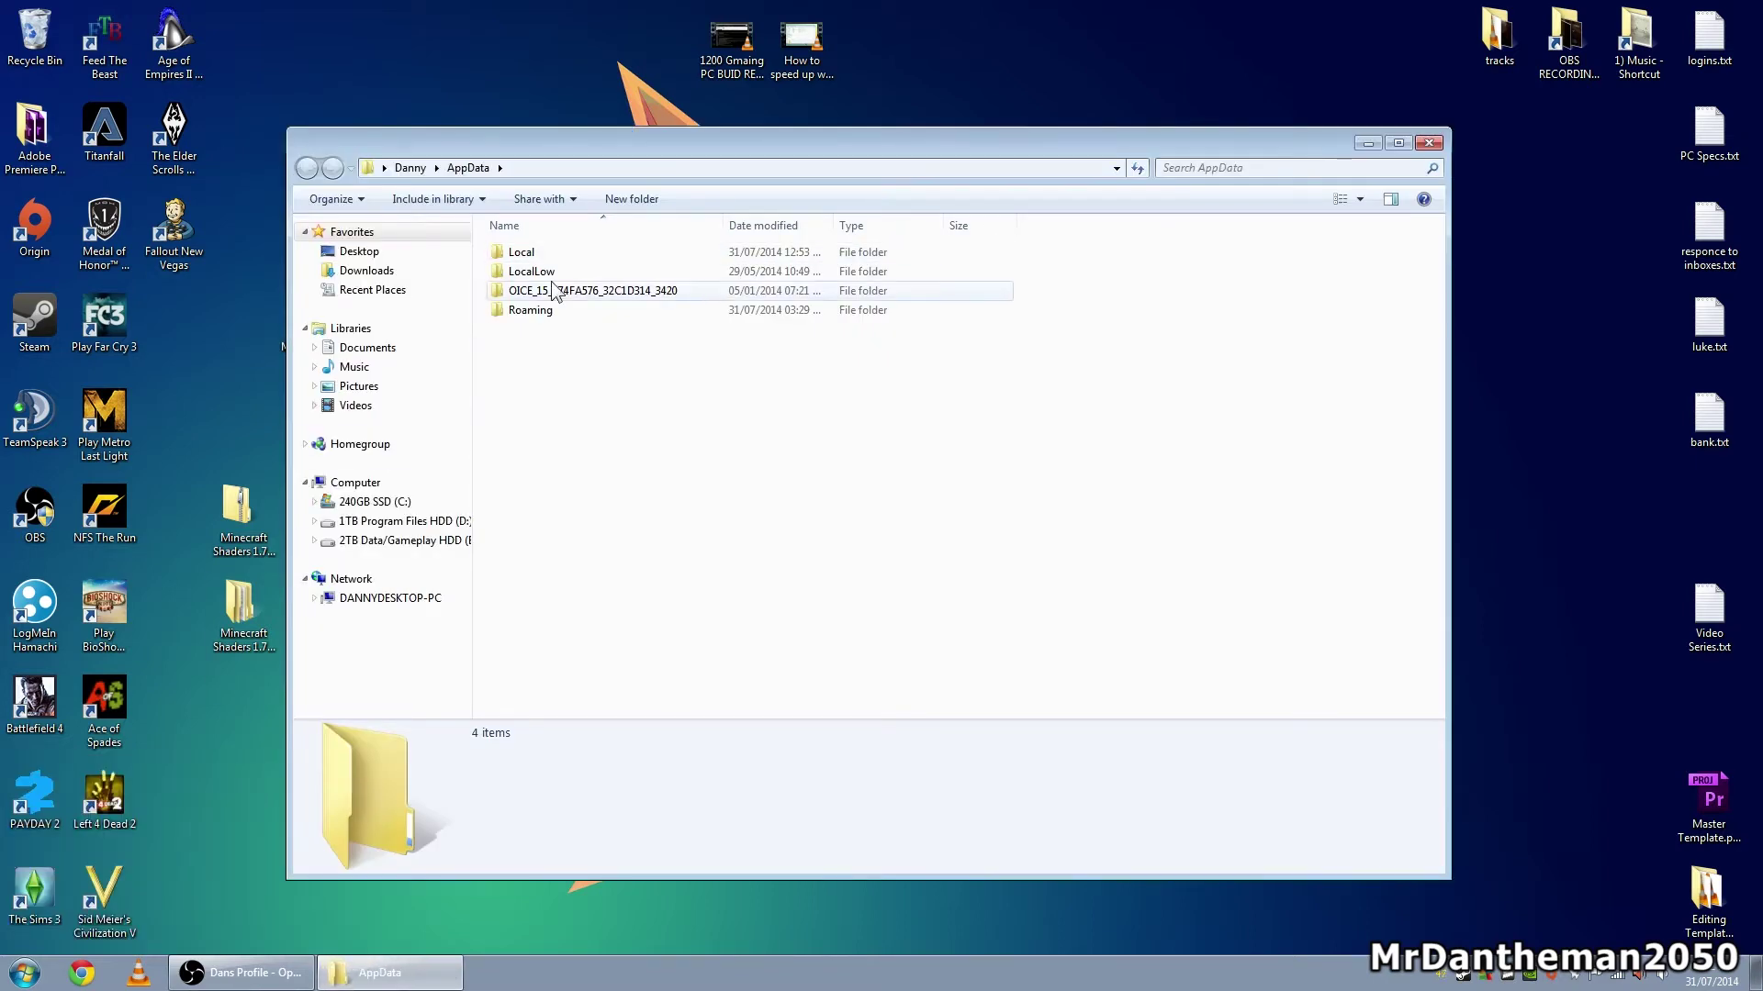
{"action": "double_click", "coordinate": [530, 313]}
{"action": "double_click", "coordinate": [542, 252]}
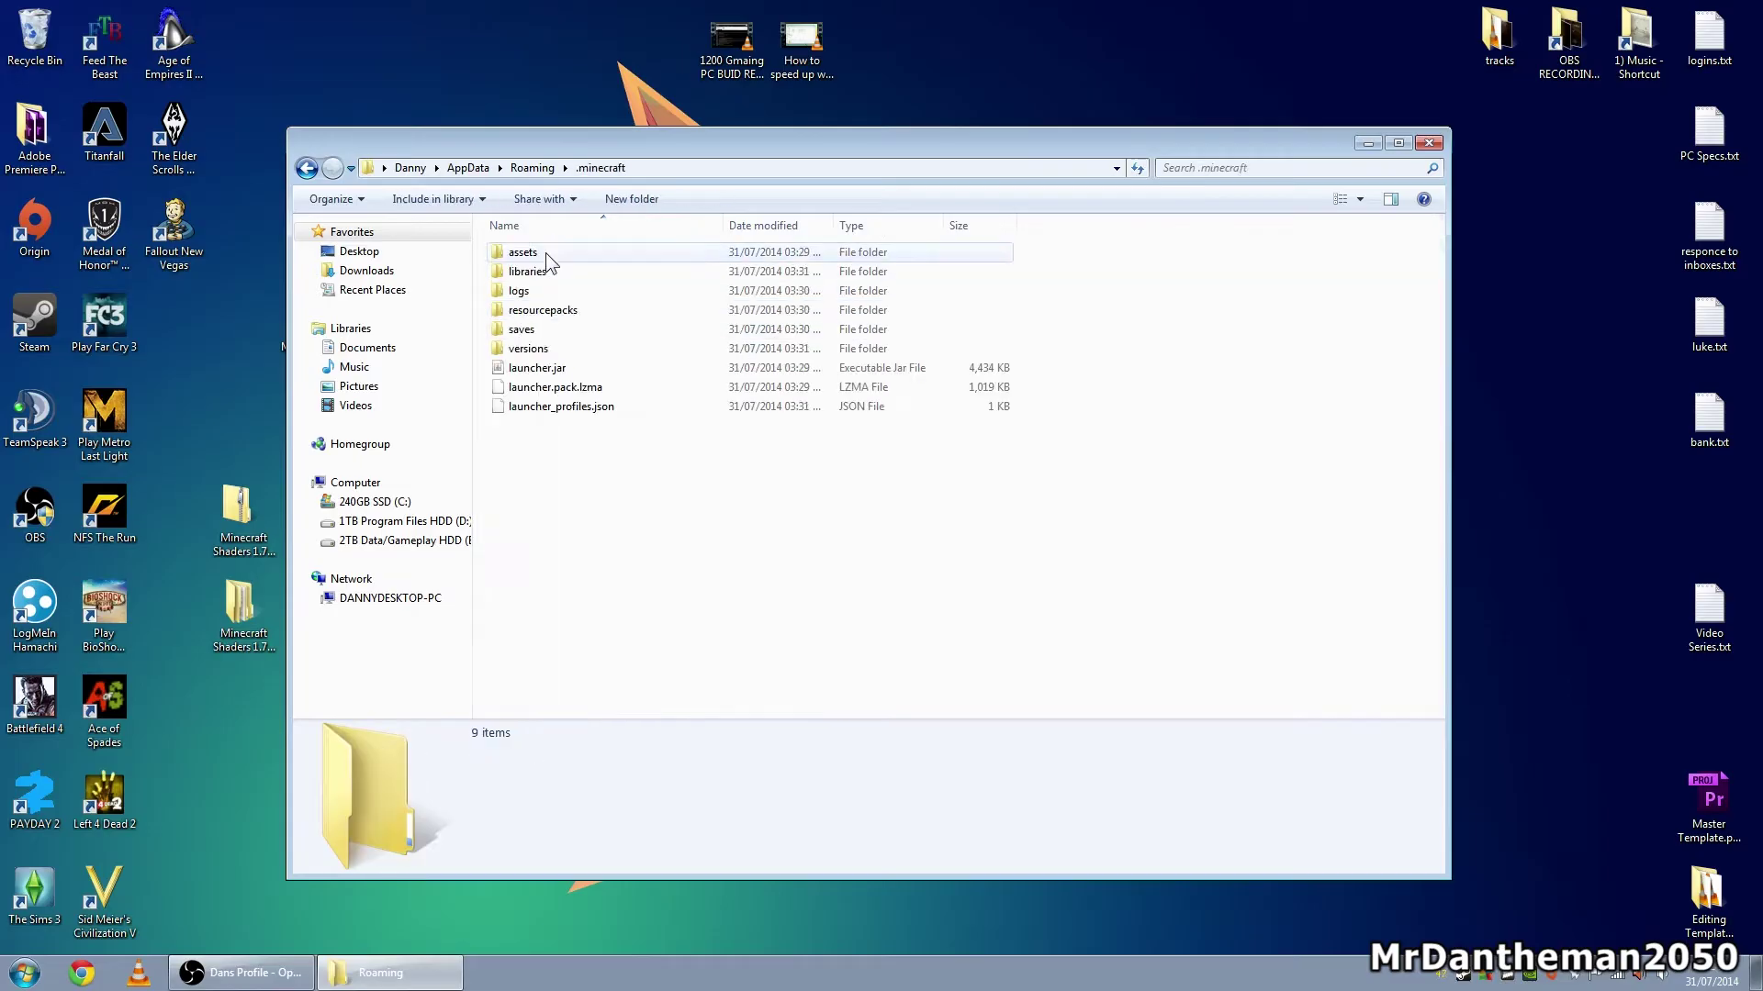
{"action": "right_click", "coordinate": [576, 585]}
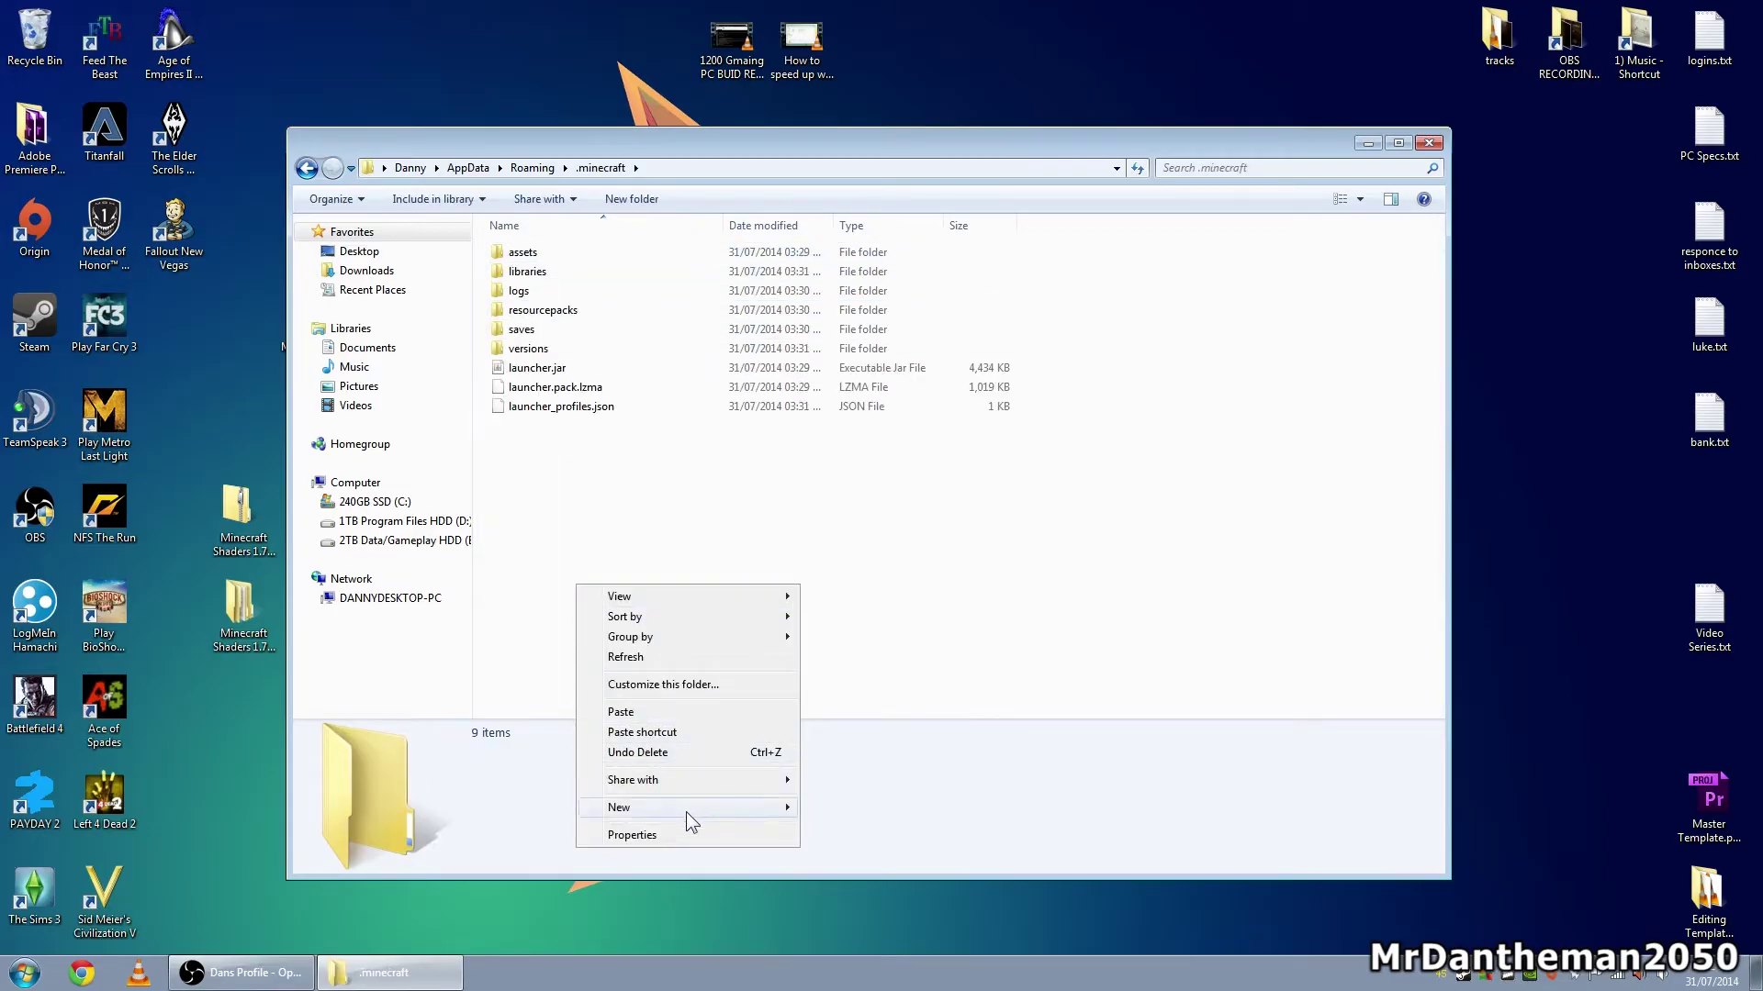
{"action": "mouse_move", "coordinate": [686, 810]}
{"action": "left_click", "coordinate": [850, 503]}
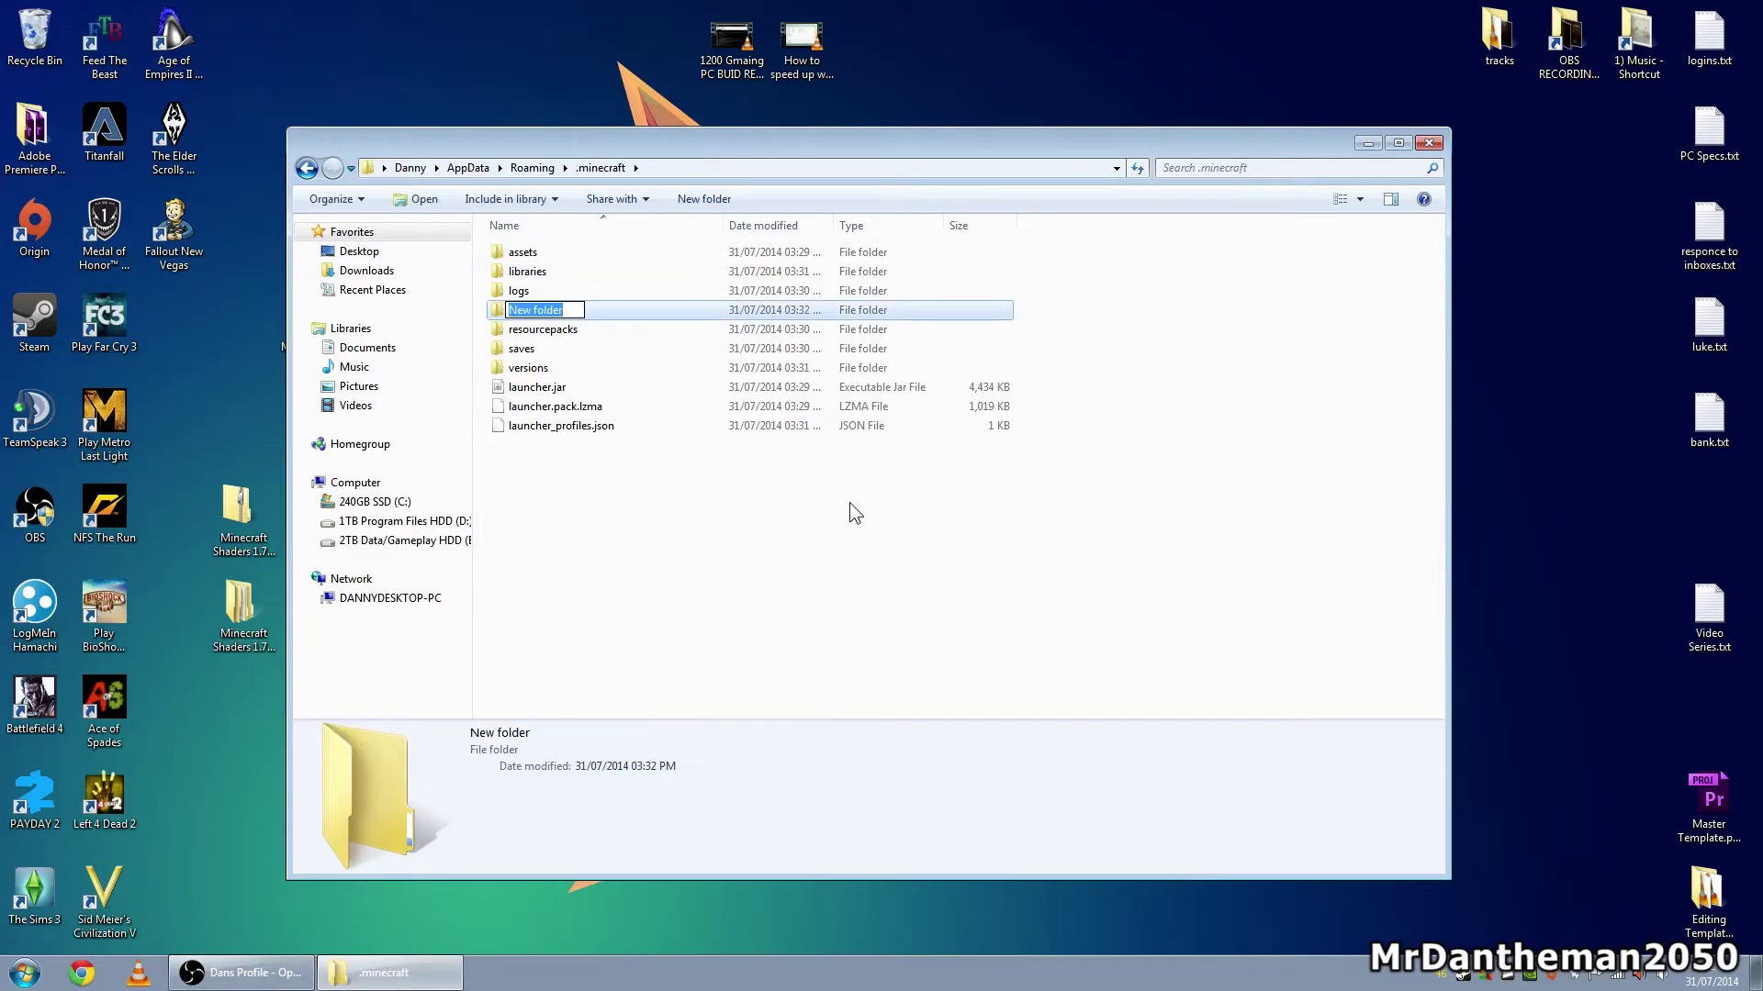
{"action": "type", "text": "shaderpacks"}
{"action": "key", "text": "Return"}
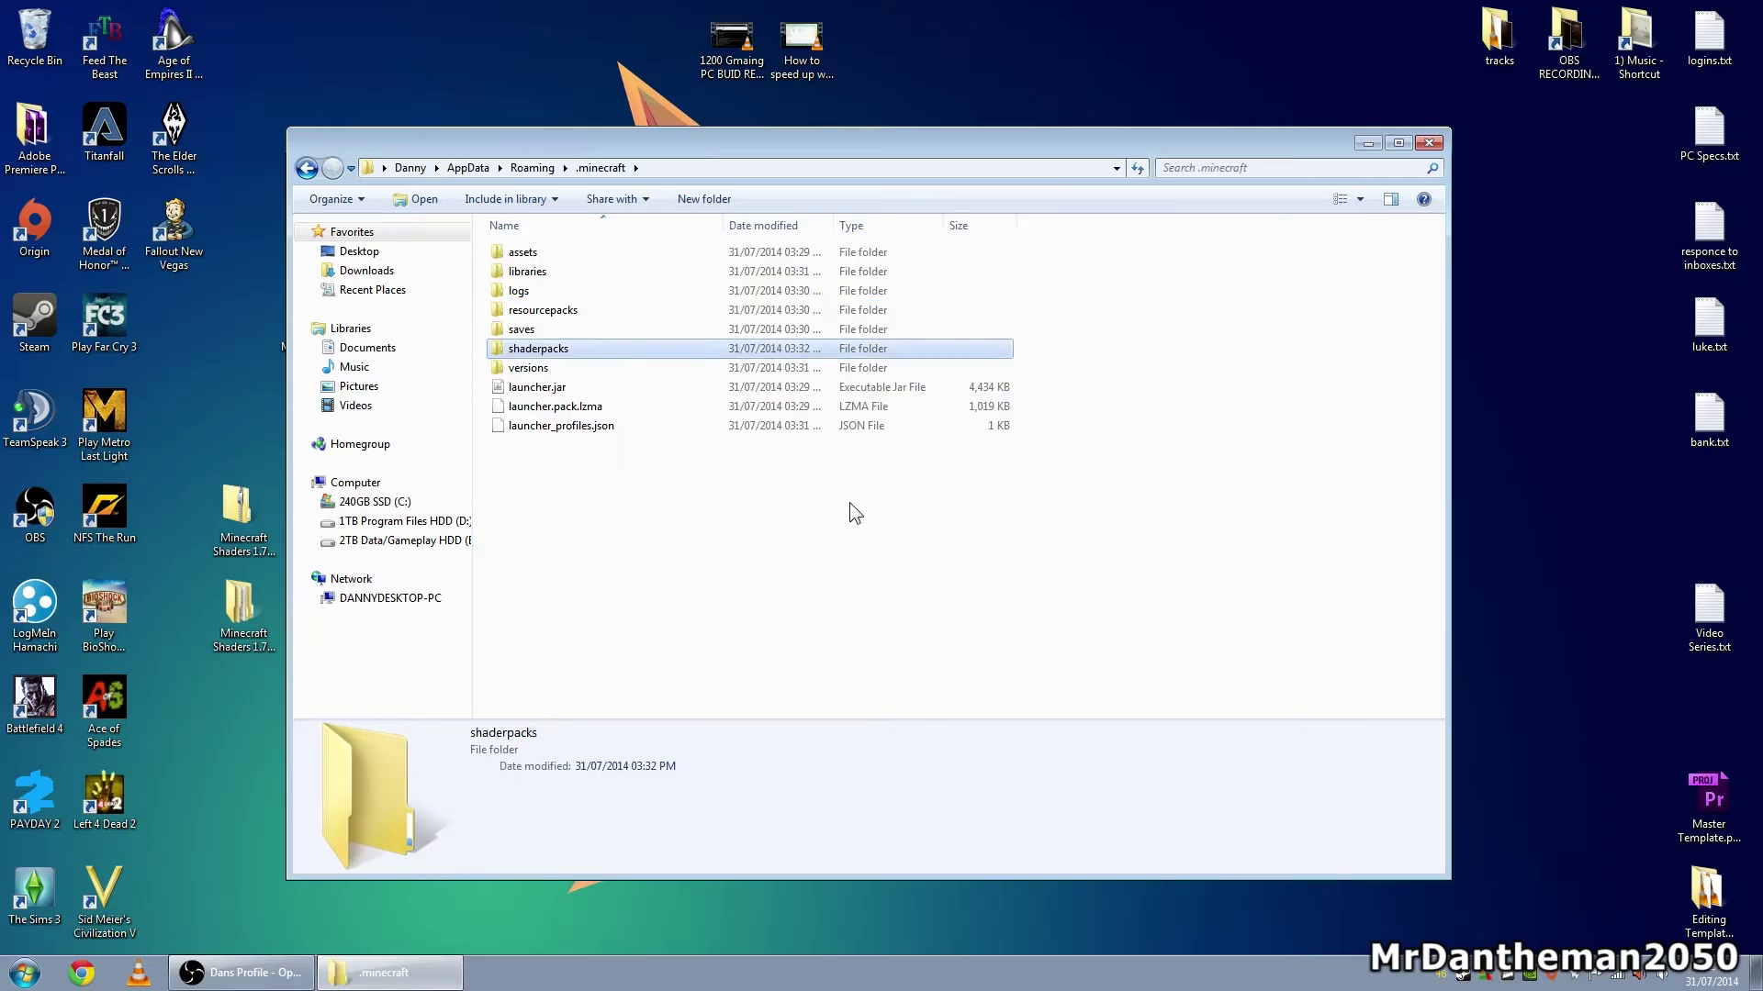
Paste the 26 copied shader packs into the shaderpacks folder.
{"action": "key", "text": "Return"}
{"action": "right_click", "coordinate": [850, 503]}
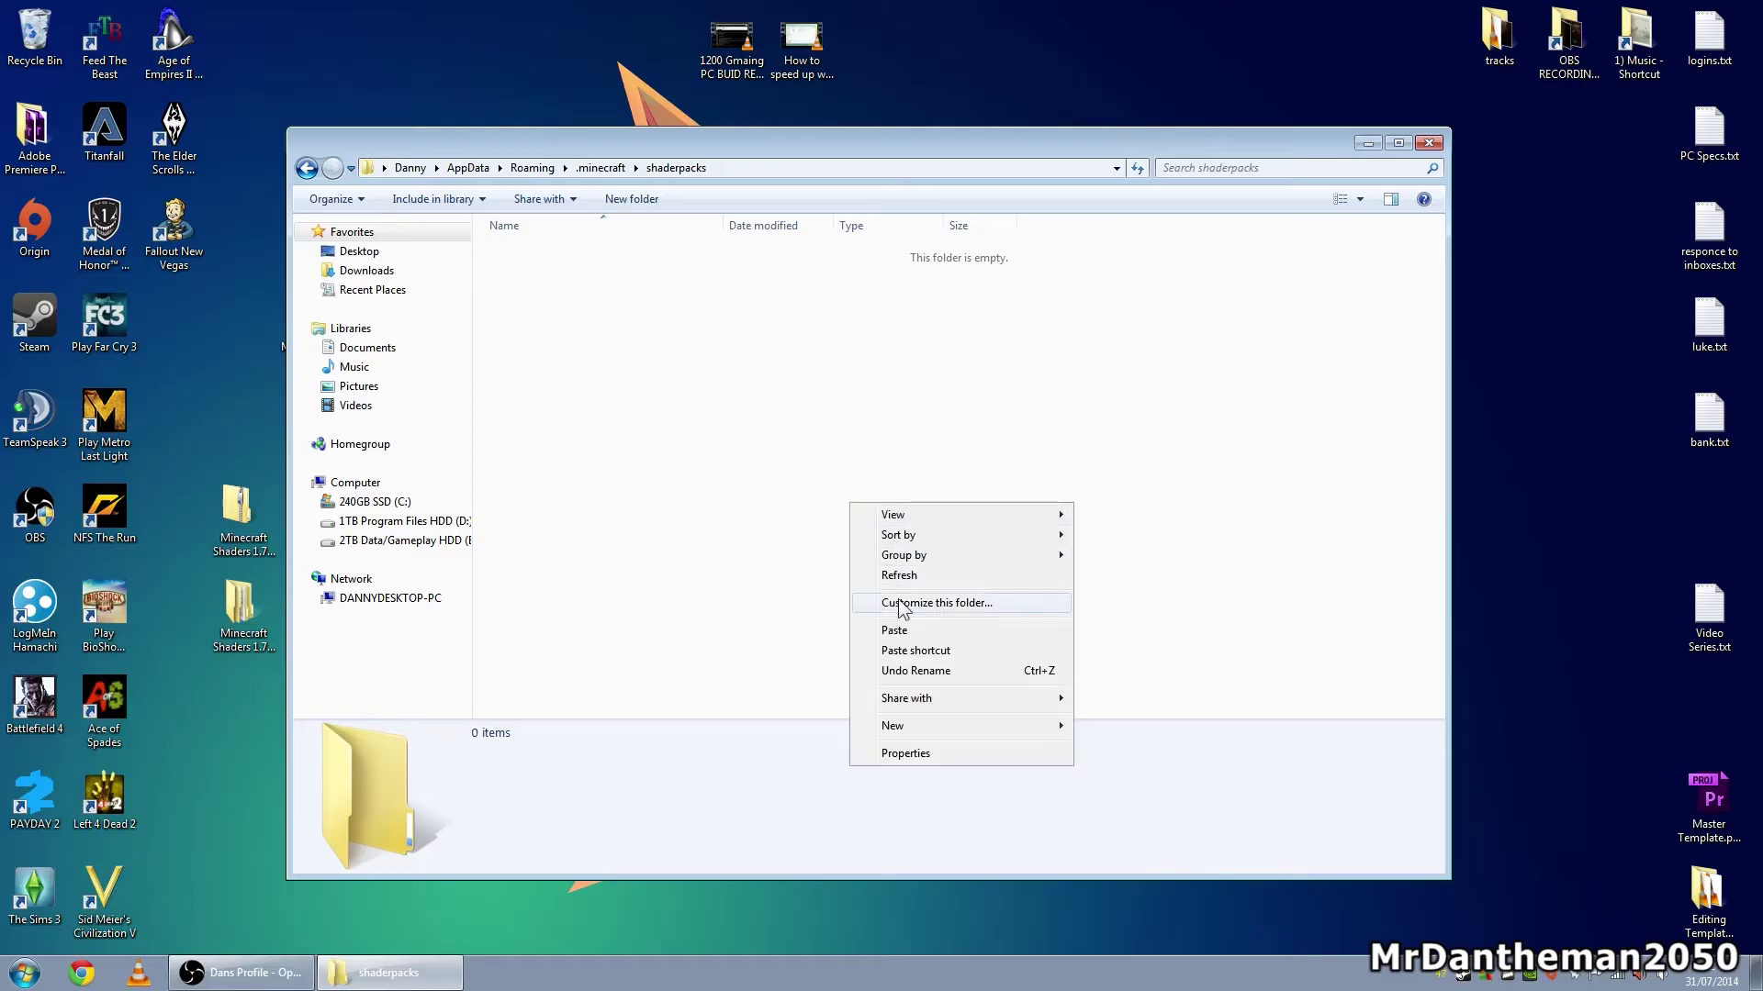
{"action": "left_click", "coordinate": [891, 628]}
{"action": "left_click", "coordinate": [1114, 415]}
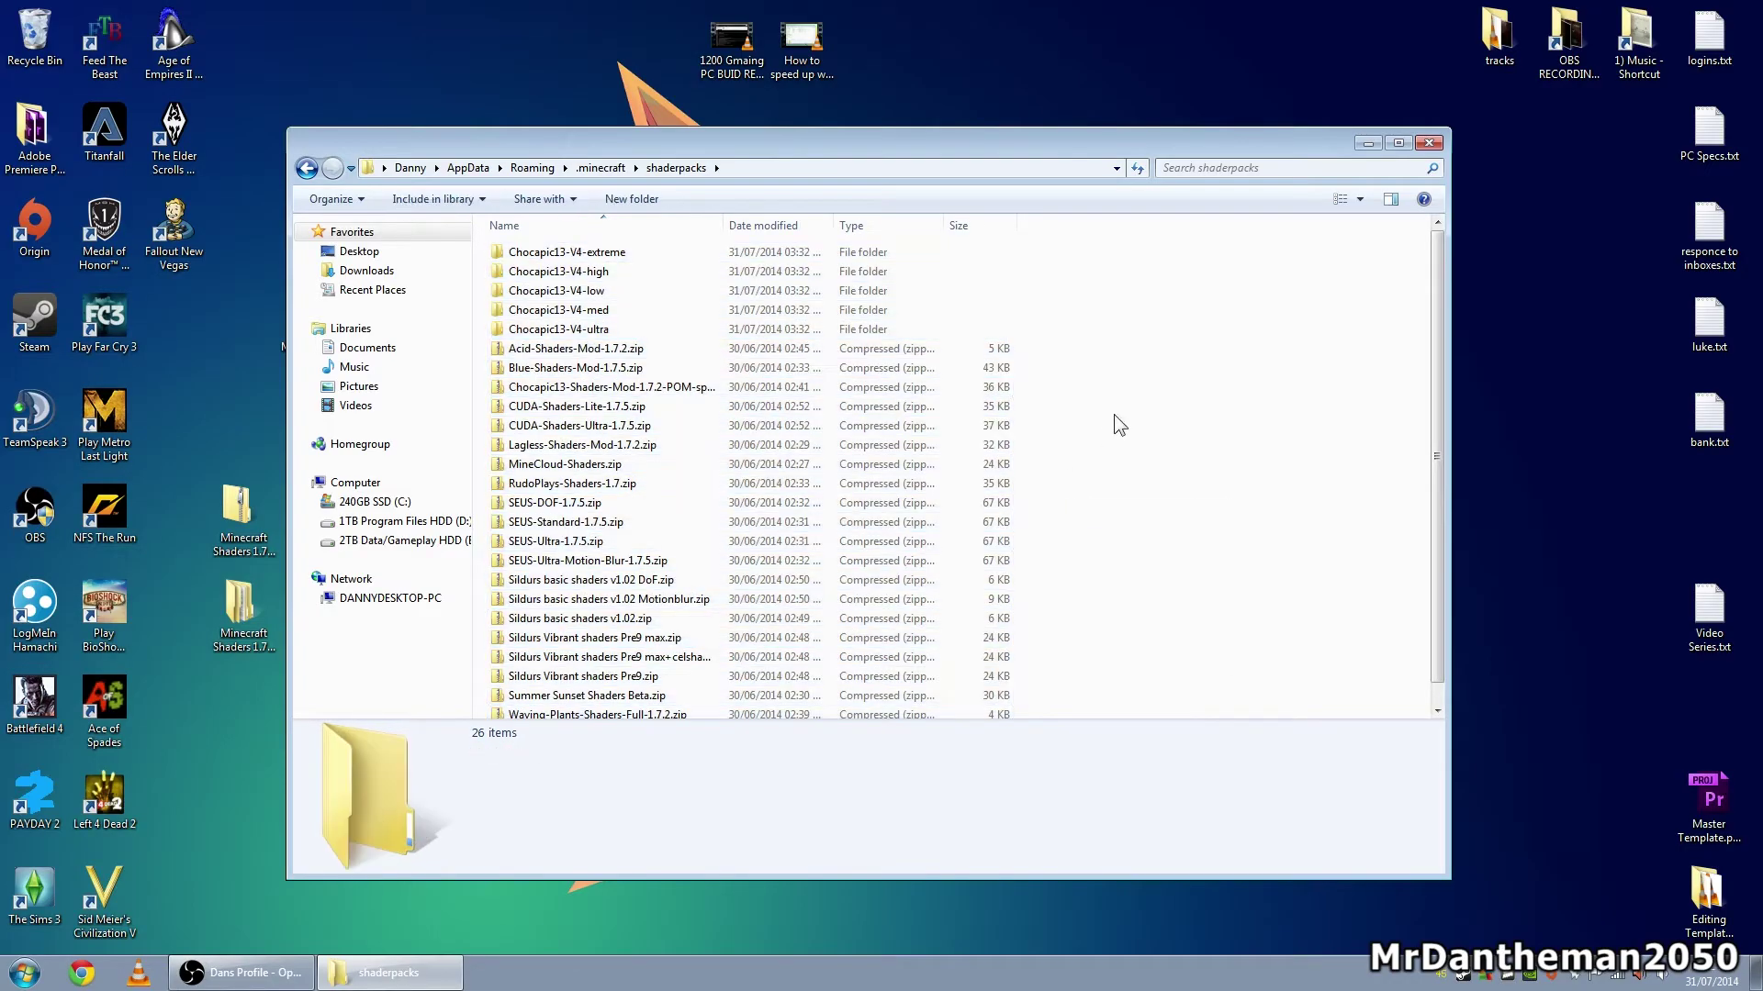
{"action": "scroll", "coordinate": [887, 497], "scroll_direction": "down", "scroll_amount": 1}
{"action": "scroll", "coordinate": [895, 493], "scroll_direction": "up", "scroll_amount": 1}
Close the shaderpacks folder and launch Minecraft.exe, allowing the unverified launcher to run.
{"action": "left_click", "coordinate": [1427, 144]}
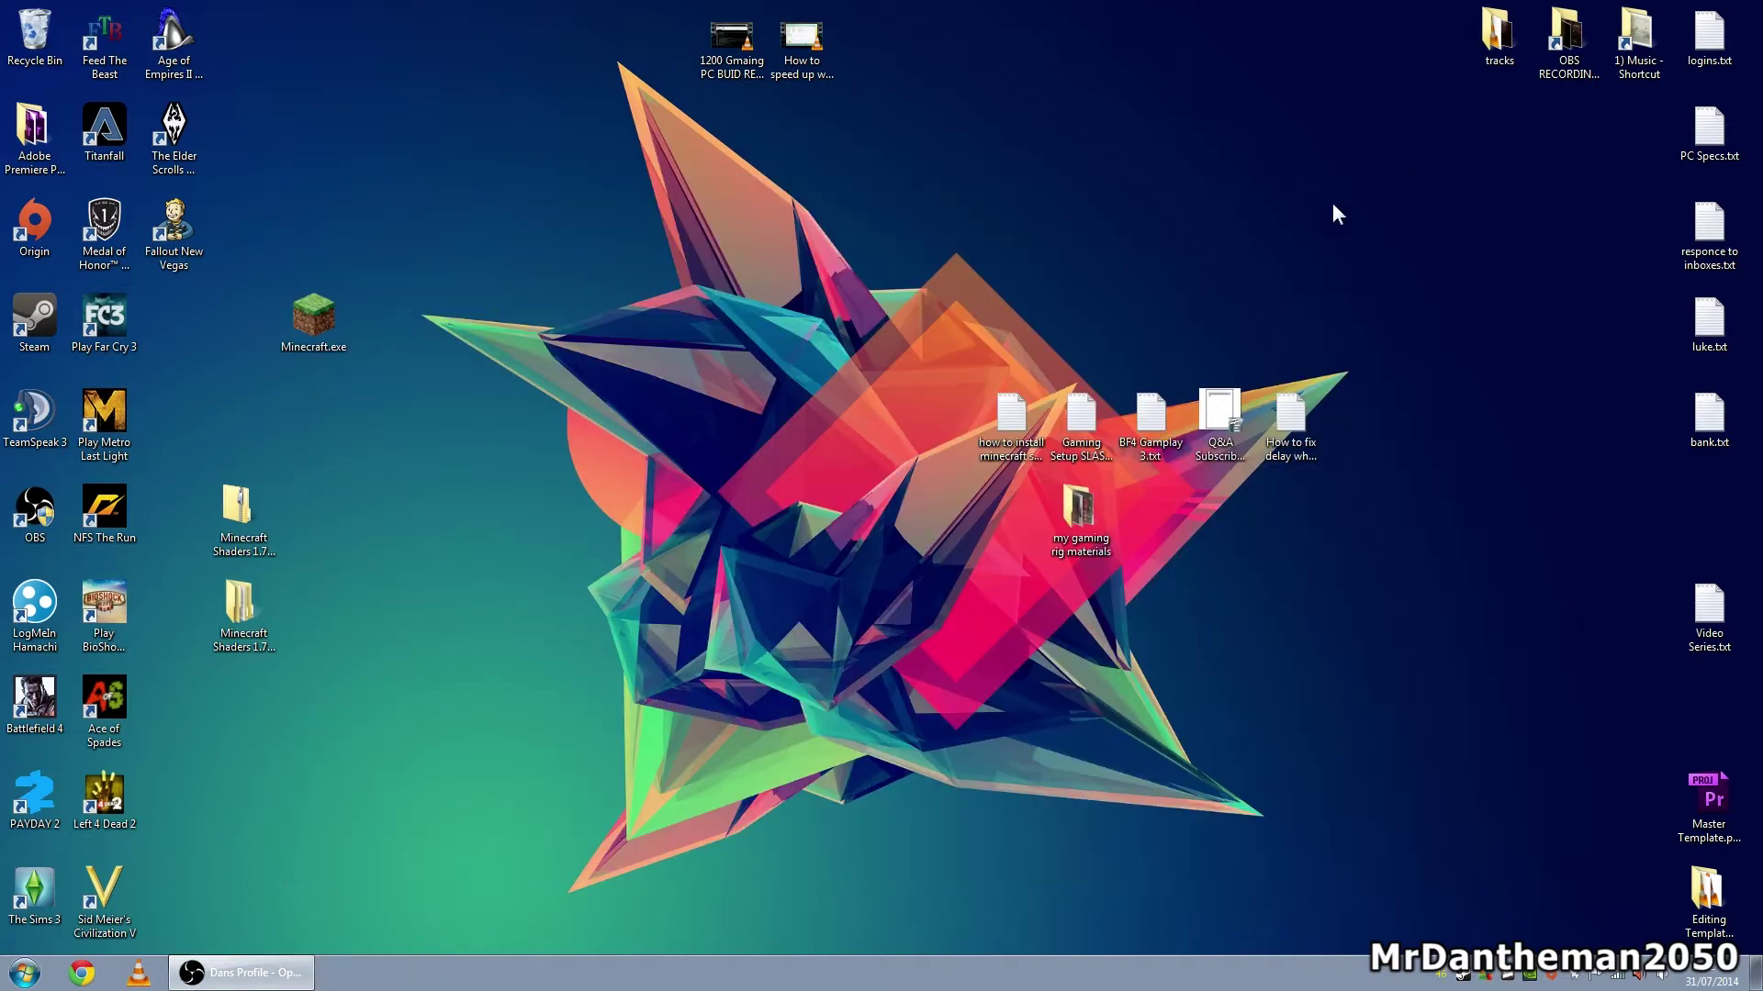
{"action": "double_click", "coordinate": [321, 344]}
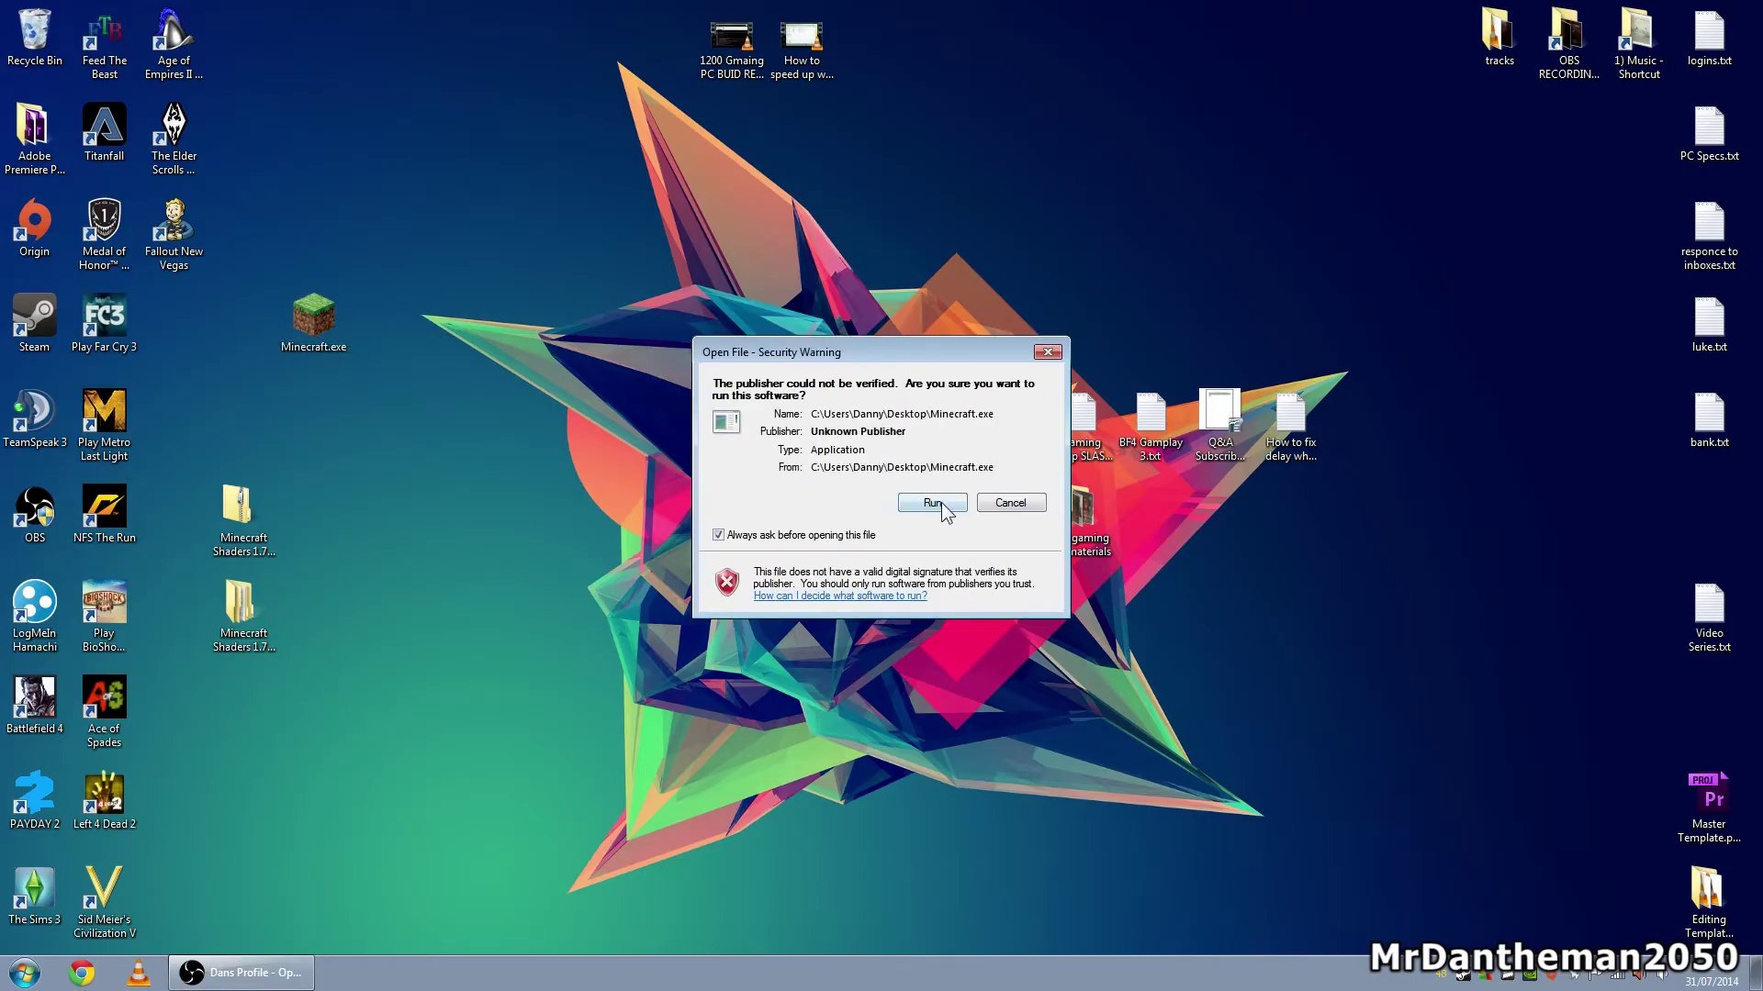
{"action": "left_click", "coordinate": [945, 508]}
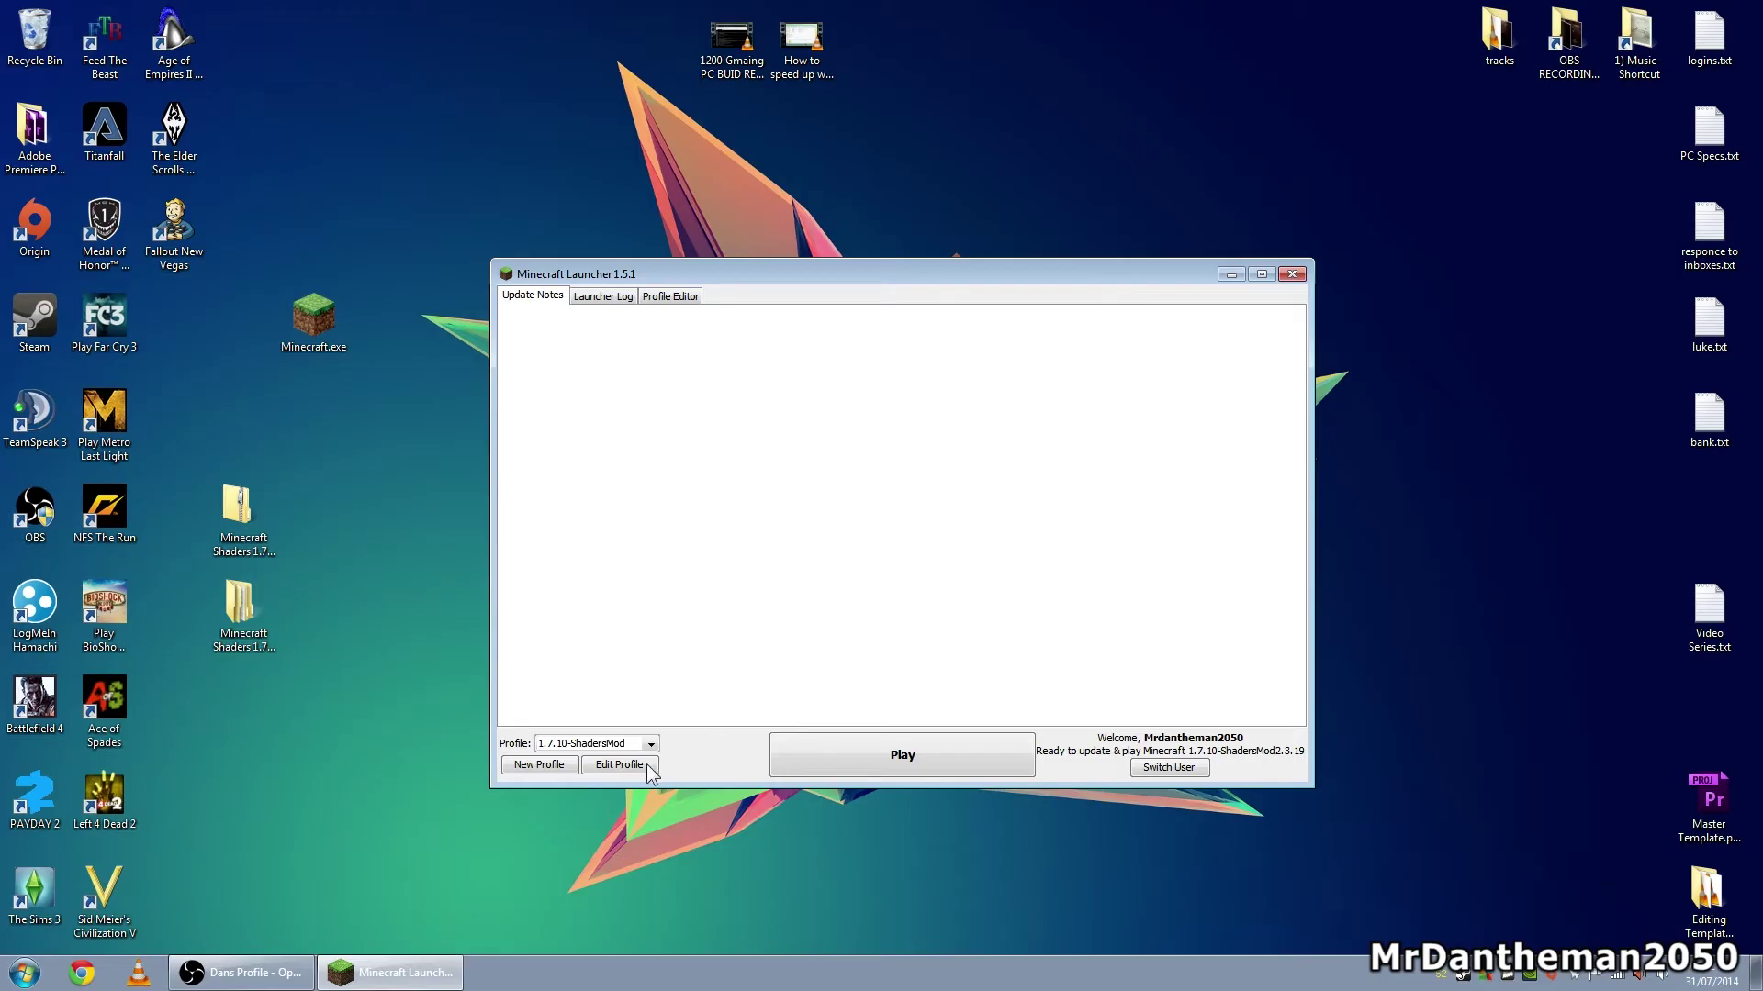
Keep 1.7.10-ShadersMod as the launcher profile and start the game.
{"action": "left_click", "coordinate": [579, 744]}
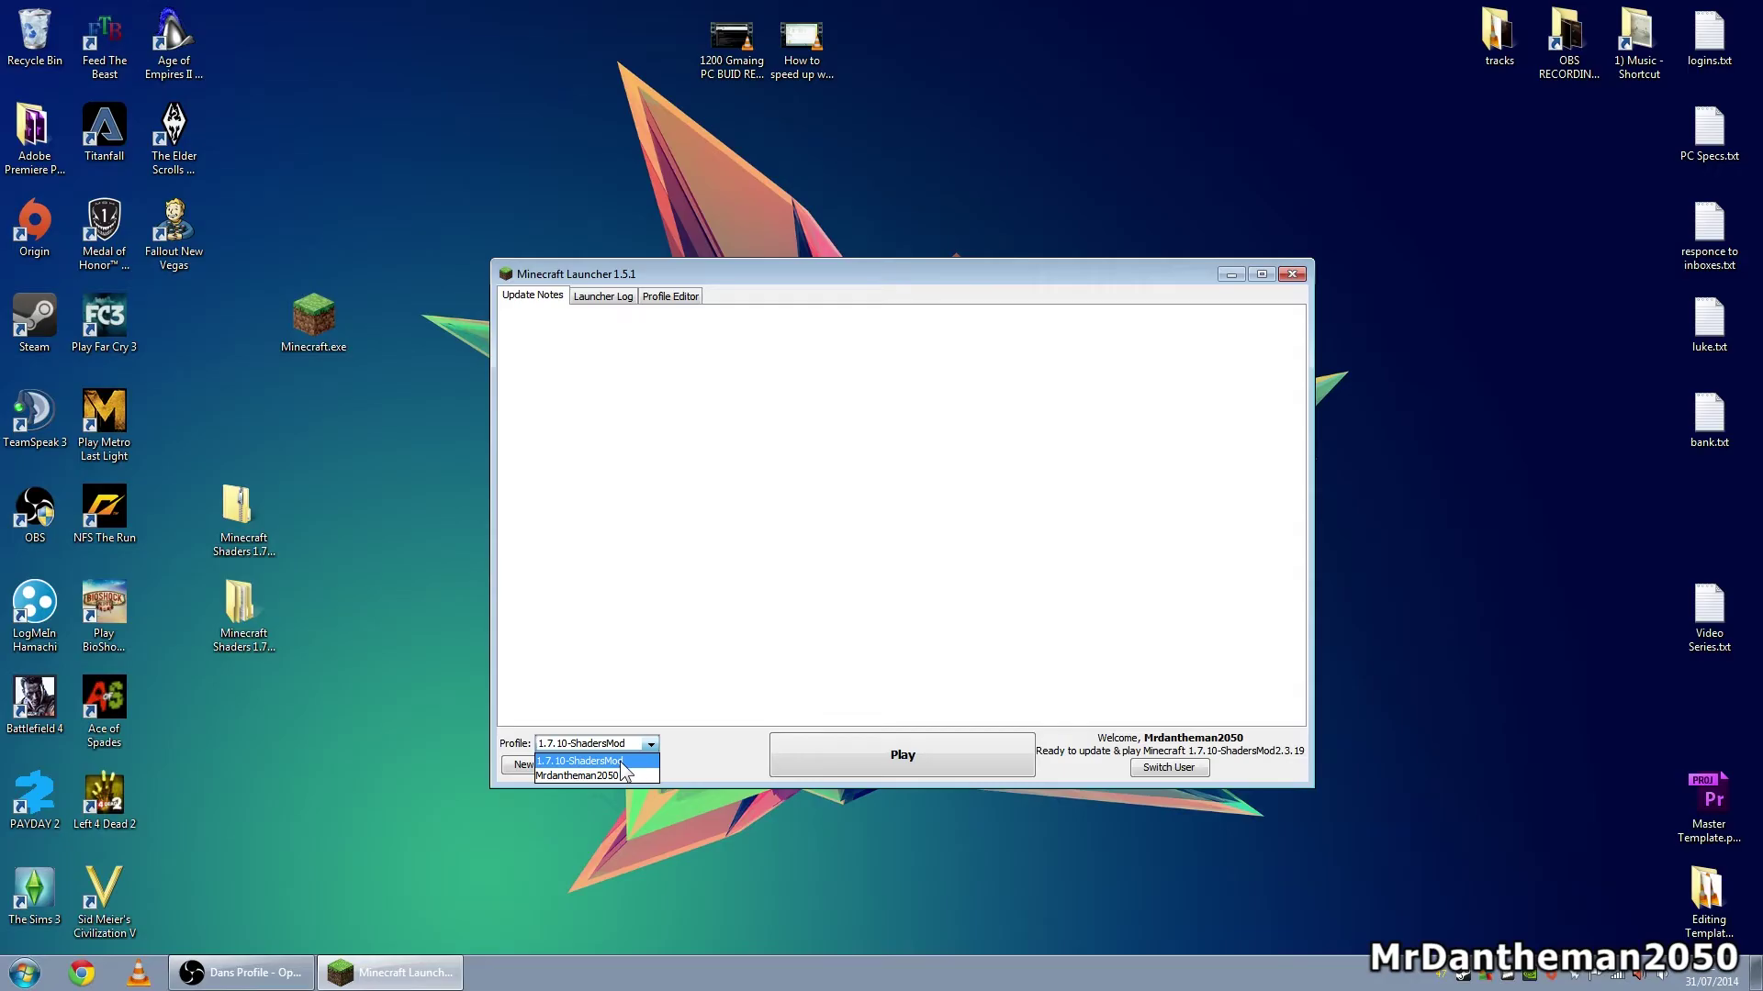
{"action": "left_click", "coordinate": [622, 762]}
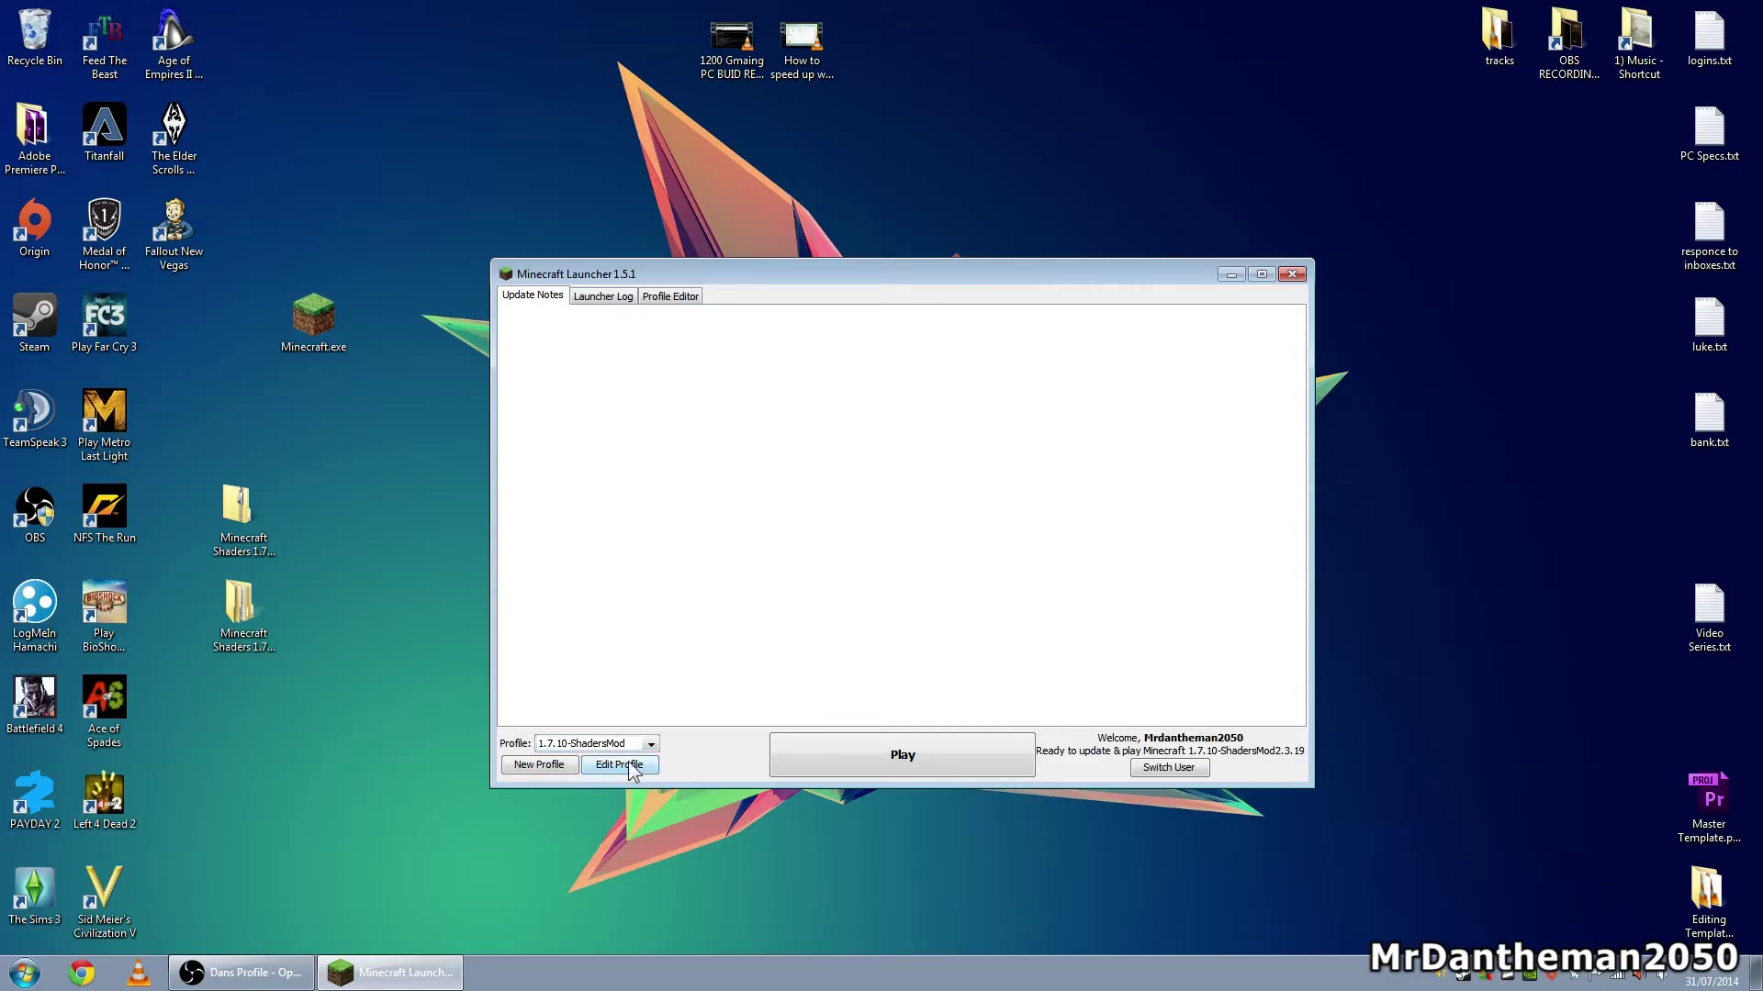
{"action": "left_click", "coordinate": [845, 766]}
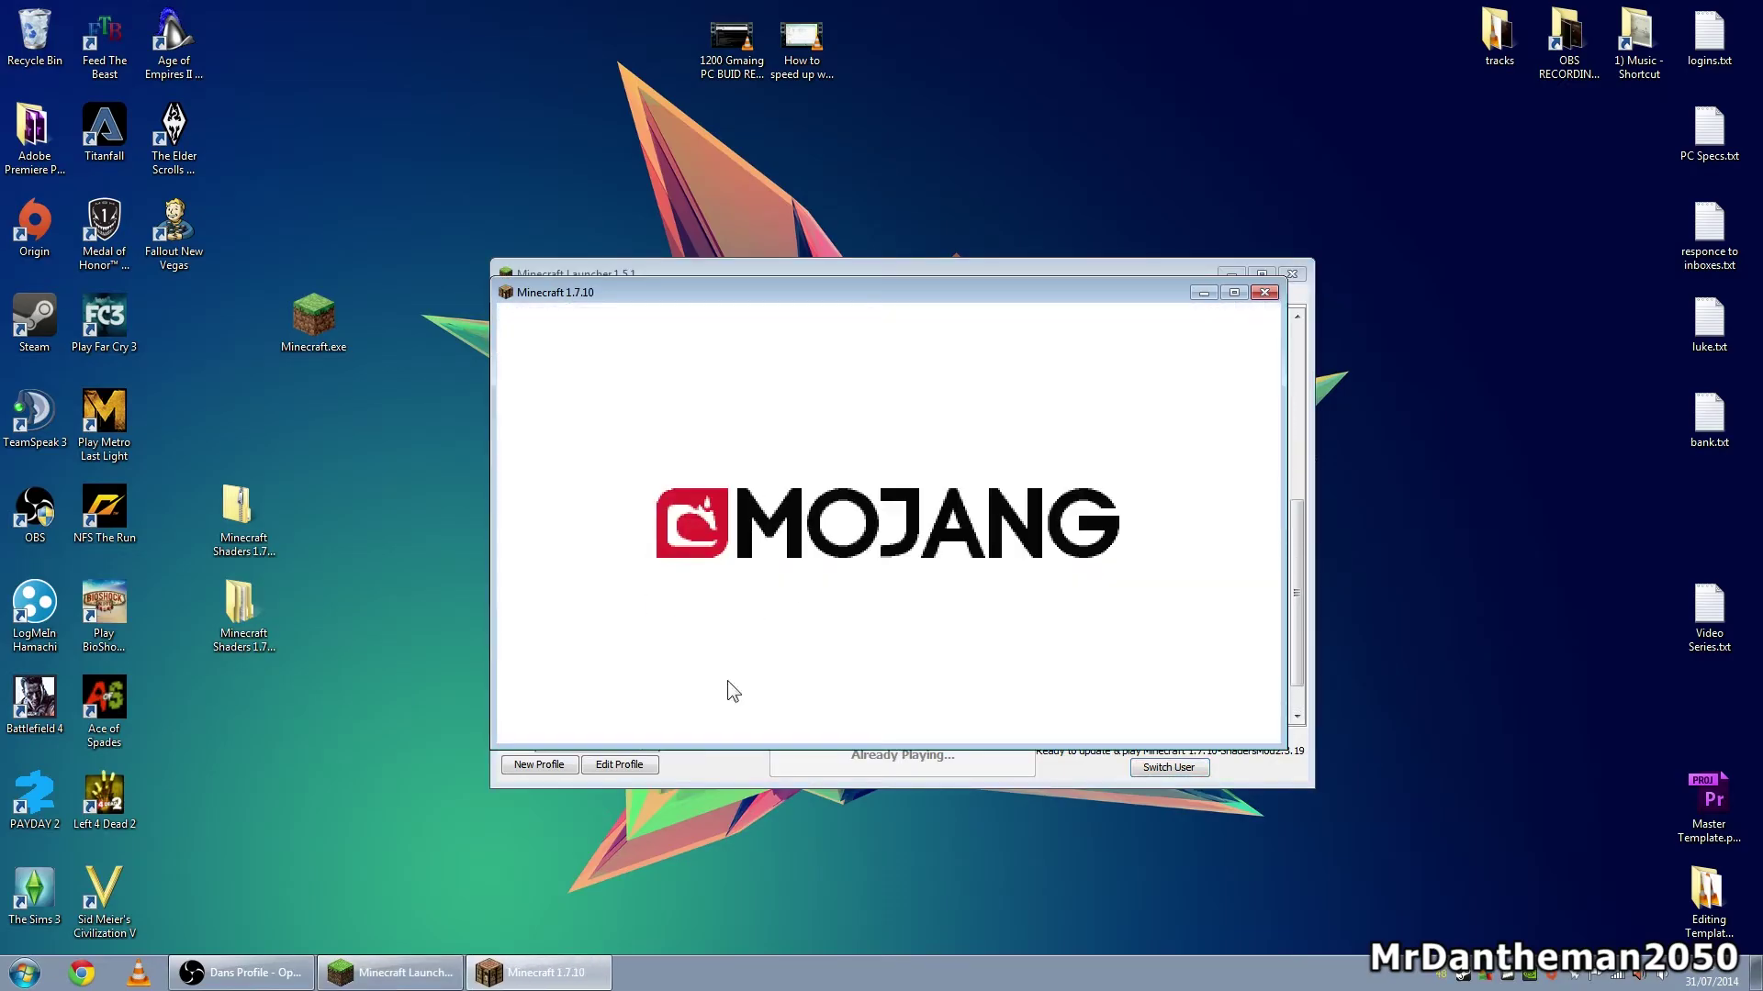
Delete the existing New World save from the Singleplayer list and begin creating a new world.
{"action": "mouse_move", "coordinate": [746, 289]}
{"action": "left_mouse_down"}
{"action": "mouse_move", "coordinate": [909, 866]}
{"action": "mouse_move", "coordinate": [902, 917]}
{"action": "mouse_move", "coordinate": [756, 295]}
{"action": "left_mouse_up"}
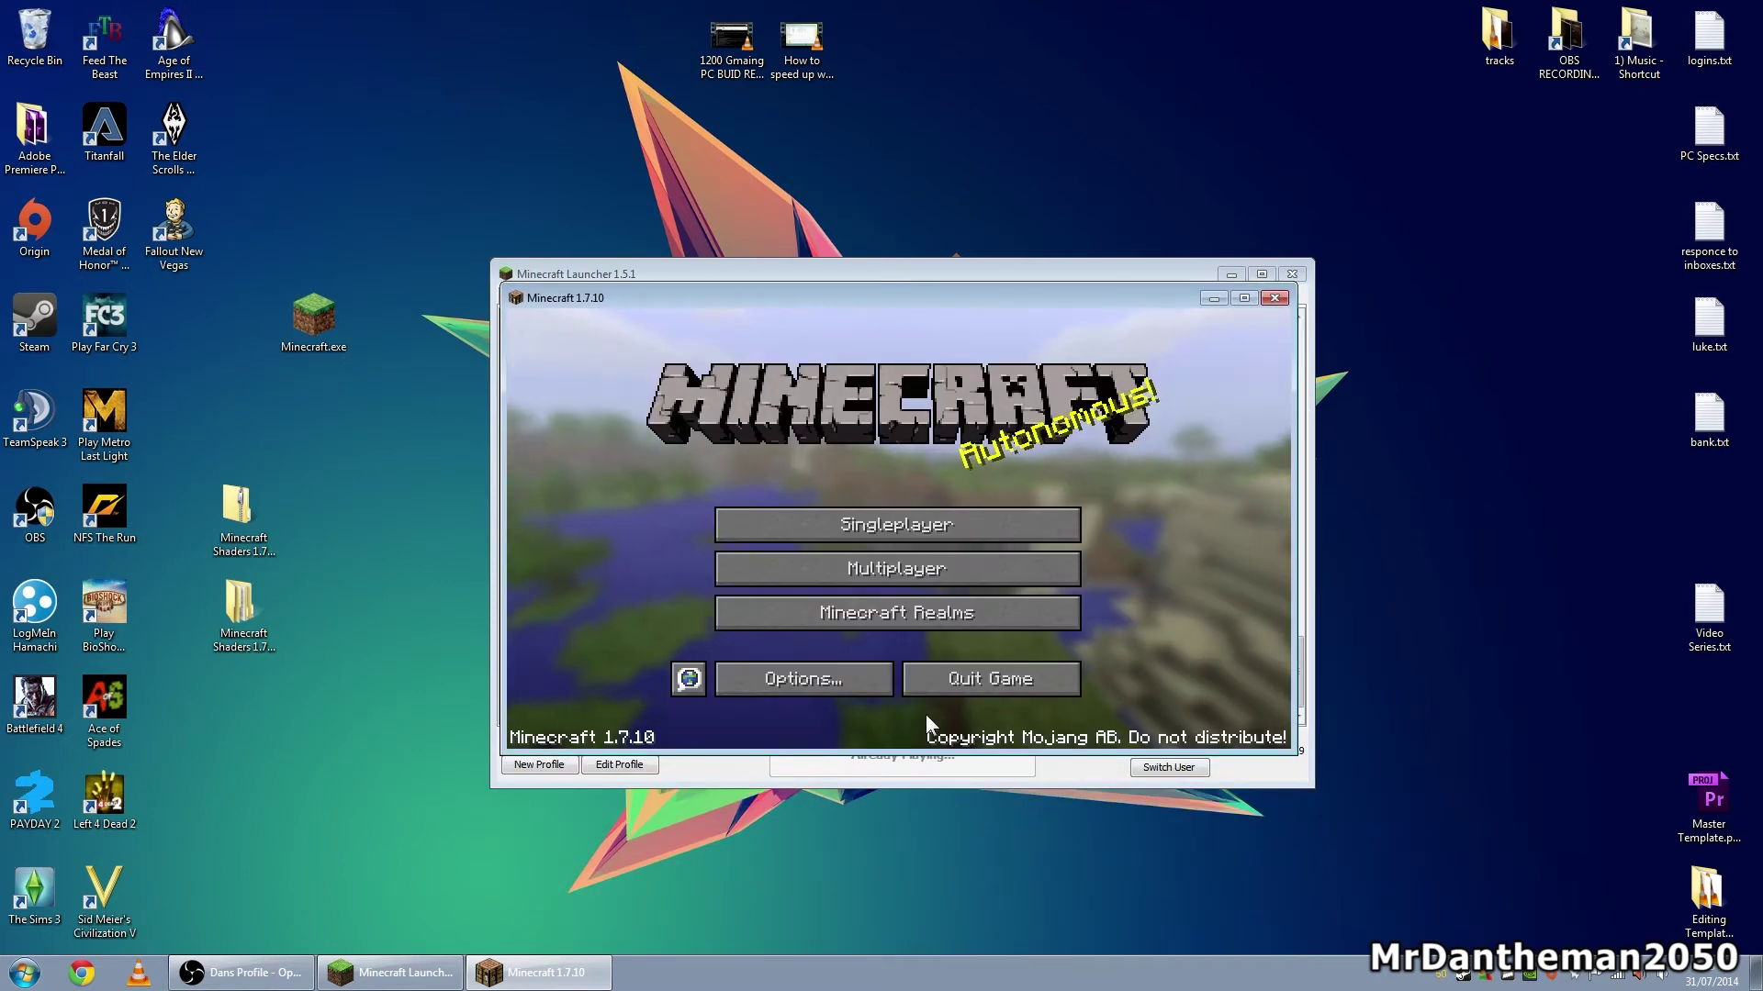
{"action": "left_click", "coordinate": [887, 526]}
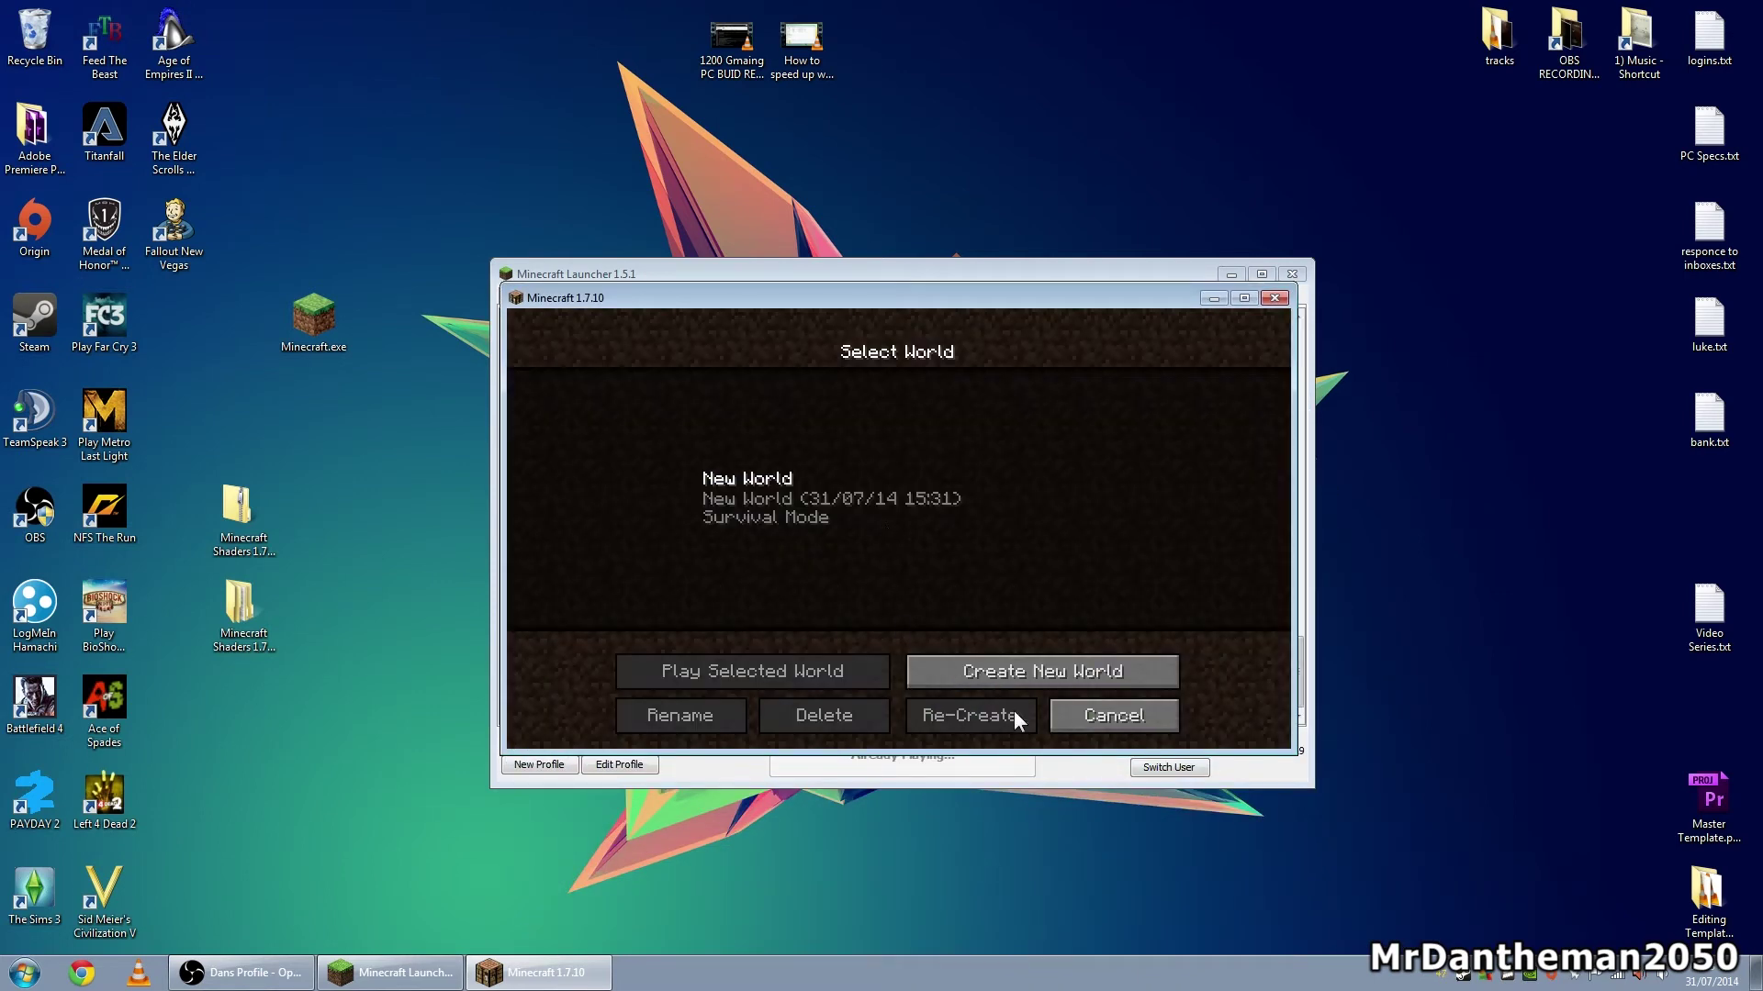
{"action": "left_click", "coordinate": [835, 501]}
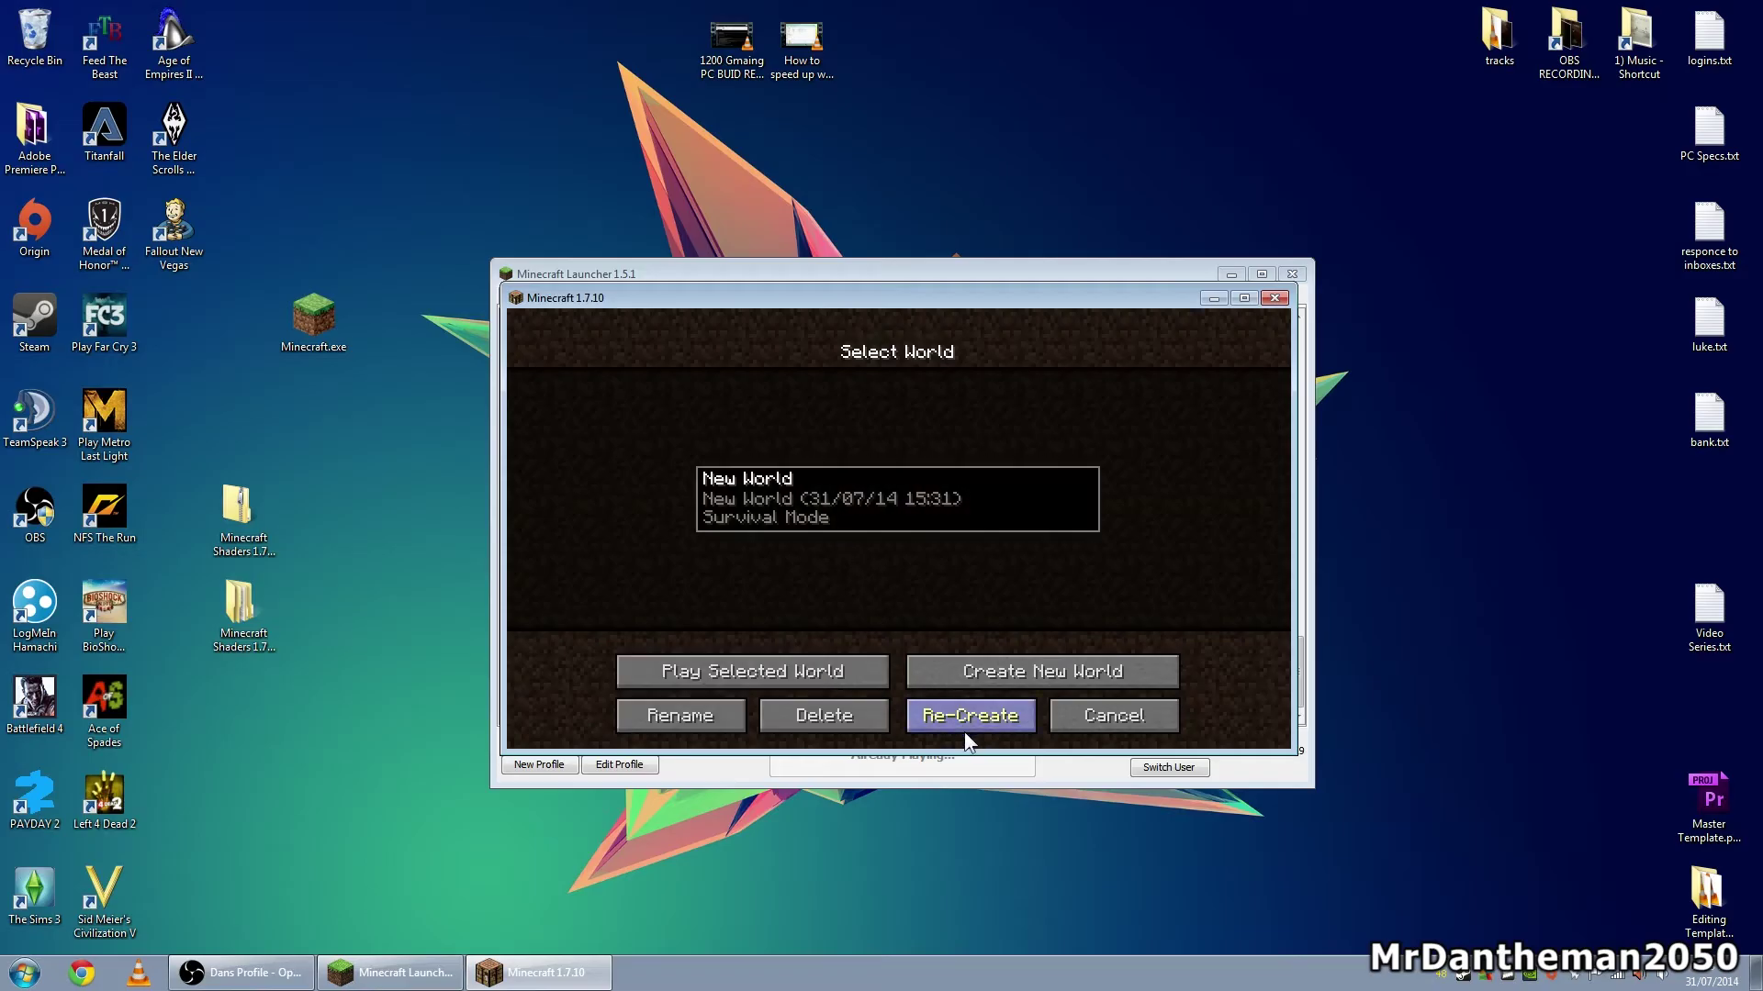
{"action": "left_click", "coordinate": [861, 714]}
{"action": "left_click", "coordinate": [844, 562]}
{"action": "left_click", "coordinate": [918, 677]}
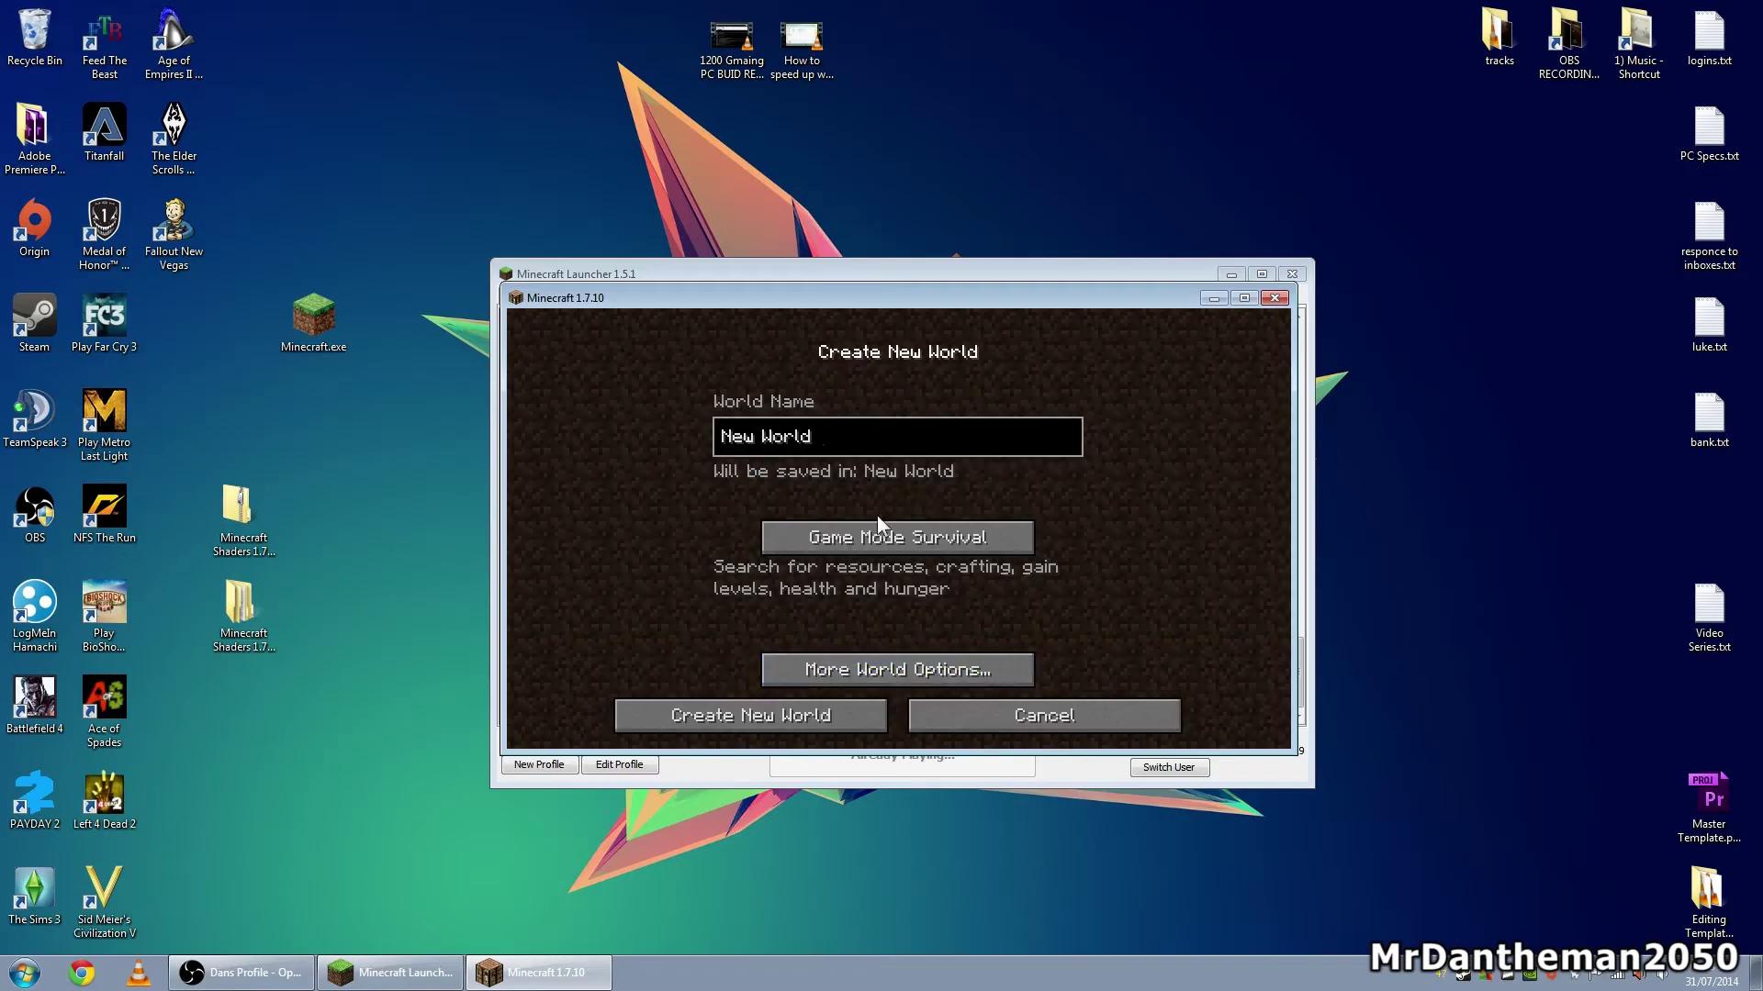